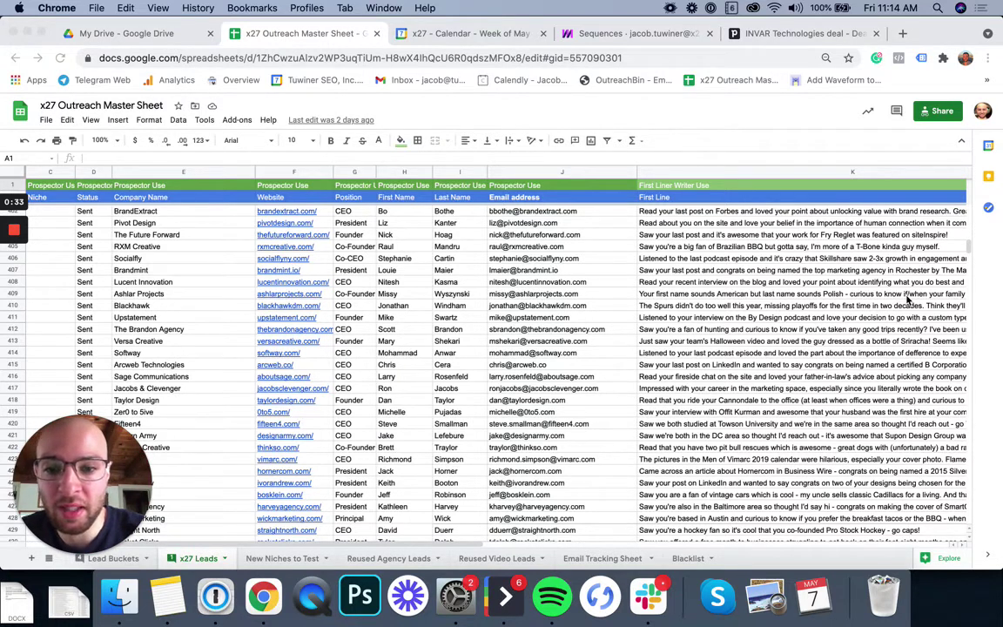
Review the lead sheet's company names, first names and emails from Pivot Design onward
click(207, 218)
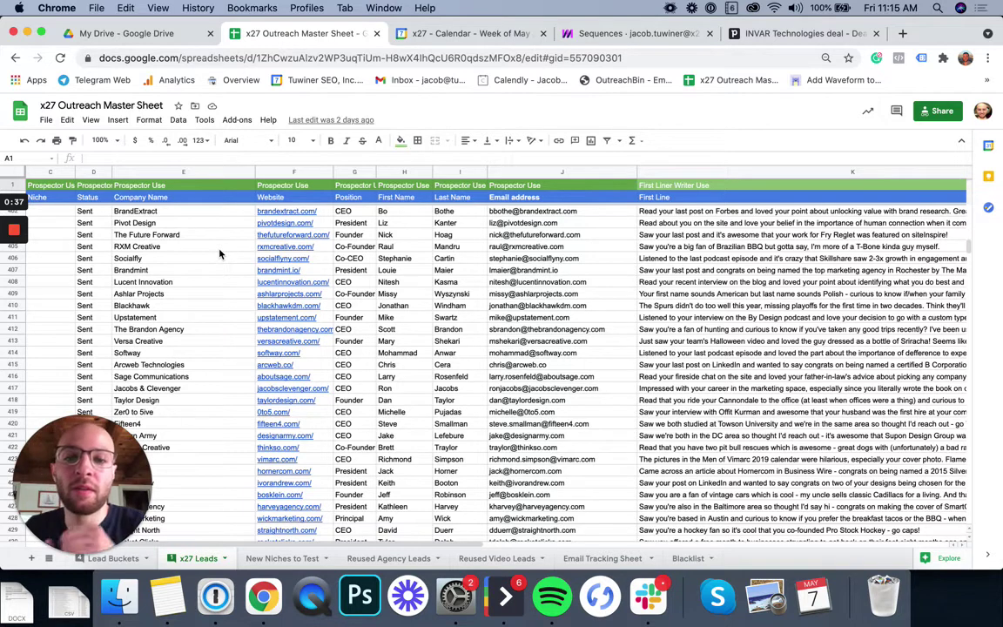
drag(180, 222, 173, 381)
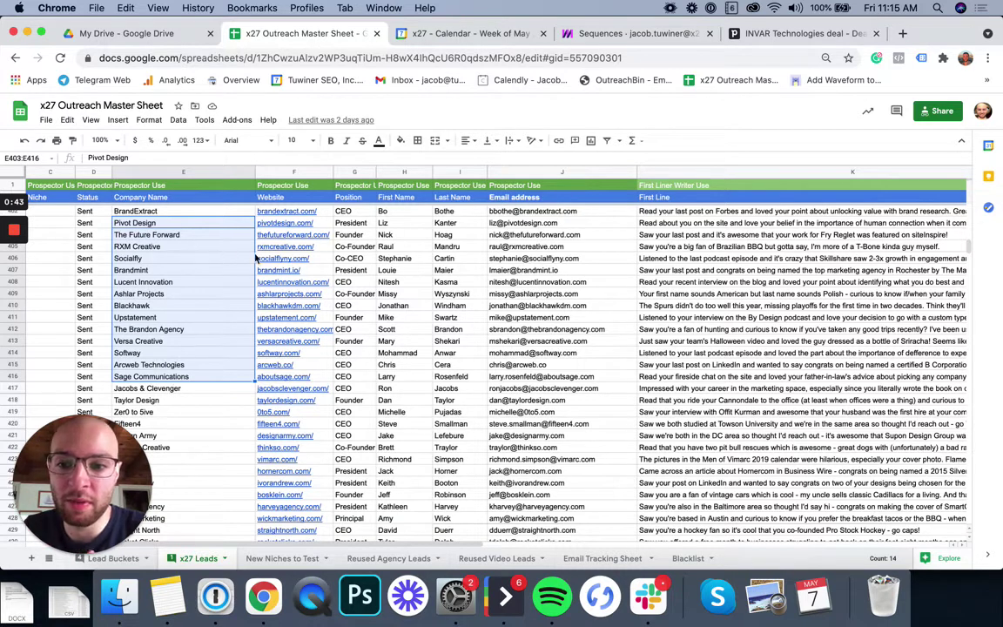
drag(392, 223, 398, 391)
click(463, 305)
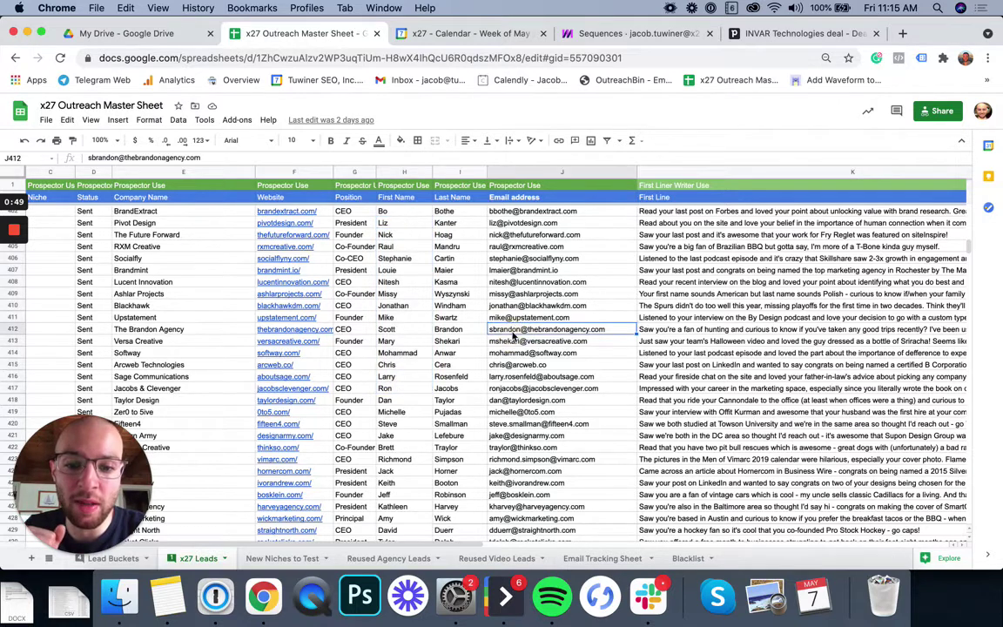
click(520, 319)
click(505, 306)
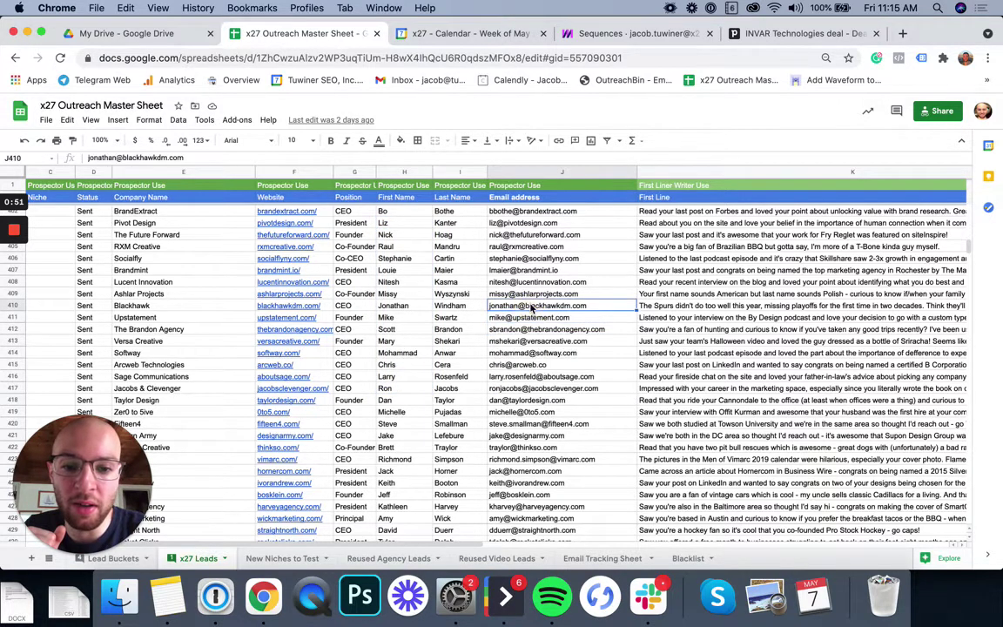
click(538, 296)
click(536, 282)
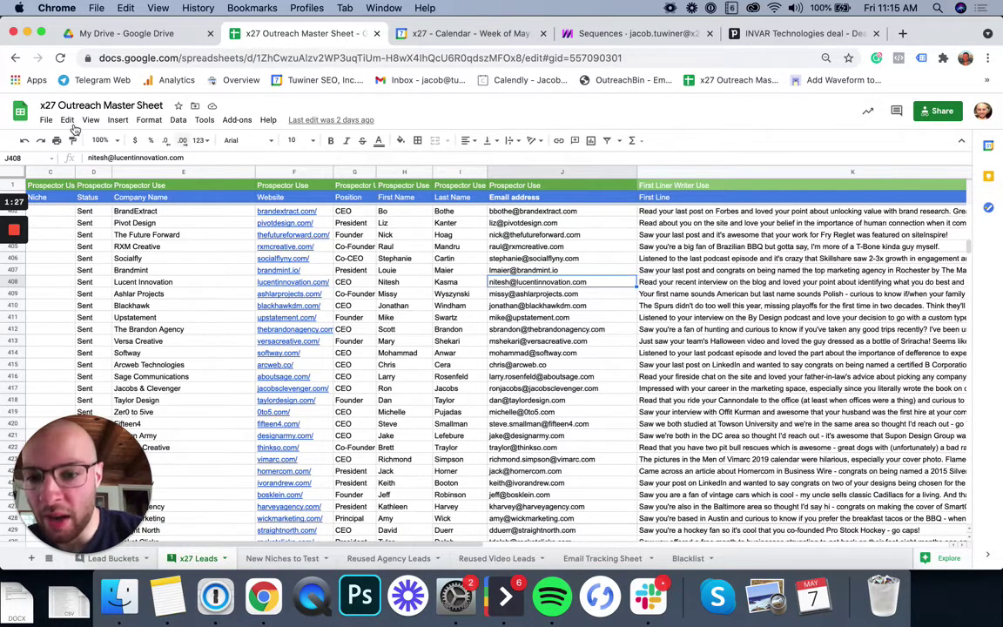
Select the 20 leads, Pivot Design through Thinkso Creative, from company name to first line
drag(147, 223, 193, 350)
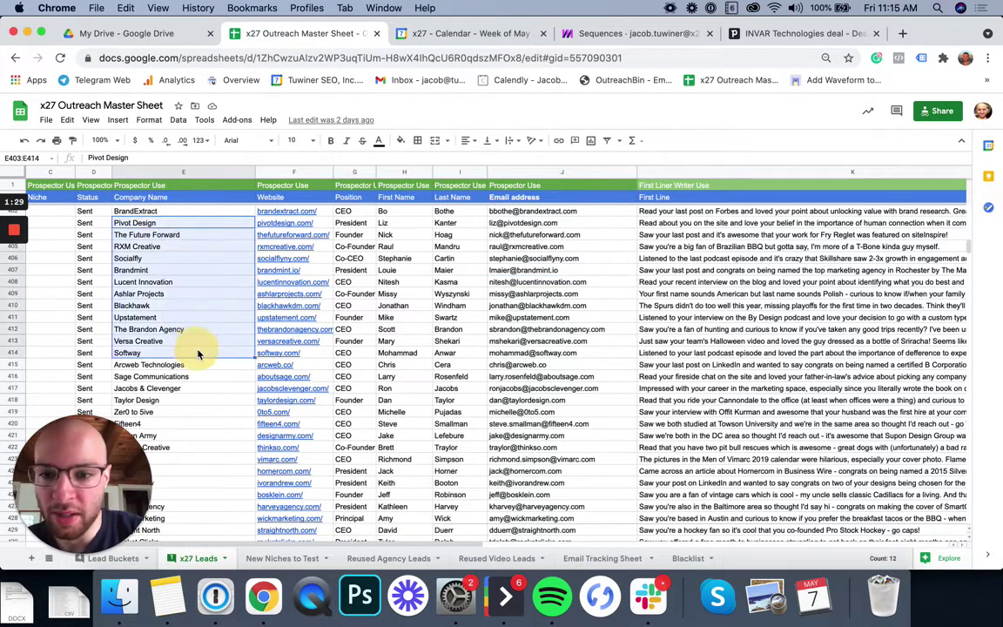
click(197, 223)
drag(196, 226, 162, 423)
drag(109, 453, 844, 144)
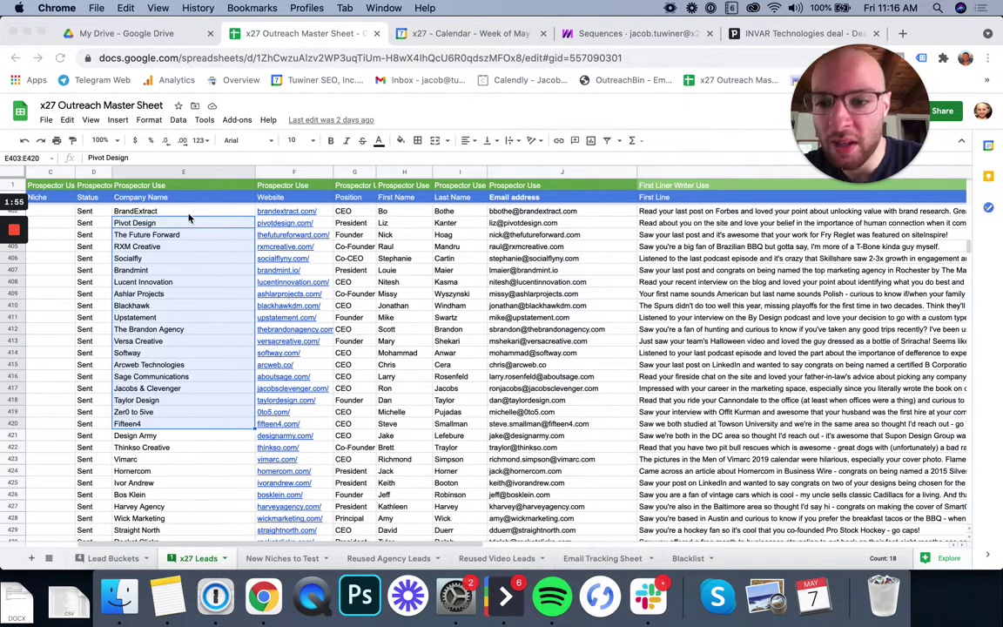
click(174, 222)
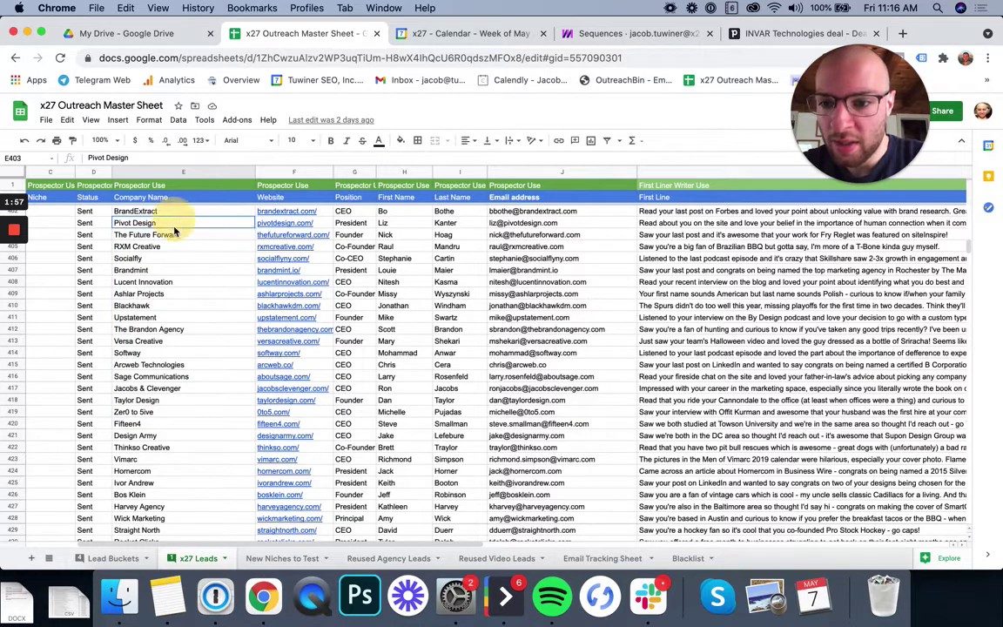
drag(174, 246, 181, 450)
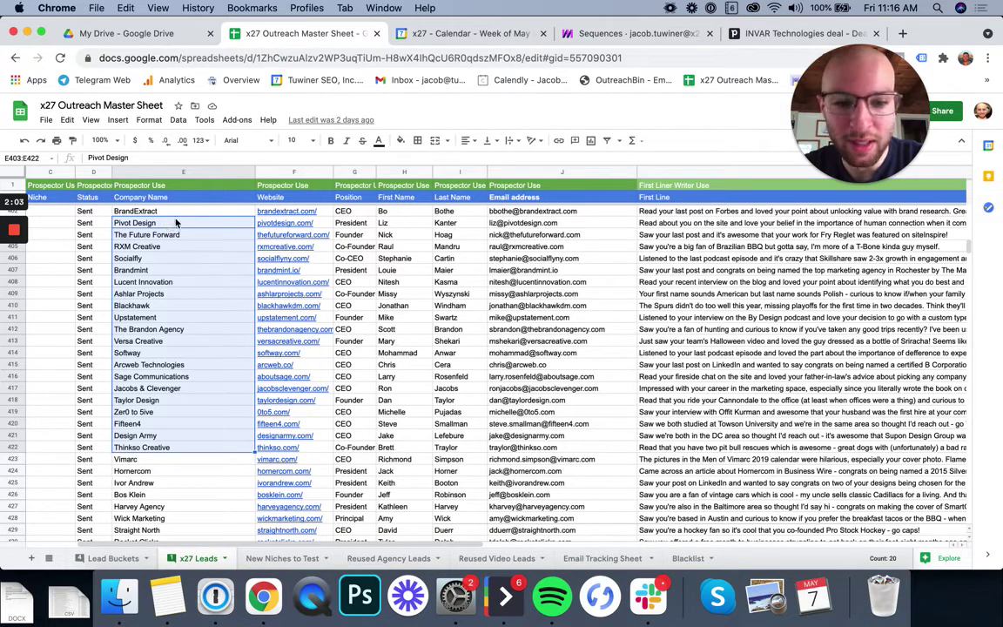
drag(169, 225, 166, 234)
drag(183, 375, 655, 449)
scroll(655, 449, up, 2)
Add a new sheet, Sheet209, and paste the 20 leads starting at row 2
scroll(656, 449, right, 5)
scroll(523, 488, left, 7)
click(32, 558)
click(73, 199)
key(ctrl+v)
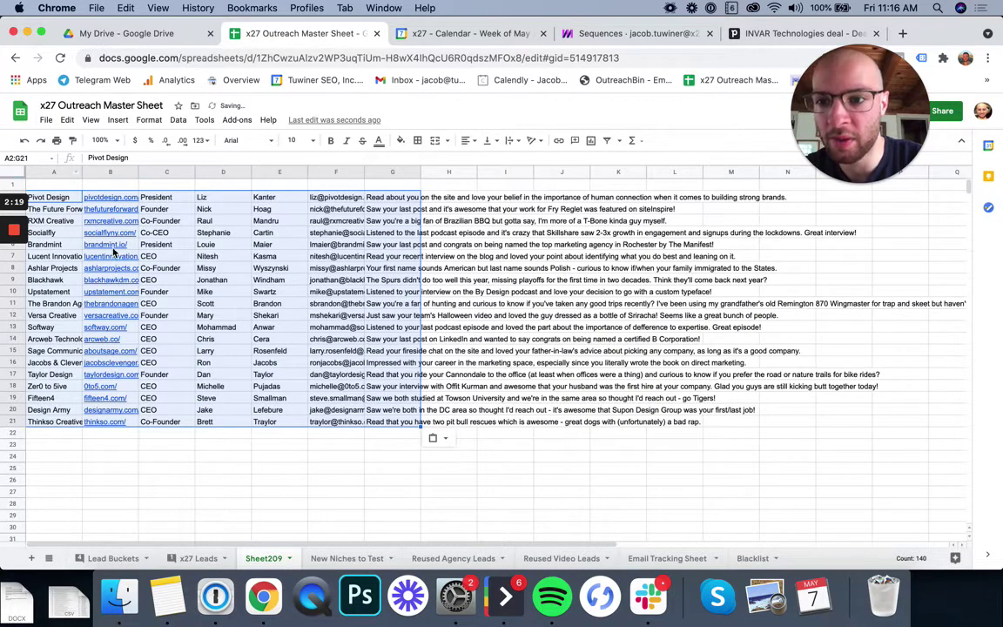
scroll(109, 239, down, 3)
scroll(101, 223, up, 3)
Fill row 1 with headers Company, Website, Position, First Name, Last Name, Email, First Line
click(54, 182)
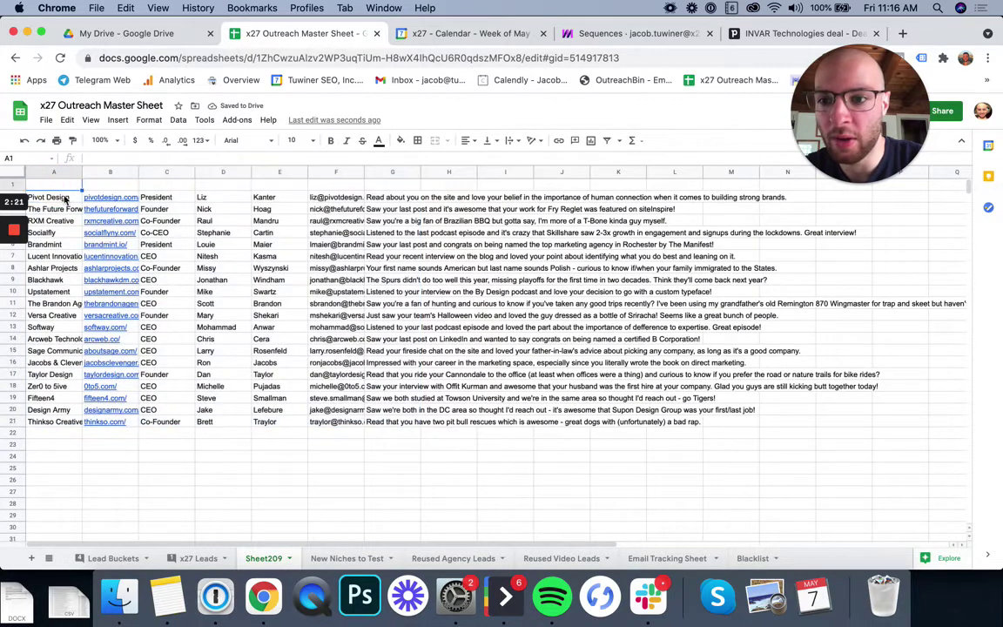
text(Company)
key(Tab)
text(Website)
key(Tab)
text(p)
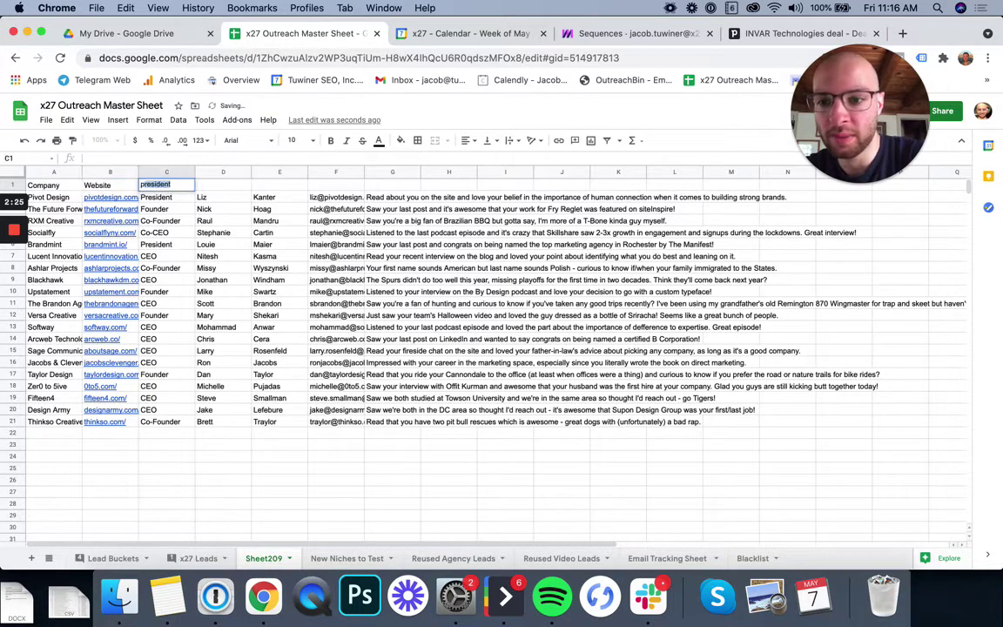
text(osition)
key(Tab)
text(F)
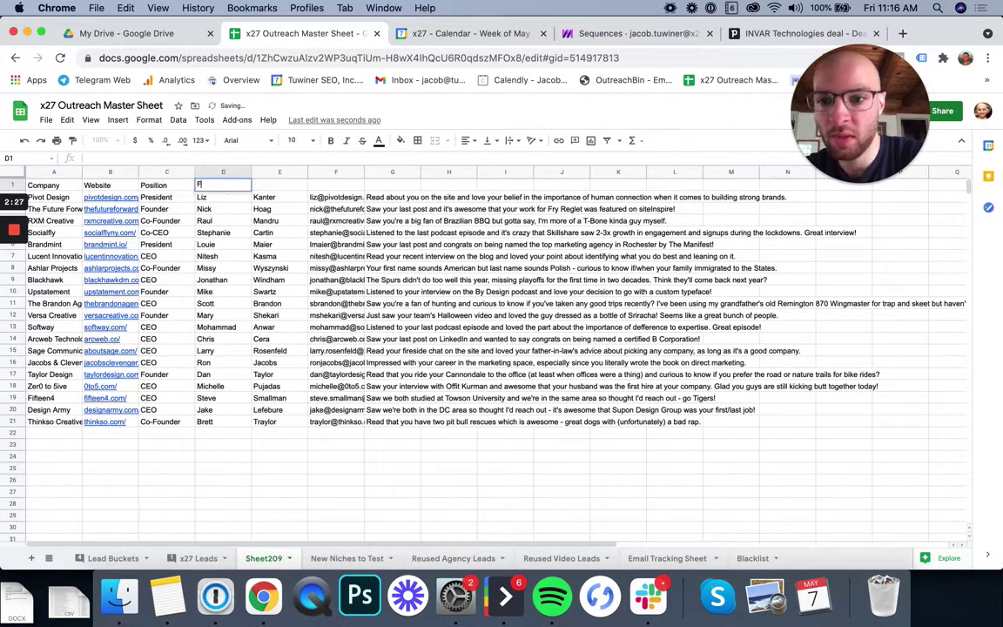
text(irst Name)
key(Tab)
text(Last)
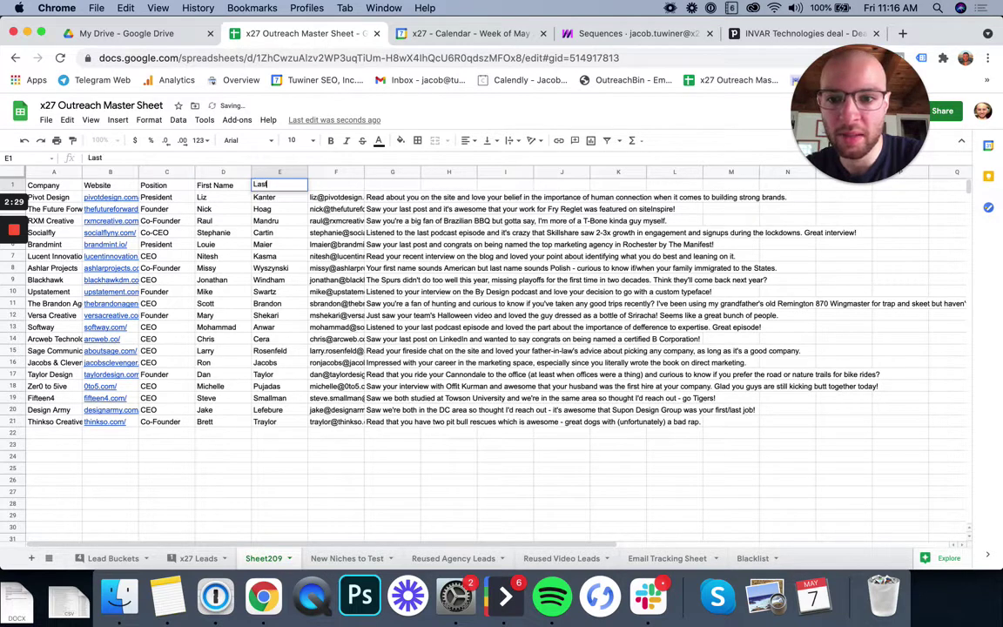
text( Name)
key(Tab)
text(Email)
key(Tab)
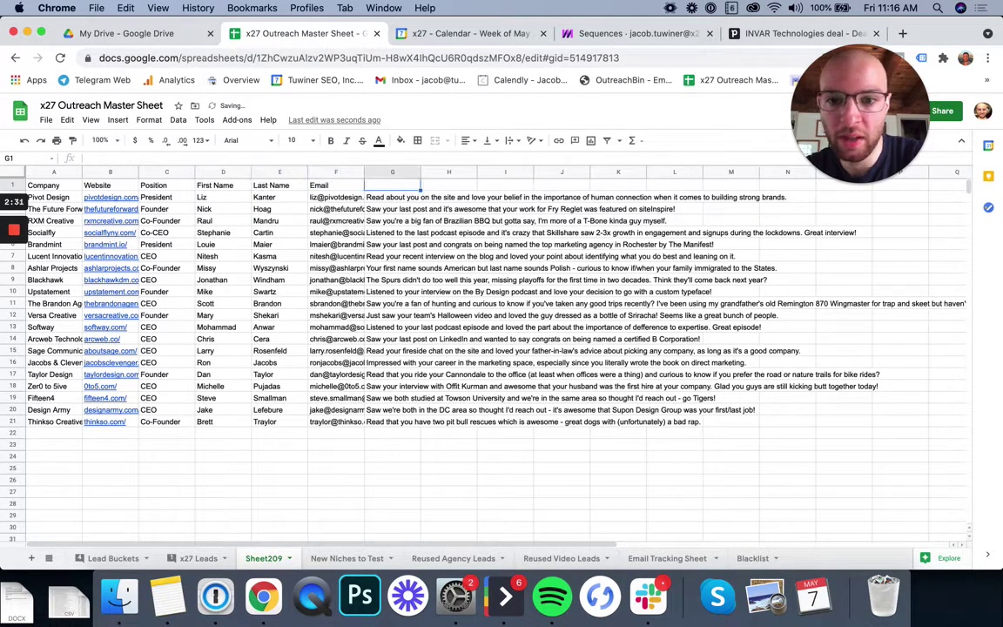
text(First Line)
key(Return)
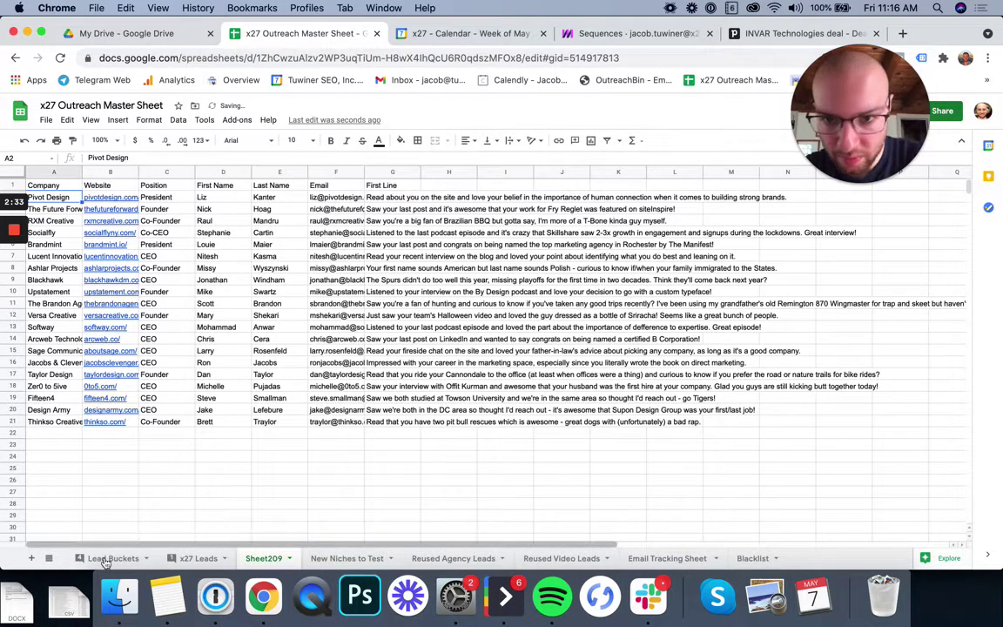
Check the leads' emails and first names, zoom in, and undo an accidental first-name move
click(324, 256)
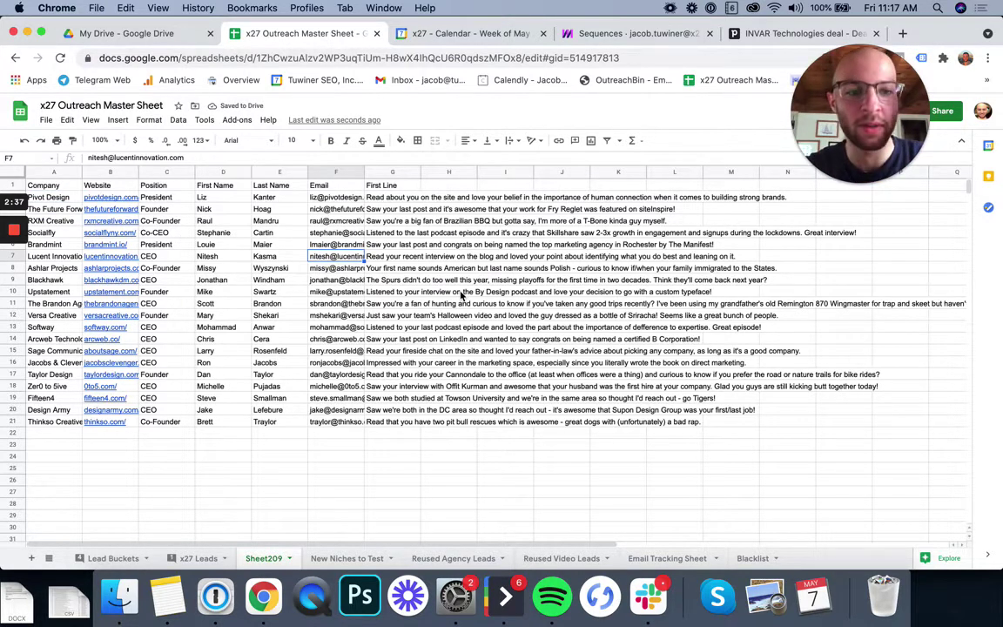
click(392, 280)
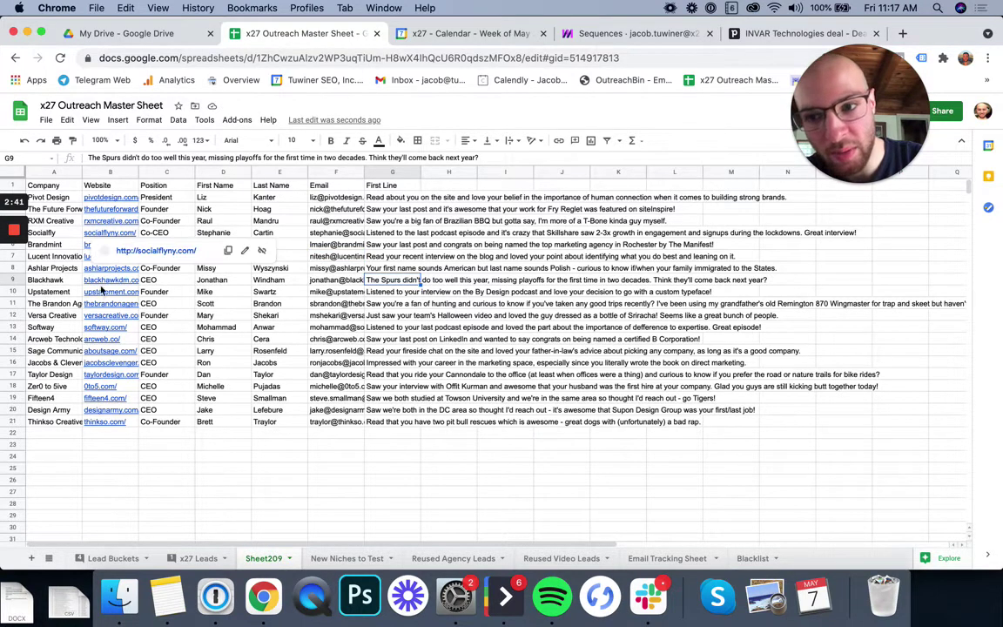
drag(56, 420, 74, 197)
drag(202, 197, 209, 398)
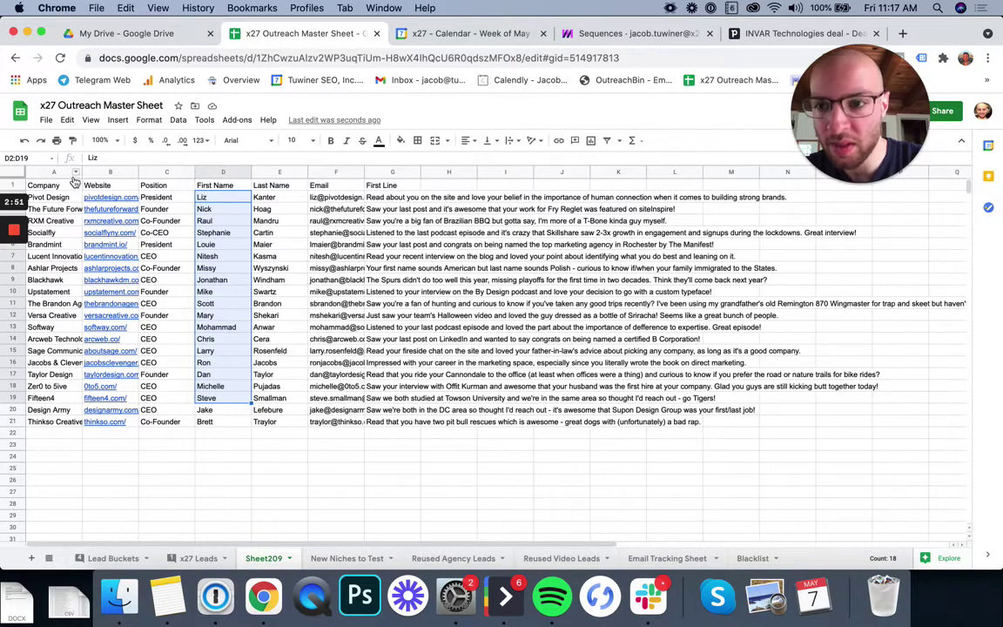
key(super+equal)
key(super+equal)
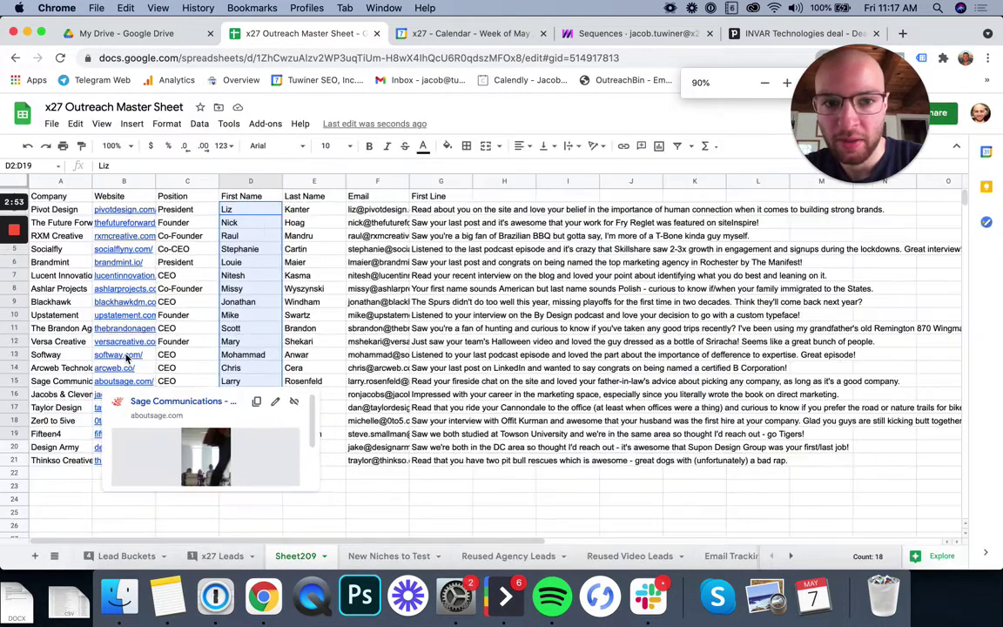
key(super+equal)
drag(245, 257, 187, 254)
key(super+z)
Check a few more first names, then create a new note in Notes
click(265, 309)
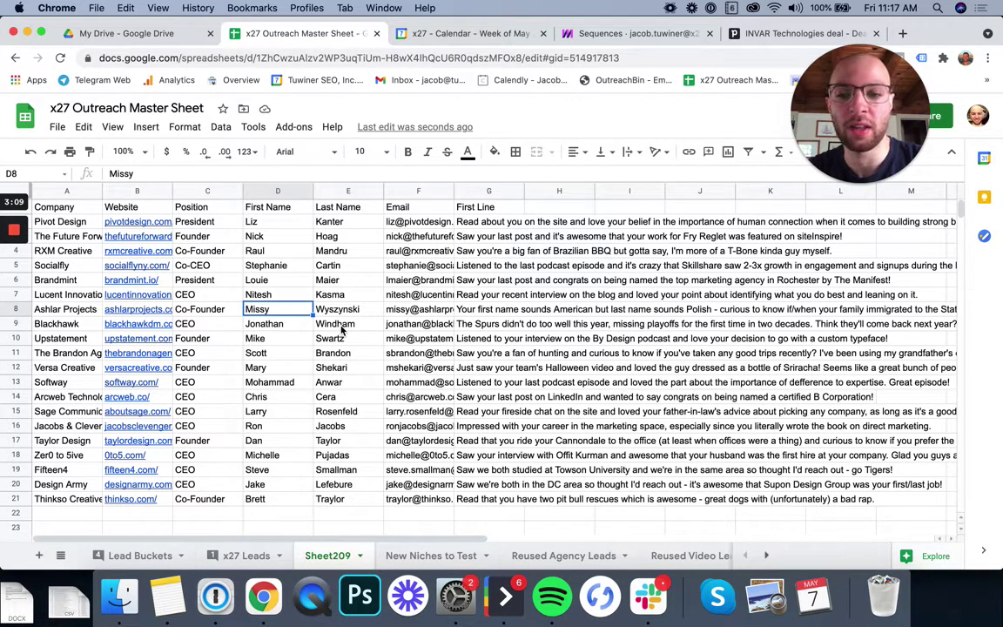
double_click(279, 220)
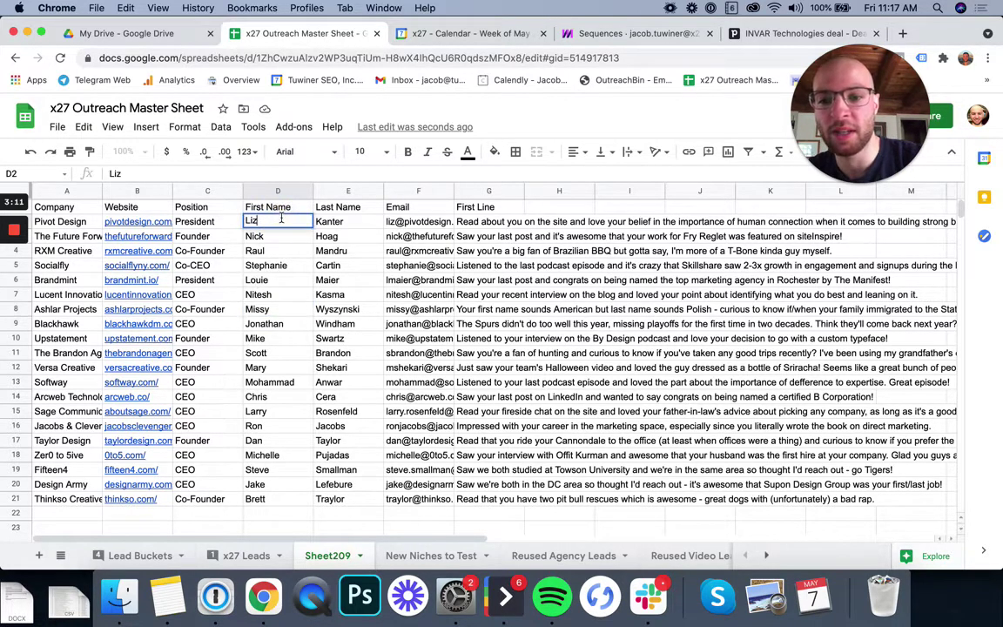
key(Return)
click(284, 218)
click(278, 251)
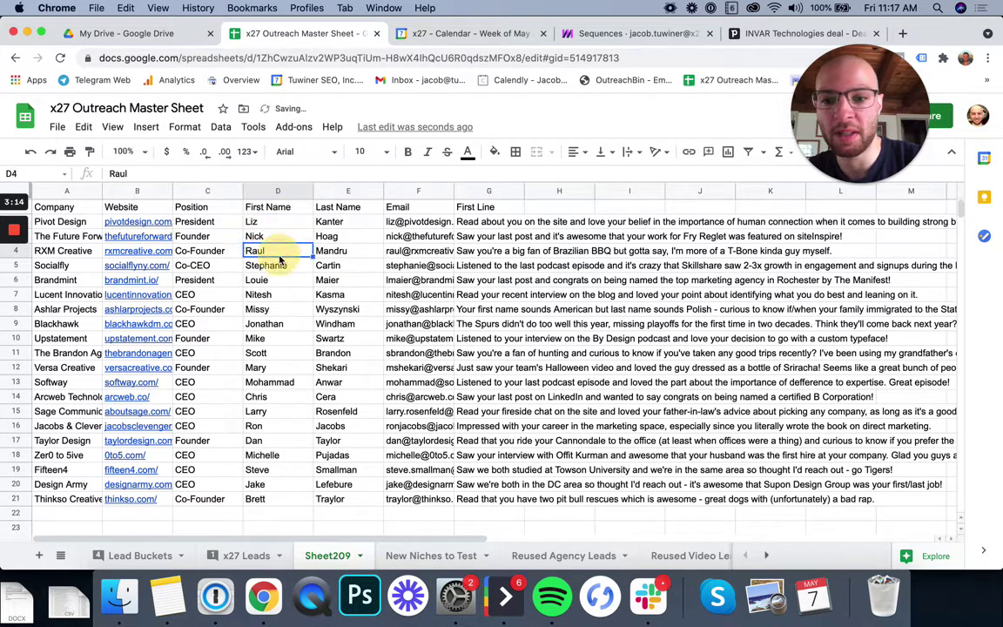
click(167, 598)
click(247, 30)
Type 'Hi {name}' in the note and replace {name} with a first name copied from the sheet
text(Hi {name})
key(BackSpace)
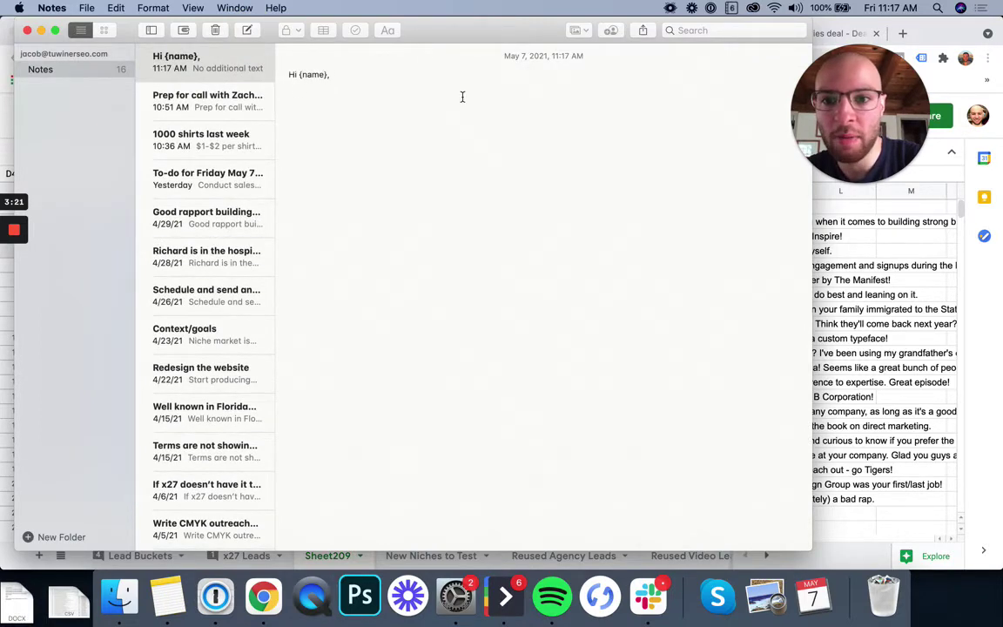
click(849, 261)
click(279, 224)
click(278, 234)
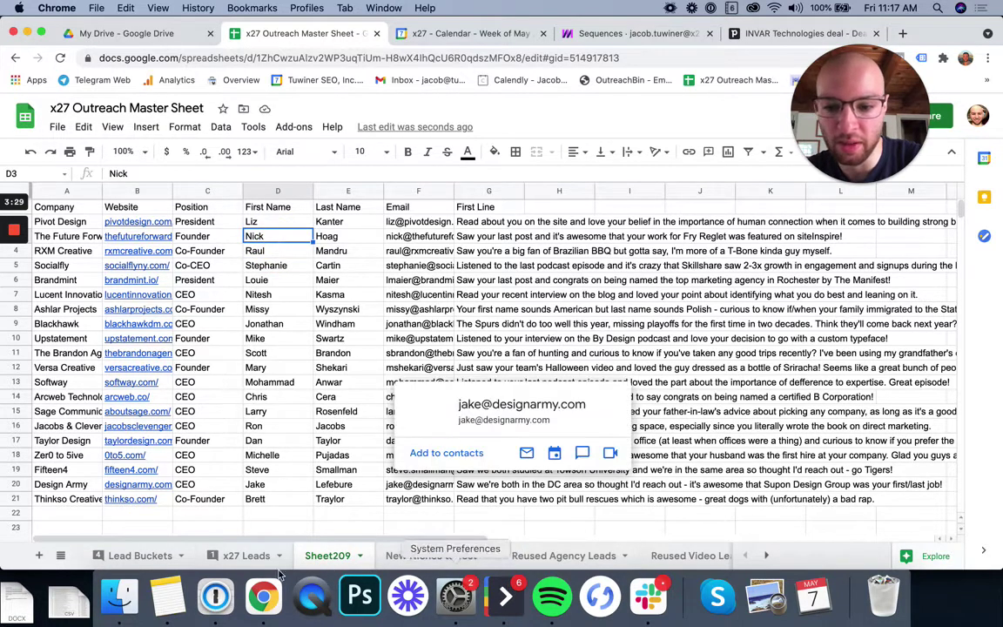
click(186, 589)
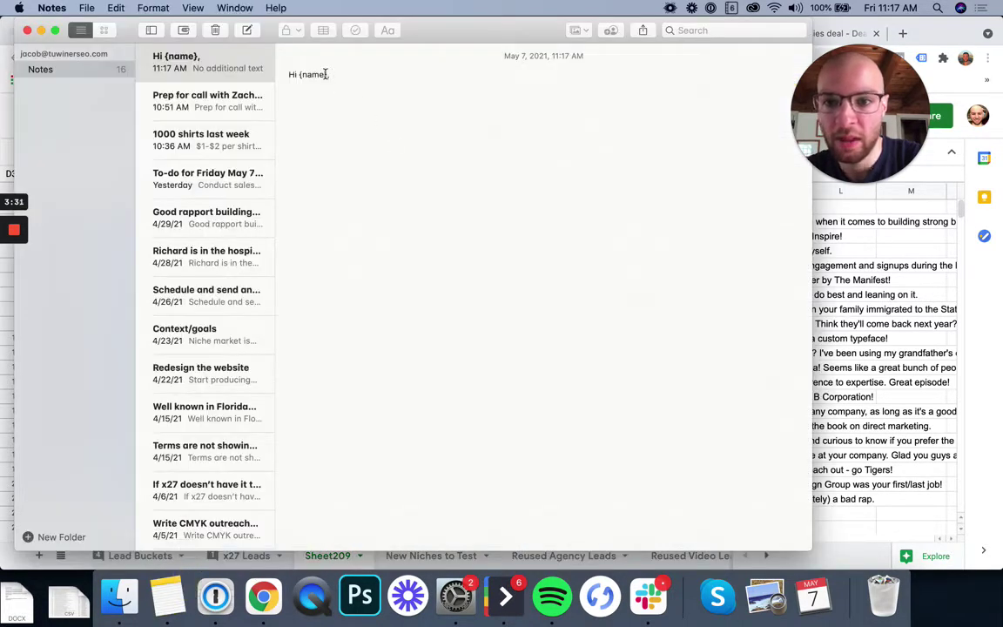
mouse_move(326, 74)
mouse_down()
mouse_move(277, 74)
mouse_move(324, 73)
mouse_up()
text(Nick)
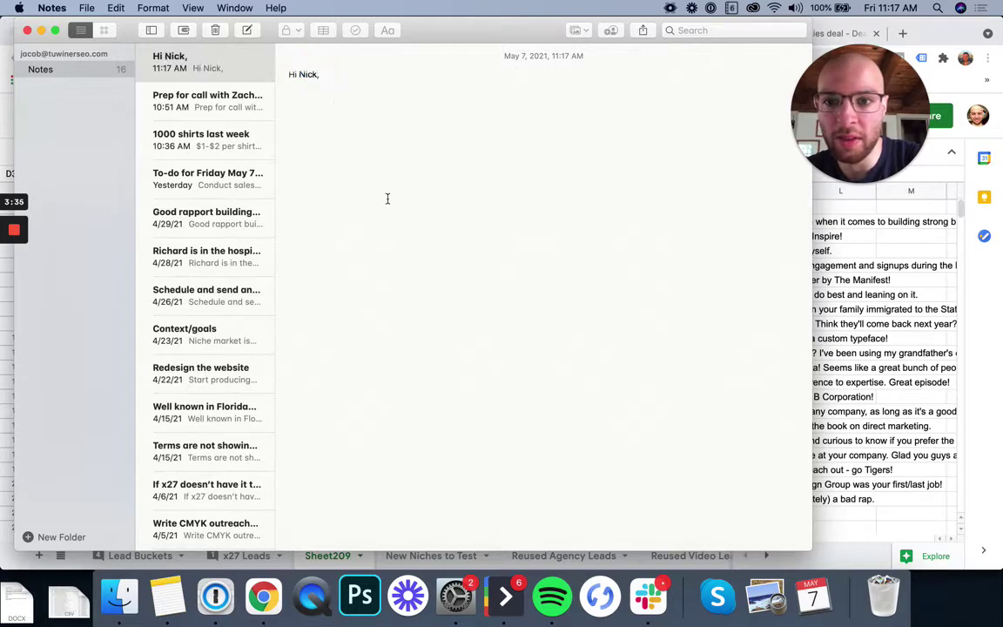
Swap in the Pivot Design lead's first name and end the greeting with a comma
key(super+Tab)
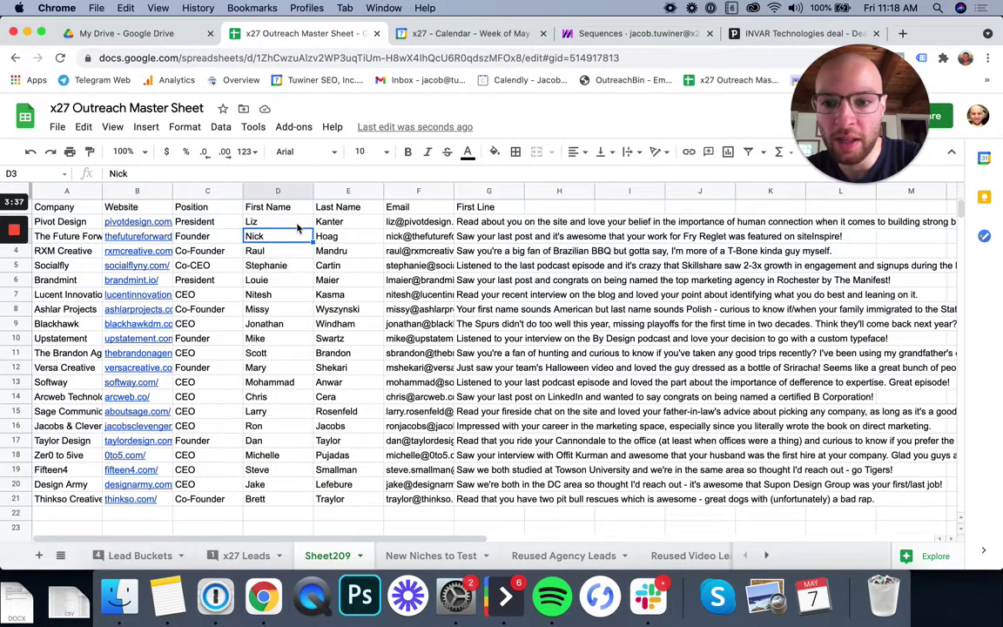
click(296, 223)
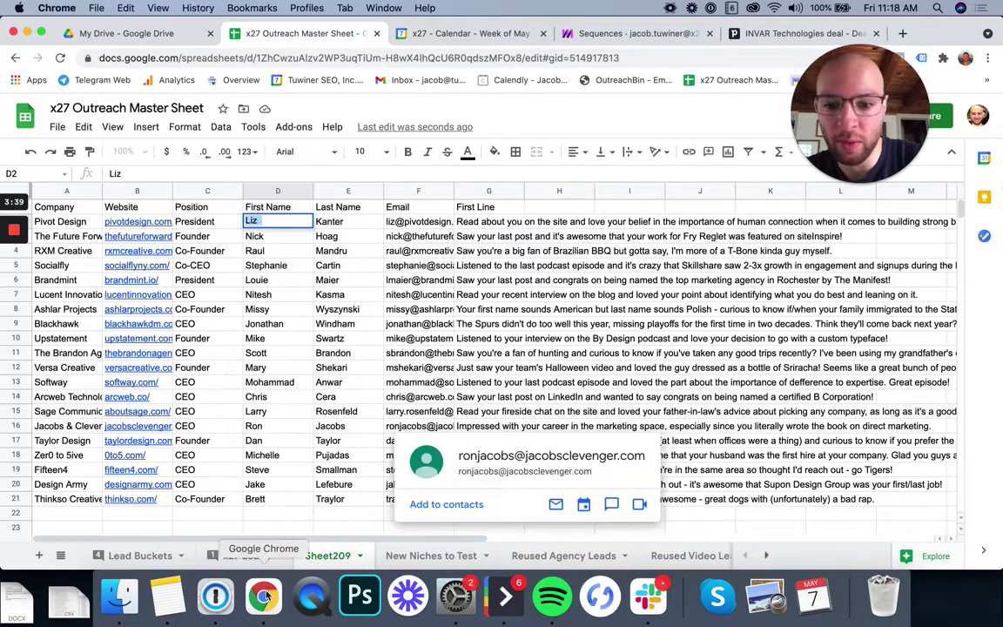
key(super+Tab)
key(BackSpace)
key(BackSpace)
key(BackSpace)
key(BackSpace)
key(BackSpace)
text(Liz)
text(,)
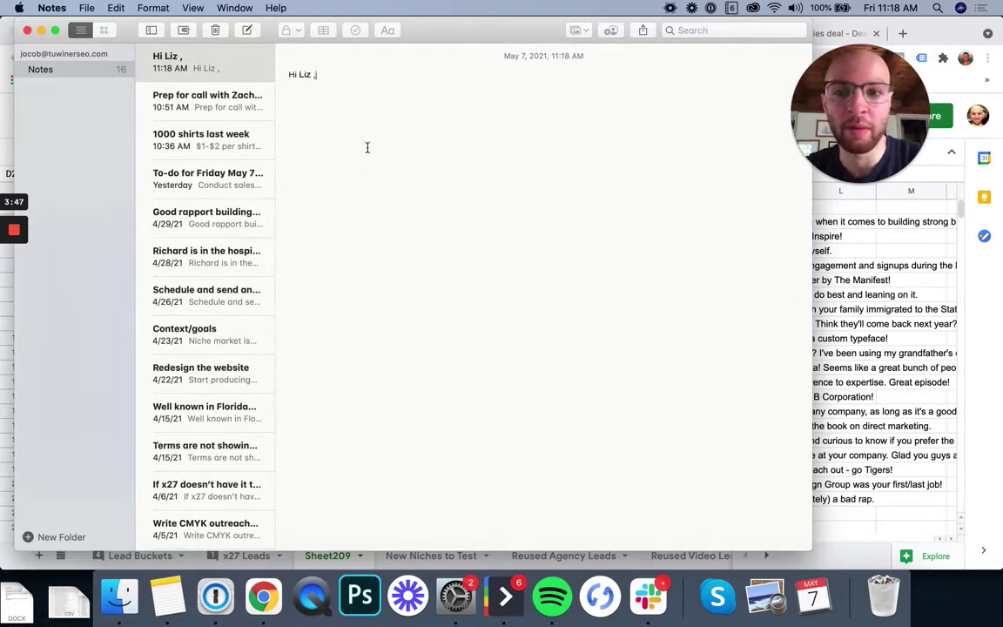
click(818, 324)
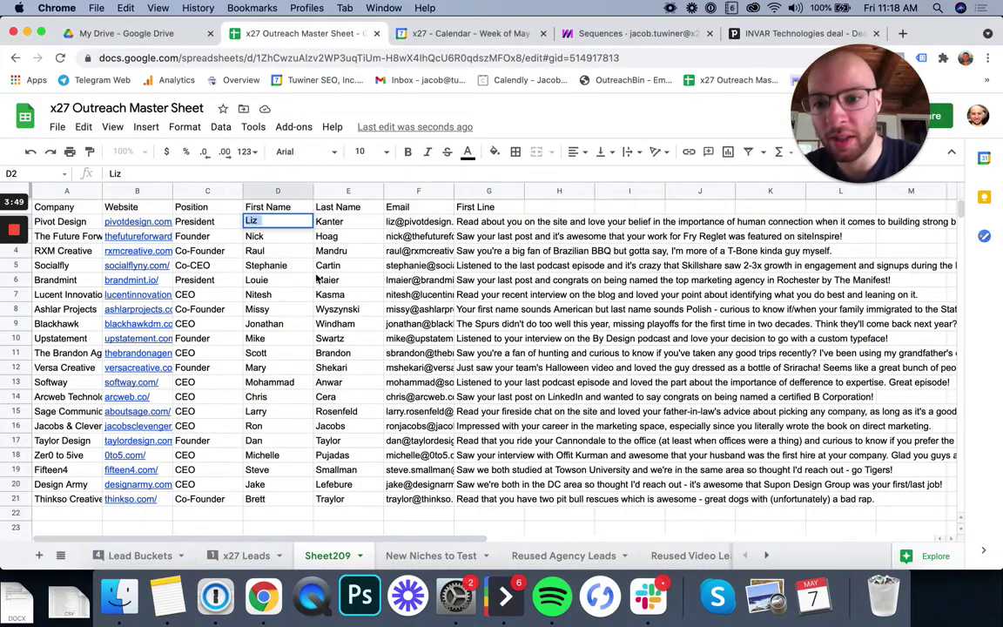
Step down the First Name column to check each name through the last row
key(Down)
key(Down)
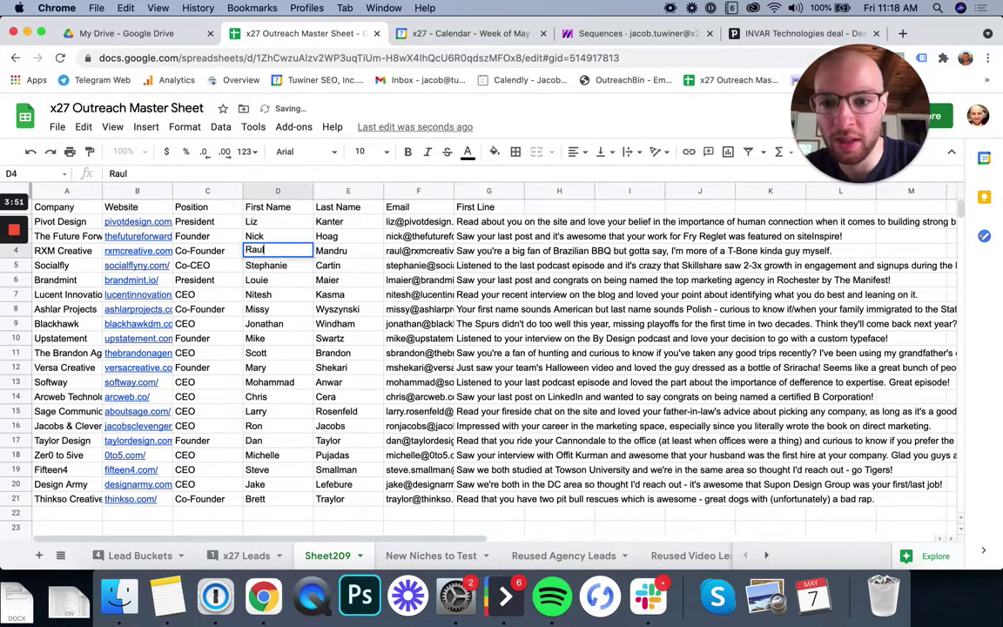
key(Down)
key(Down)
key(Down)
key(Down)
key(Down)
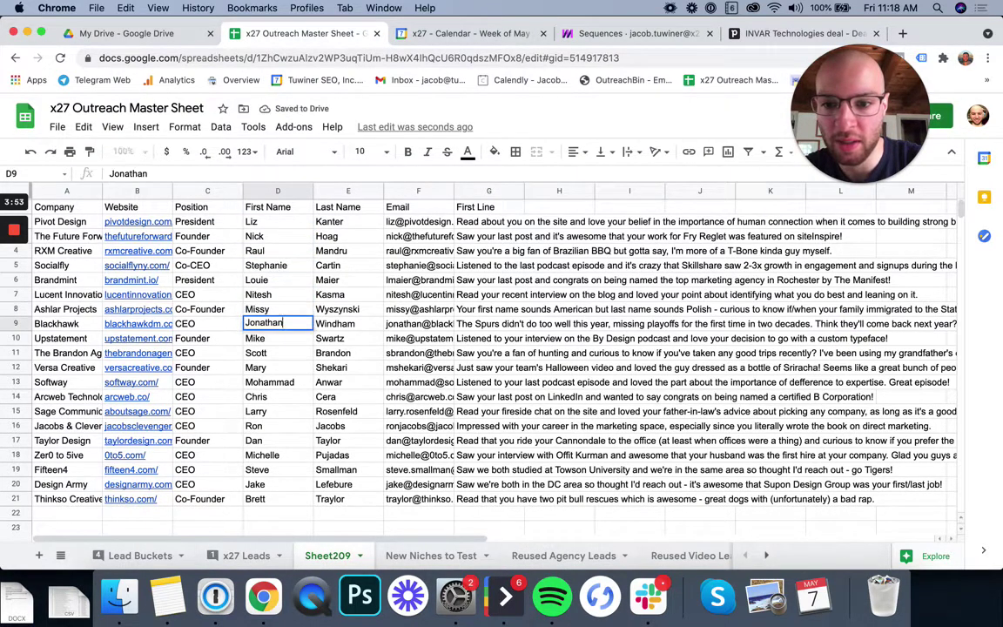
key(Down)
key(Down)
key(Down)
key(Down)
key(Down)
key(Down)
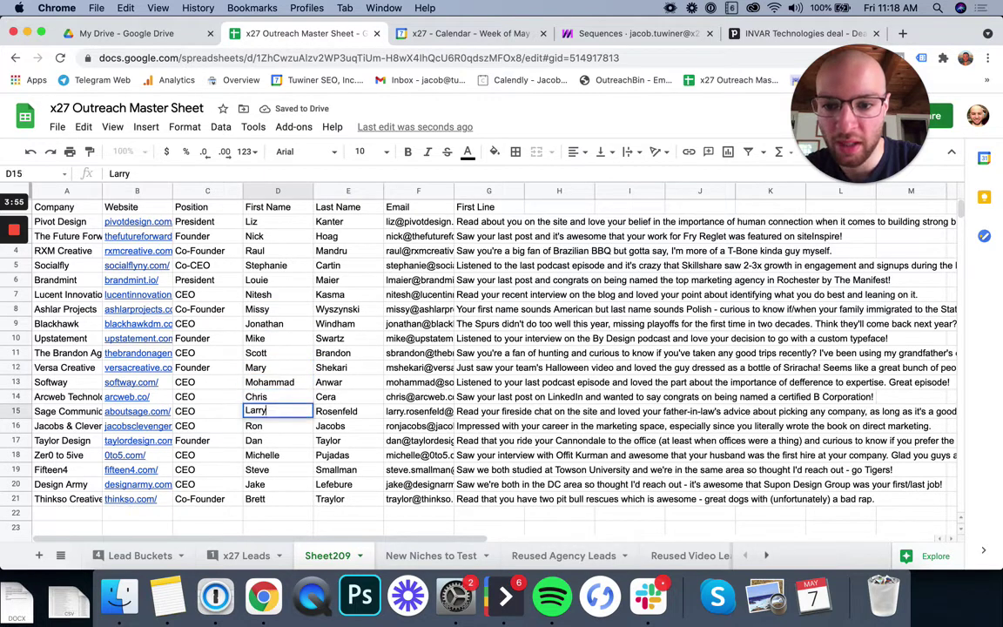
key(Down)
key(Down)
key(Down)
key(Down)
key(Down)
key(Down)
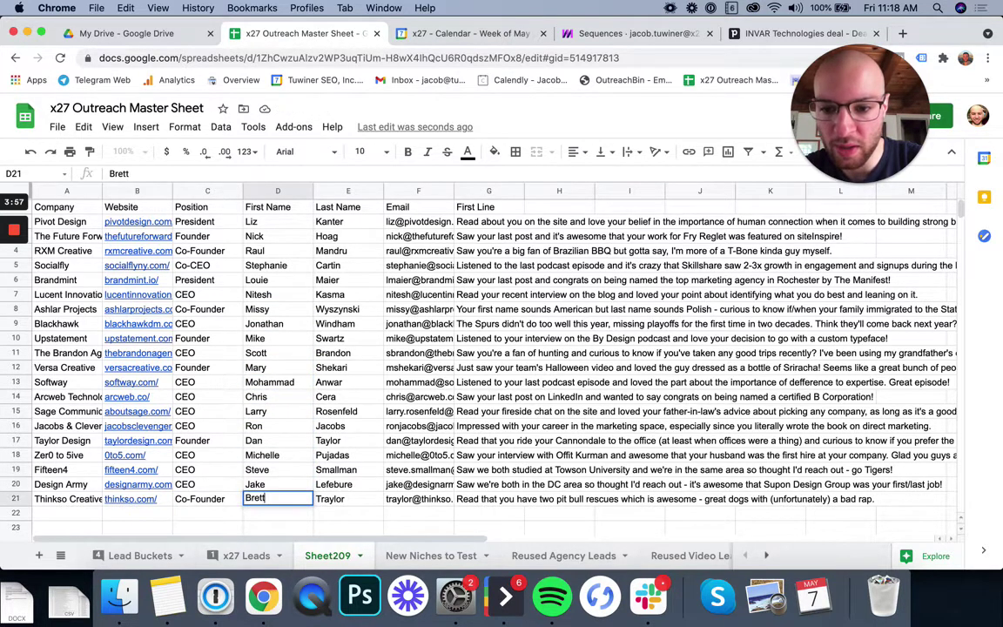
key(Down)
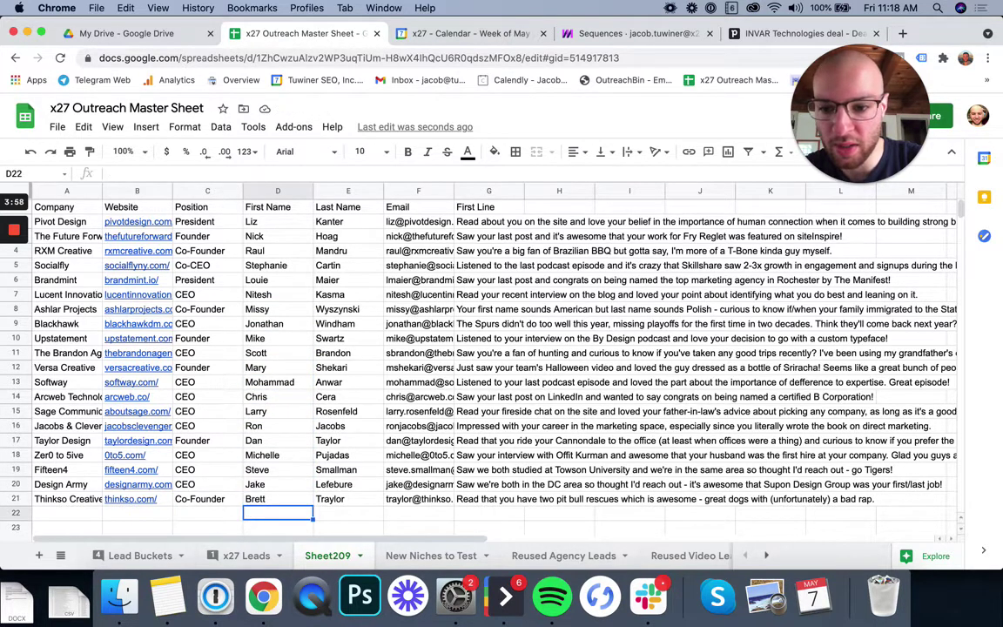
Auto-fit column A, try ', Inc' and ', LLC' company suffixes, then widen the column
double_click(102, 191)
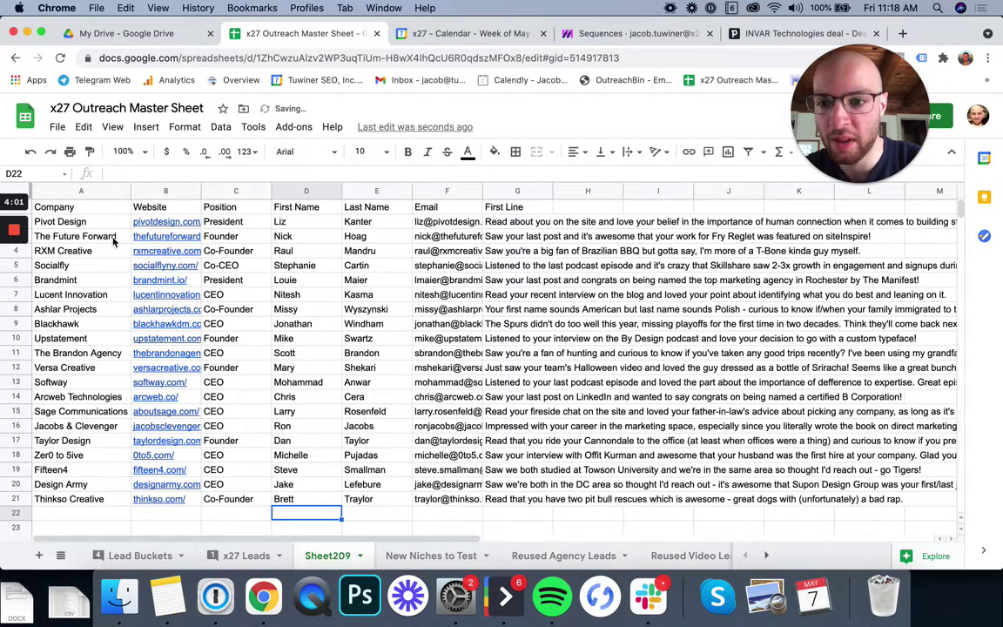
double_click(113, 240)
text(, Inc.)
key(Return)
key(Return)
text(, LLC)
key(Return)
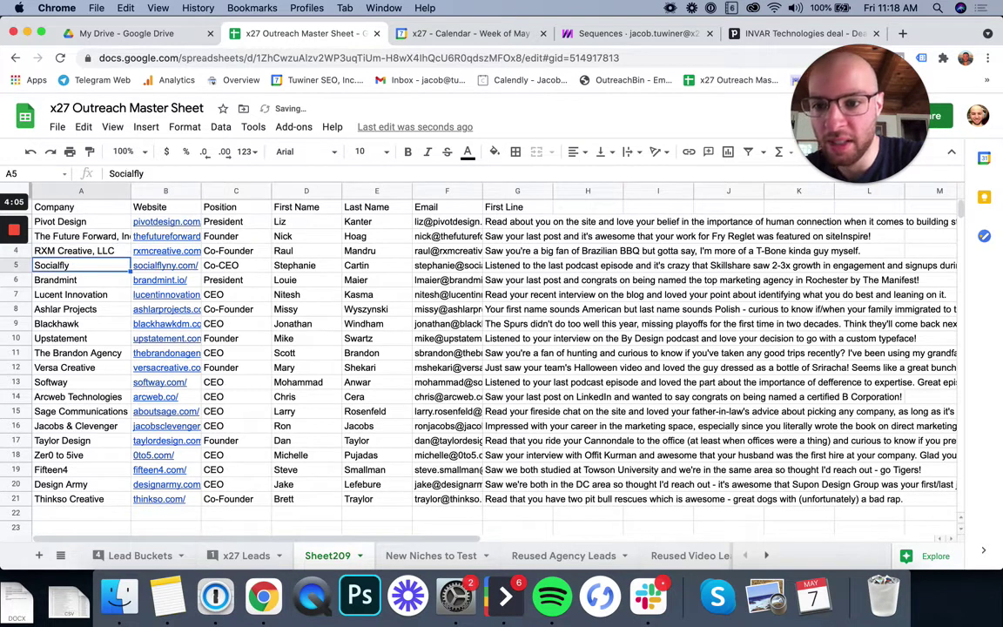
key(Return)
key(BackSpace)
key(BackSpace)
key(BackSpace)
key(BackSpace)
key(BackSpace)
key(BackSpace)
key(BackSpace)
key(BackSpace)
key(BackSpace)
text(SOCIALFLY)
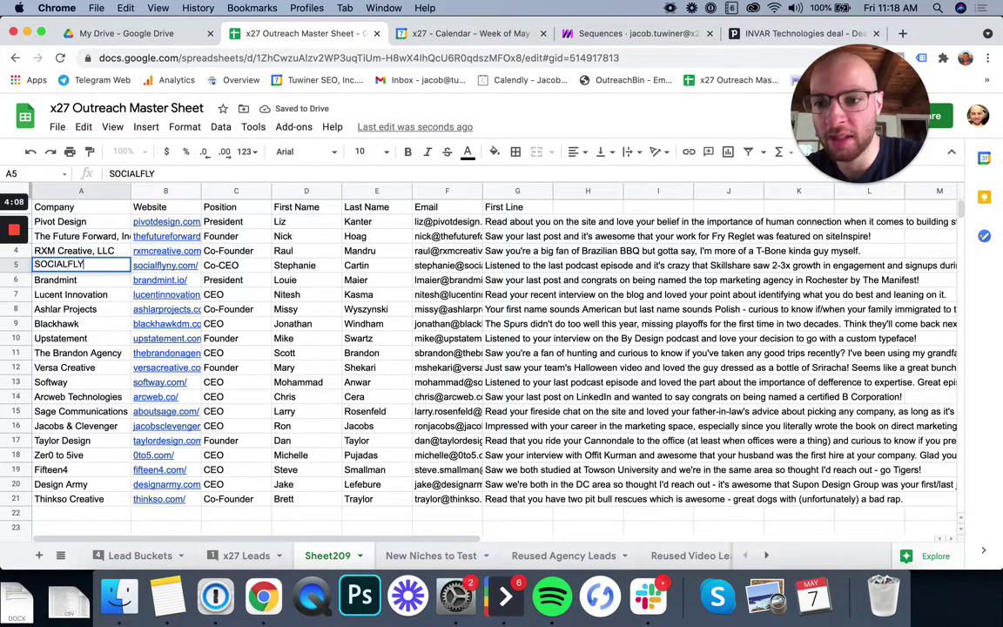
key(Return)
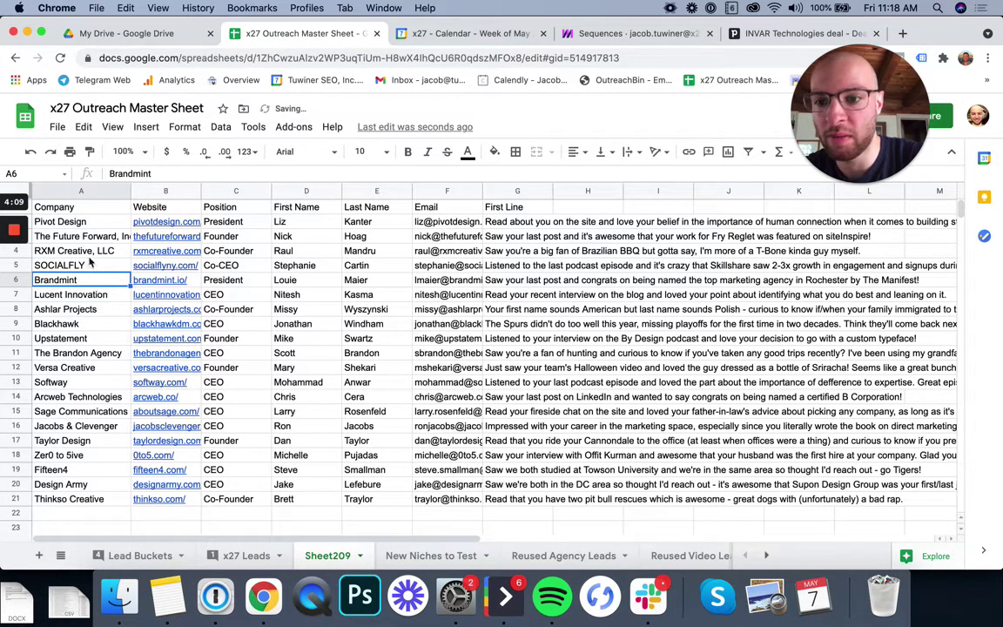
click(92, 235)
drag(131, 190, 144, 190)
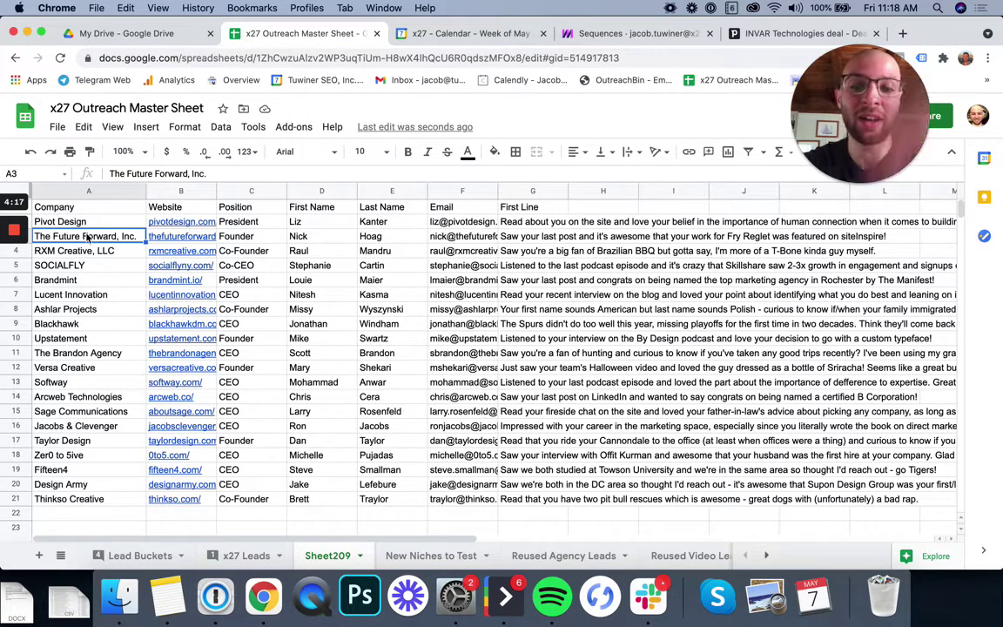
Copy the first lines G2:G21, then shorten RXM Creative's name and undo/redo the edits
drag(519, 223, 516, 503)
key(super+c)
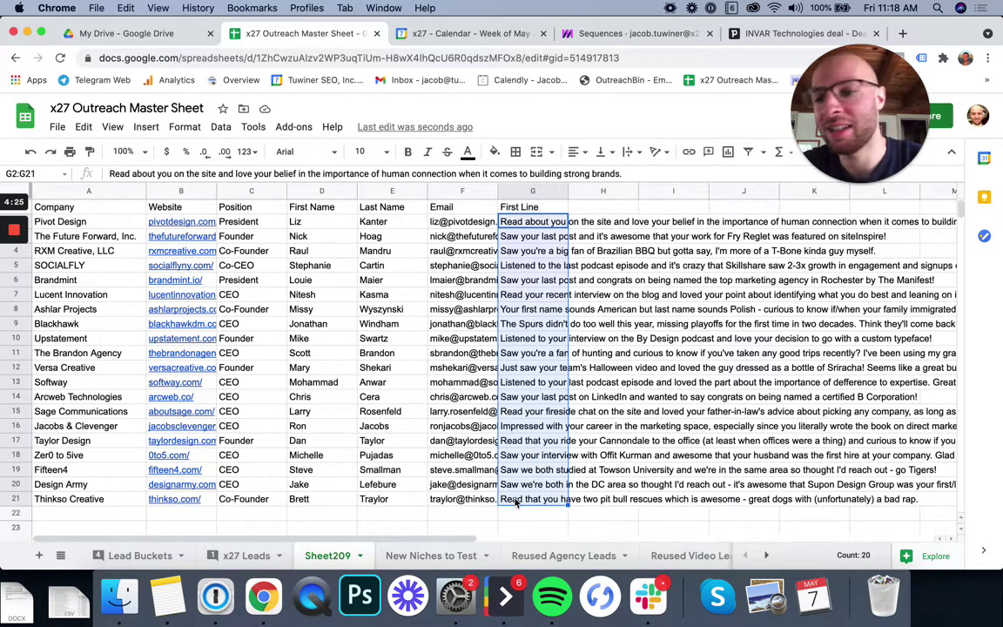
double_click(90, 251)
key(BackSpace)
key(BackSpace)
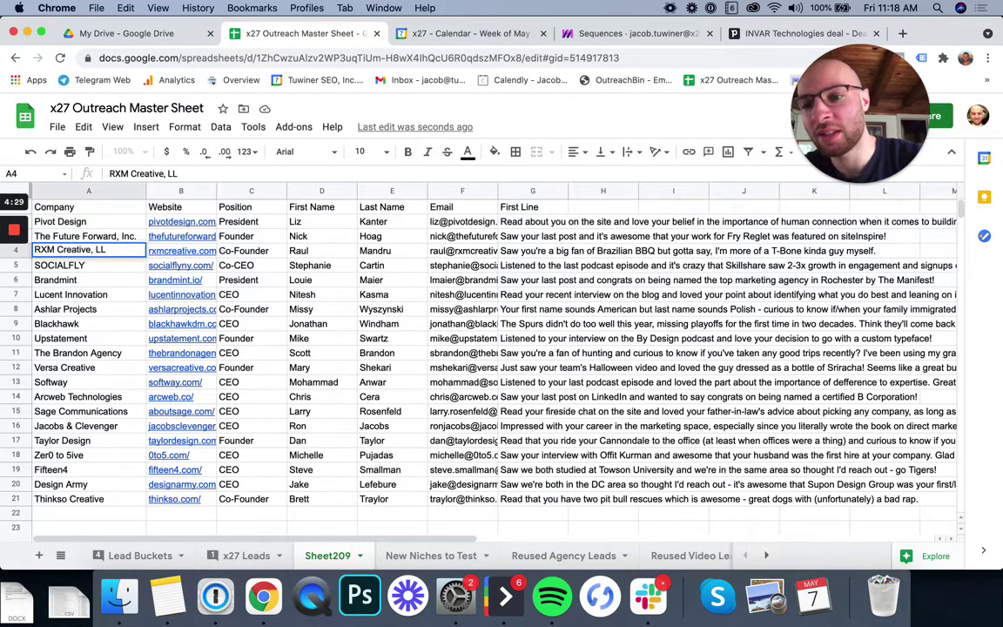
key(BackSpace)
key(BackSpace)
key(BackSpace)
key(Return)
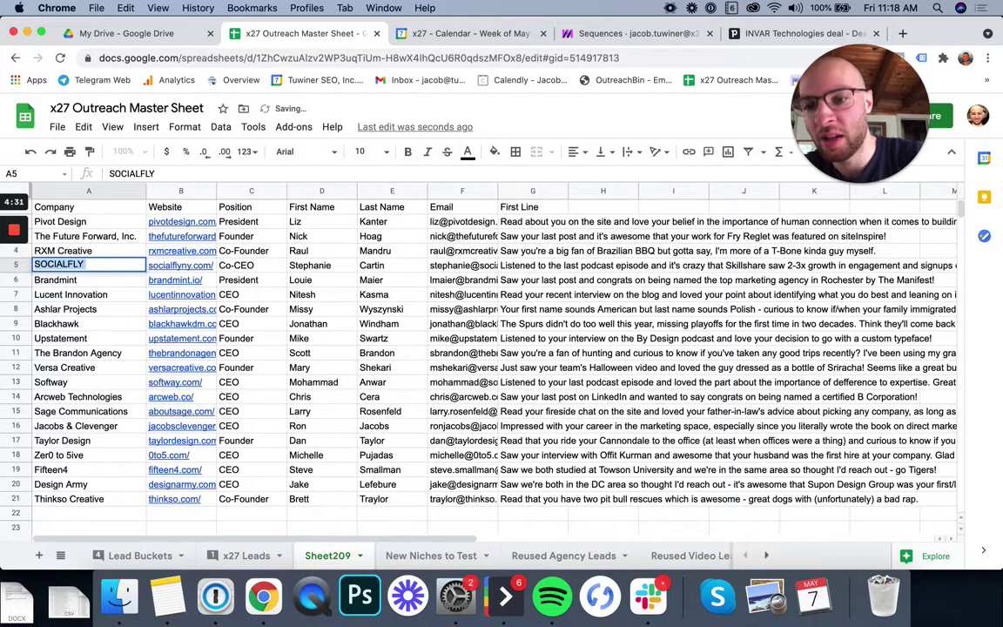
key(super+z)
key(super+z)
key(super+z)
key(super+z)
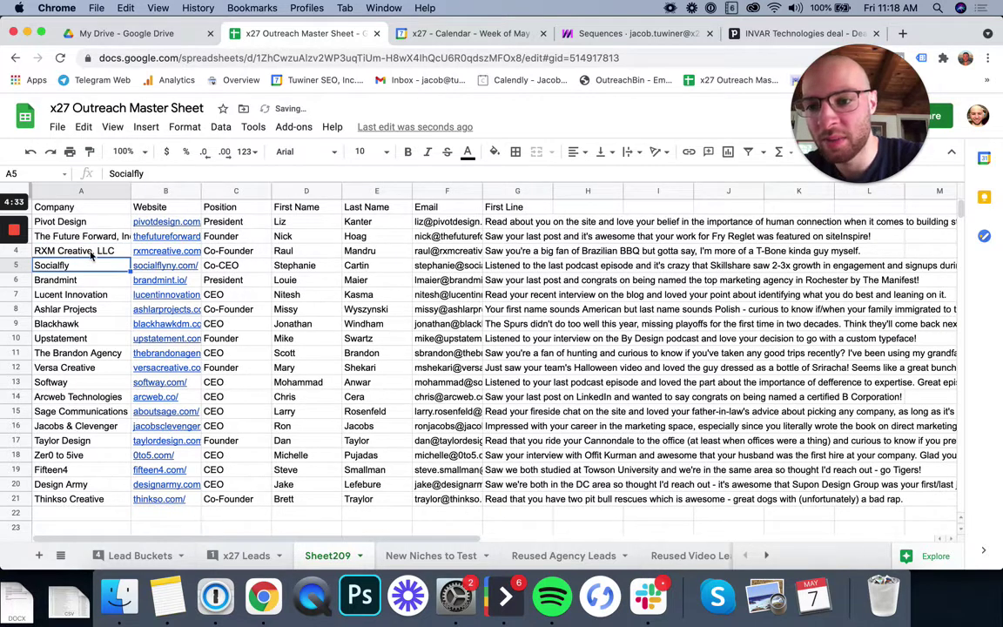
key(super+shift+z)
key(super+shift+z)
Review company names A2:A21 and the Pivot Design and RXM Creative first lines
click(89, 223)
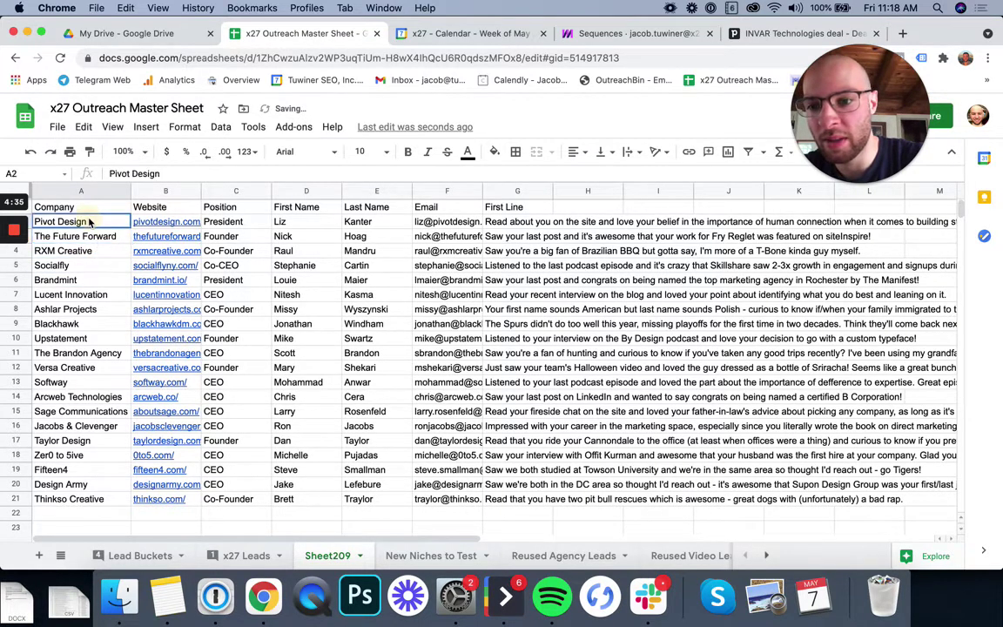
drag(88, 222, 86, 499)
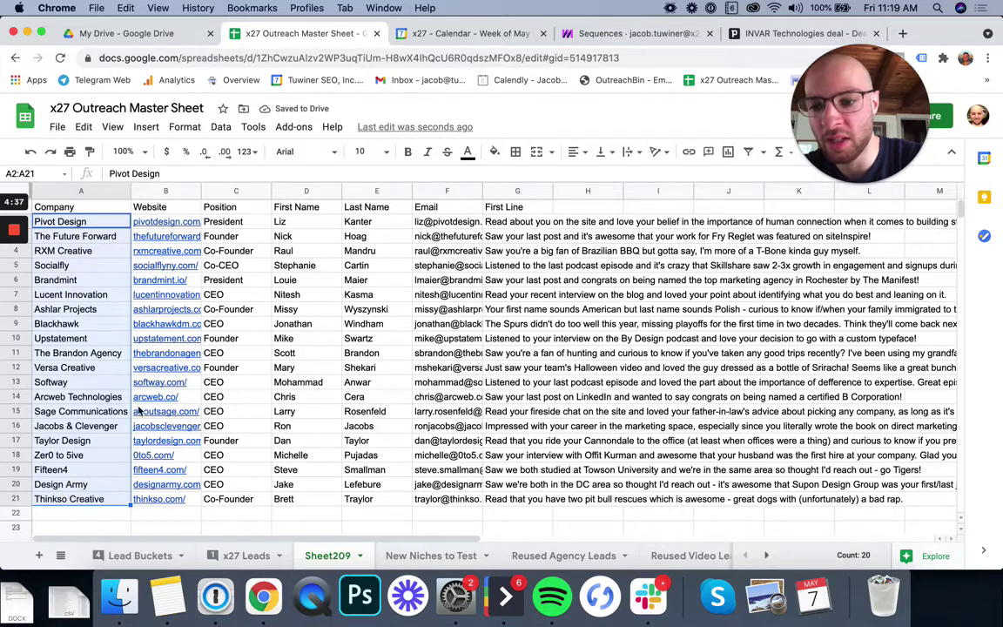
click(300, 338)
click(529, 224)
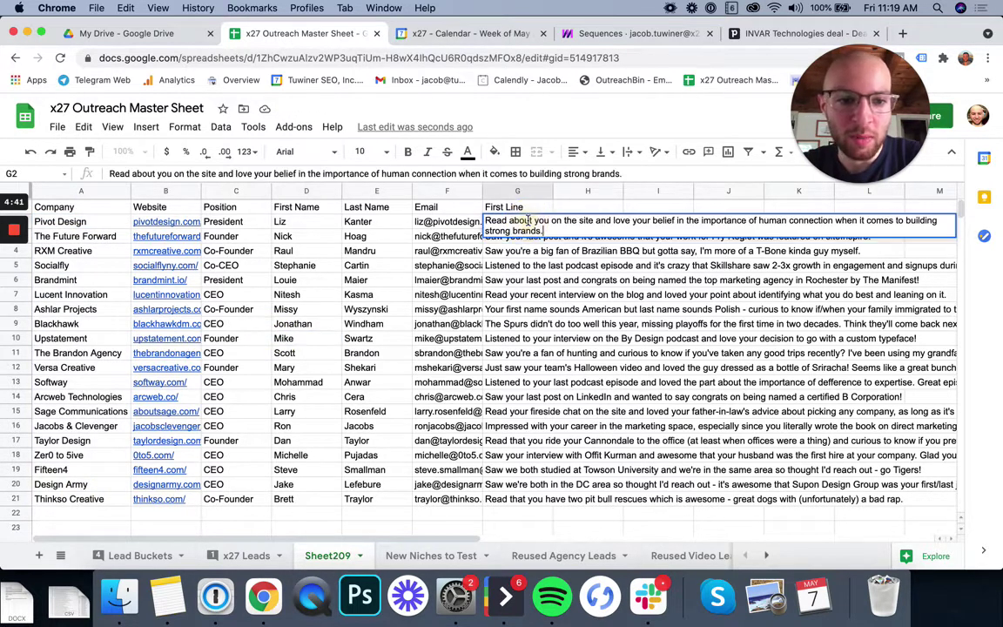
click(528, 252)
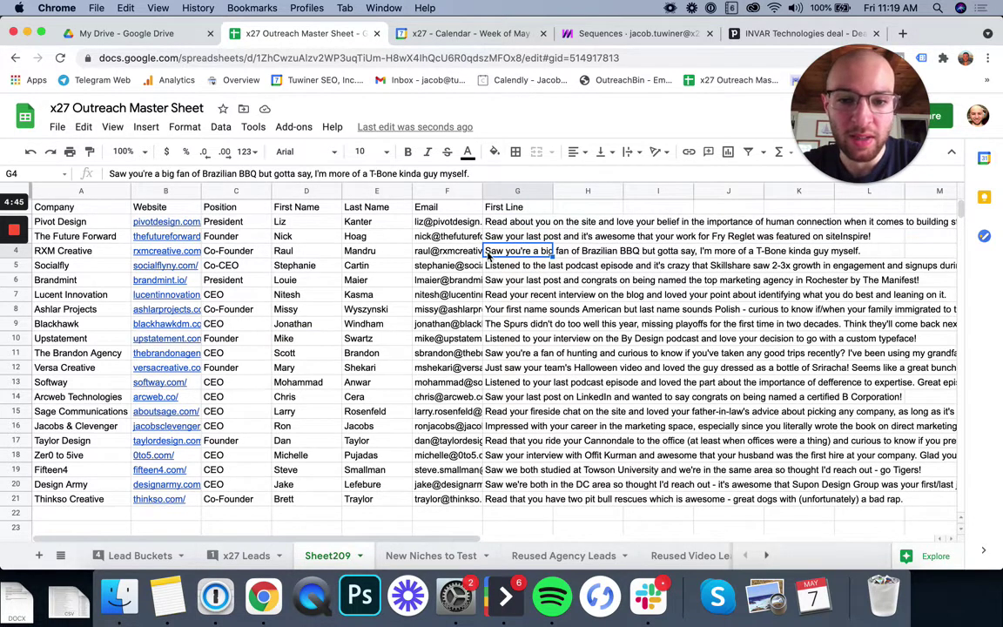
Delete the Website, Position and Last Name columns
click(166, 193)
super+click(209, 192)
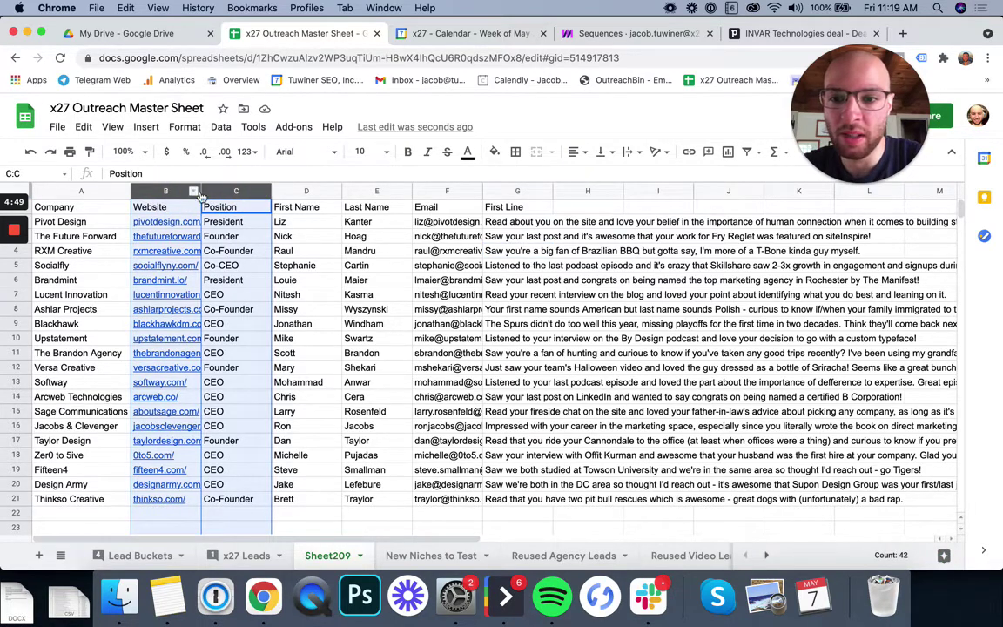
super+click(377, 193)
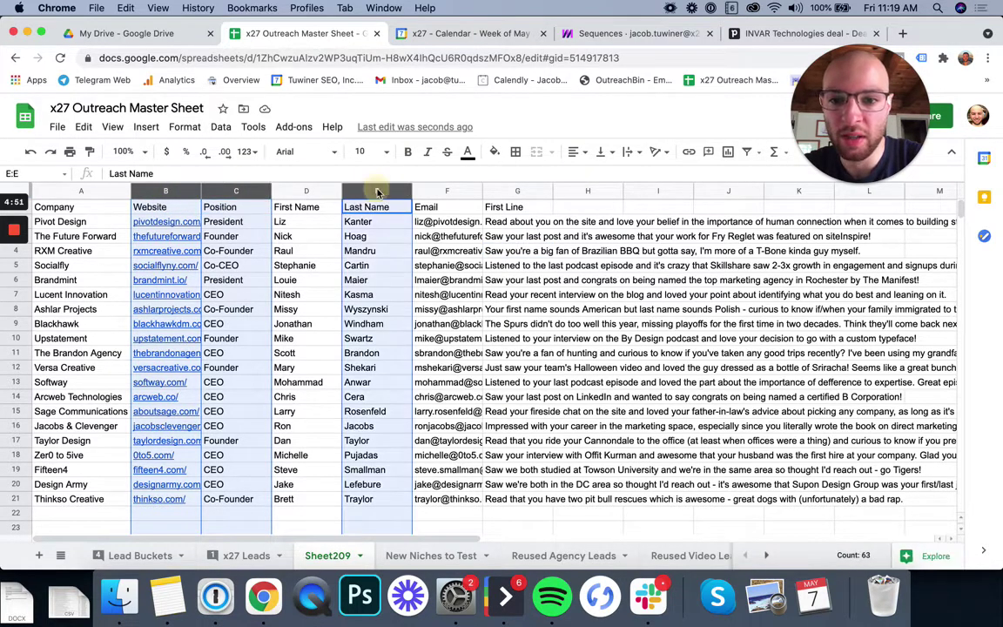
right_click(378, 192)
click(408, 206)
click(353, 253)
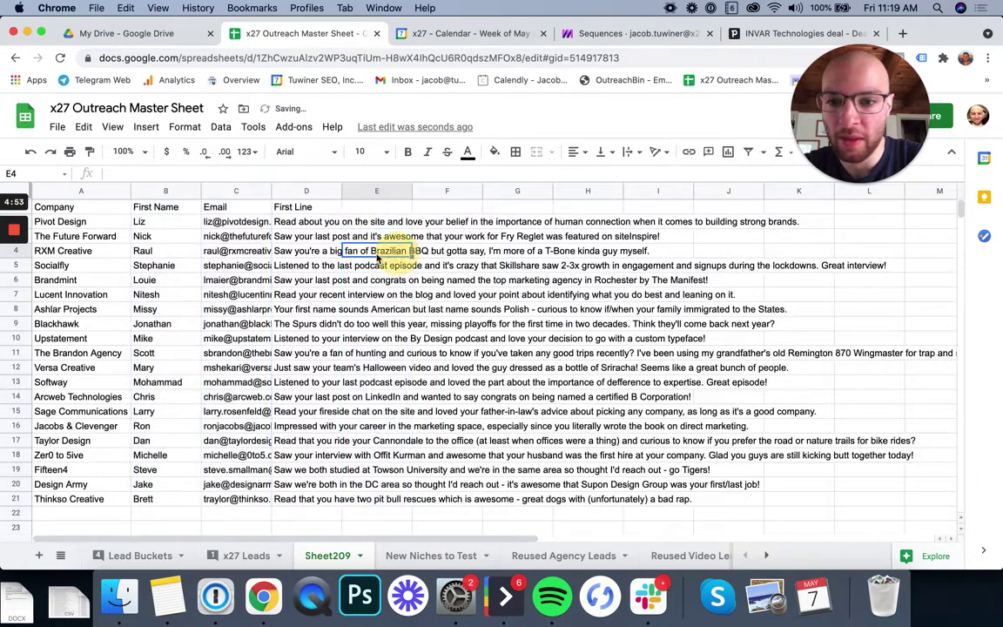
Download the sheet as a comma-separated values (.csv) file
click(57, 127)
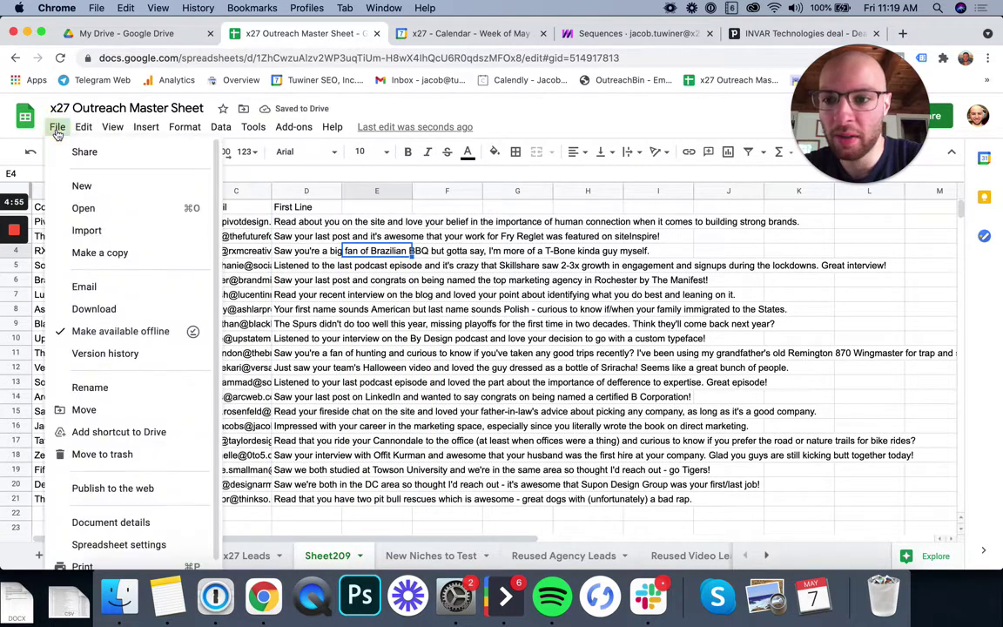
mouse_move(109, 308)
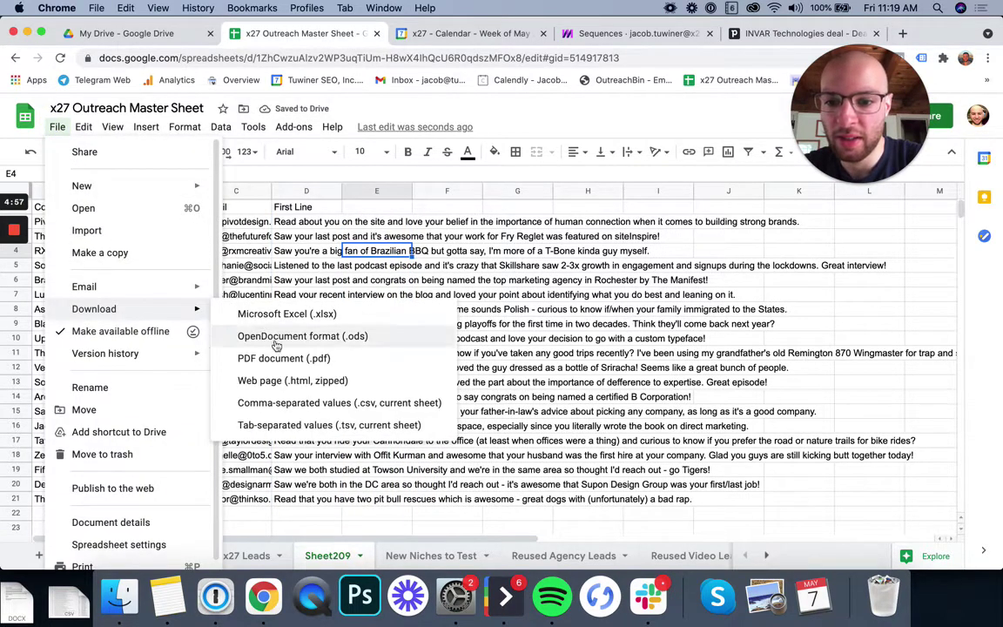
click(288, 402)
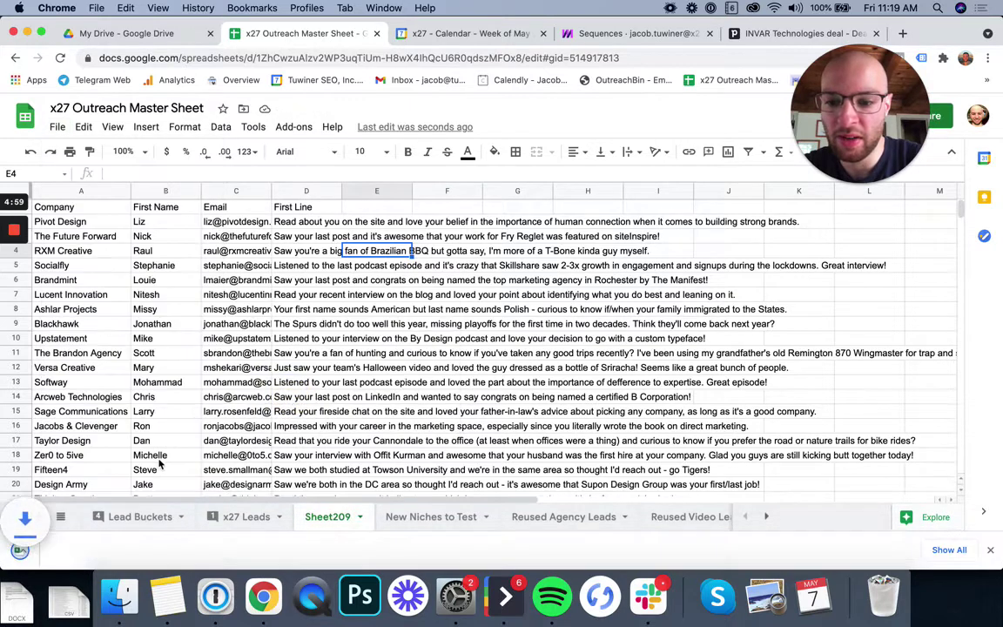
In Mixmax sequences, create a folder named Example under My Folders and open it
click(627, 33)
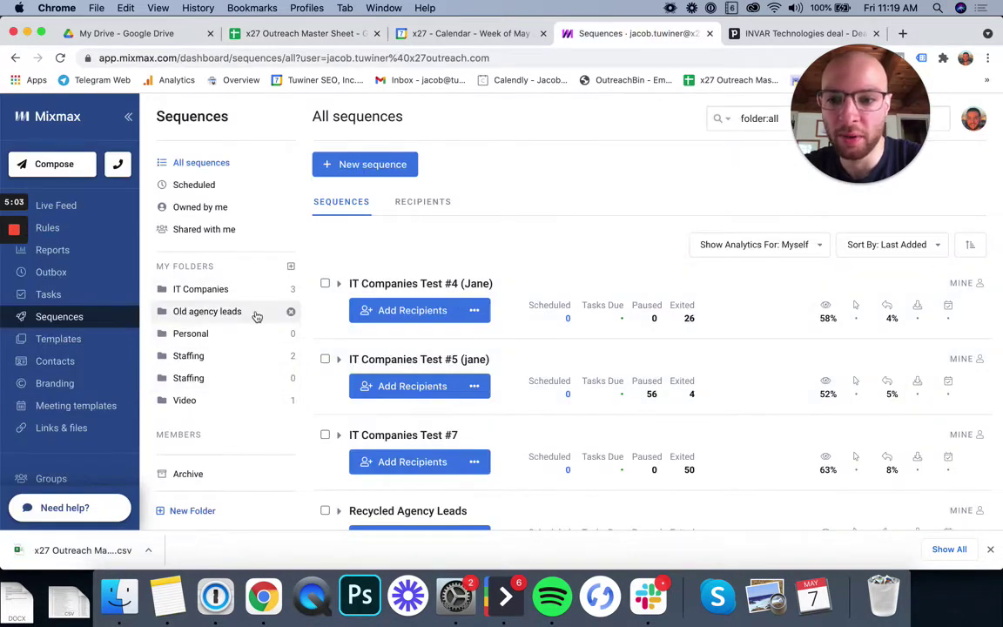
click(291, 266)
text(Example)
key(Return)
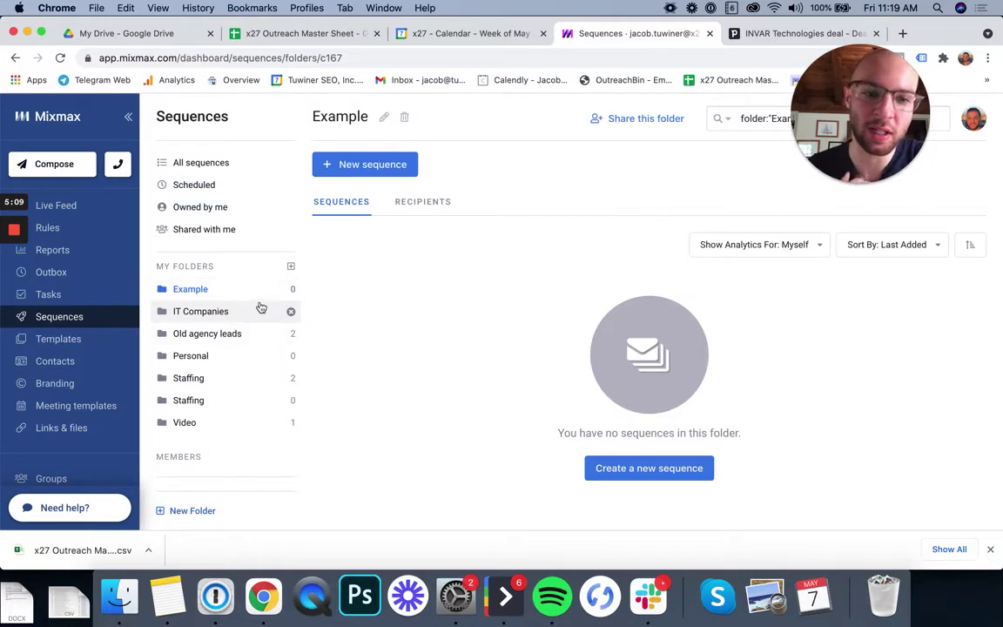
click(222, 374)
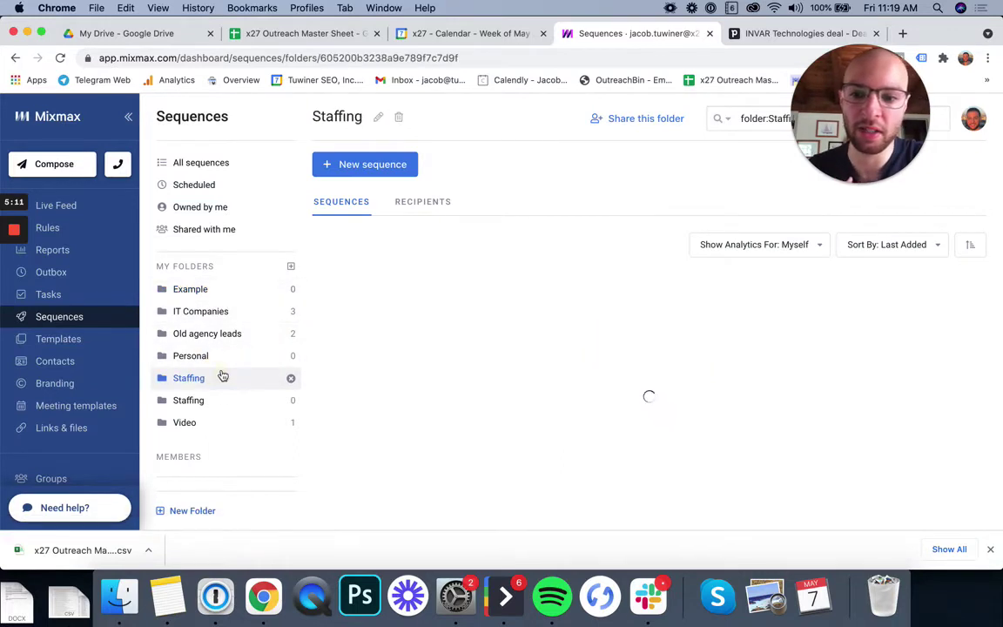
click(200, 422)
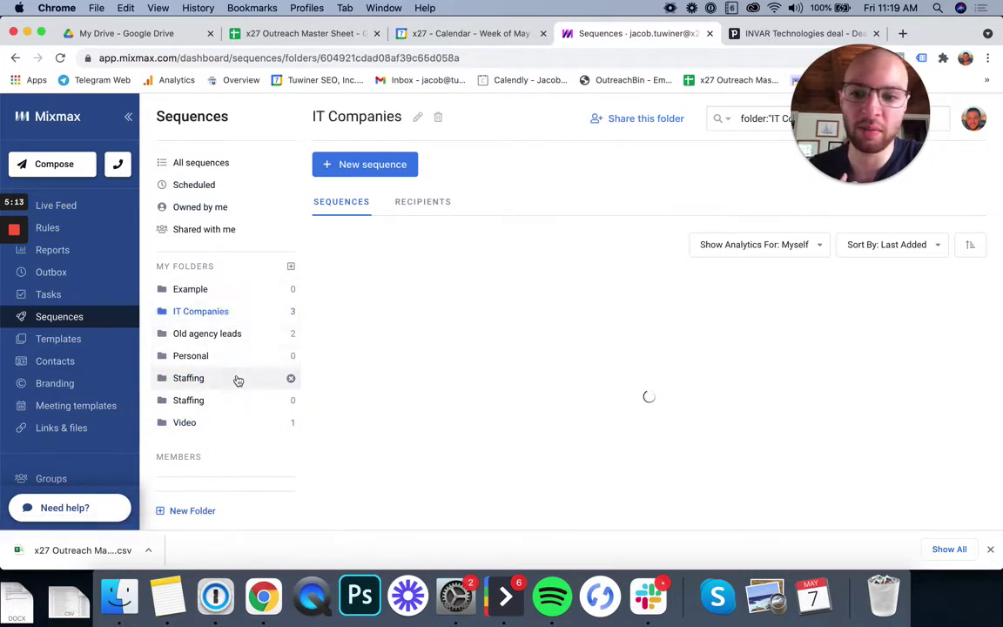
click(192, 290)
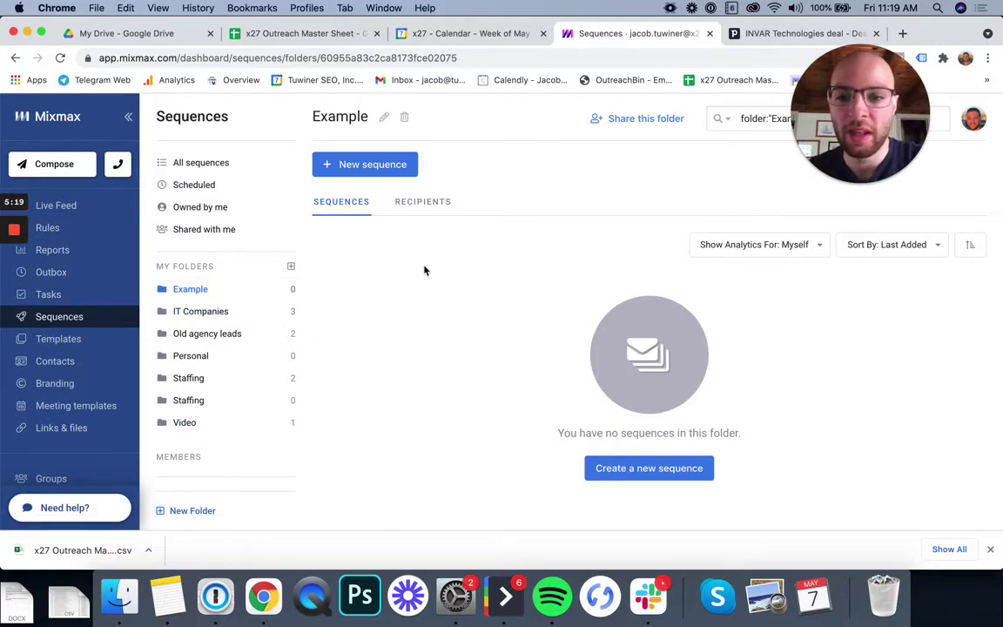
Start a new sequence and import the downloaded x27 Outreach CSV as its 20 recipients
click(369, 165)
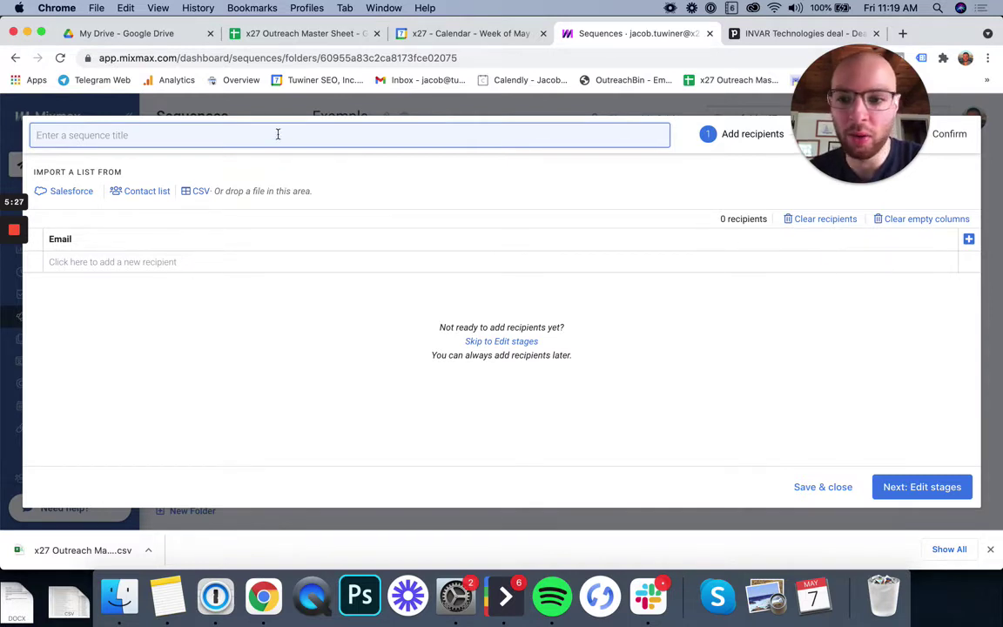
drag(74, 551, 193, 193)
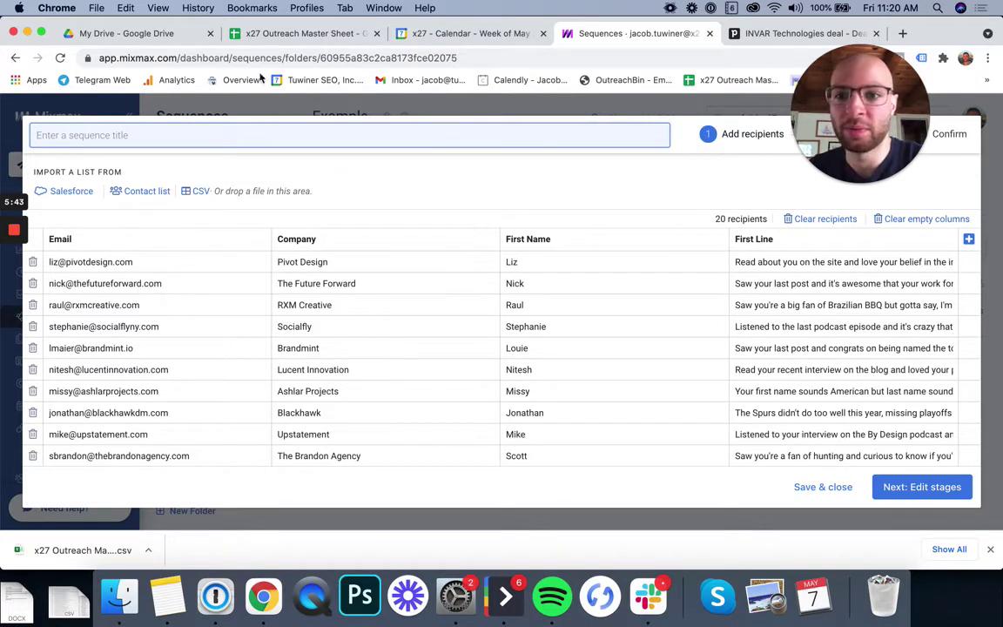
Rename the Email header to Emails and download Sheet209 again as a CSV
click(296, 33)
click(218, 209)
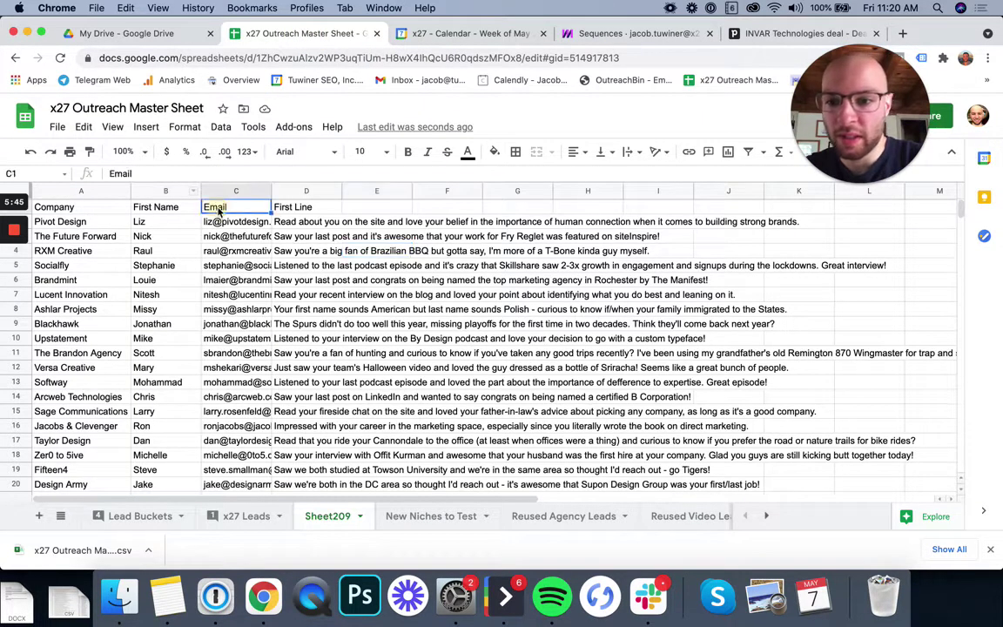
double_click(218, 208)
text(s)
key(Return)
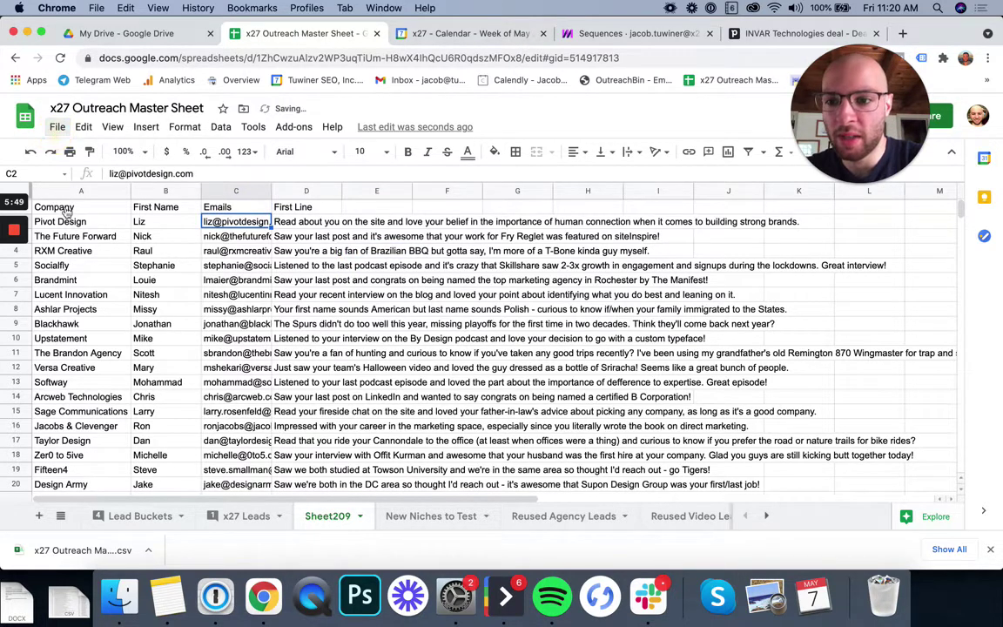
click(57, 126)
mouse_move(121, 309)
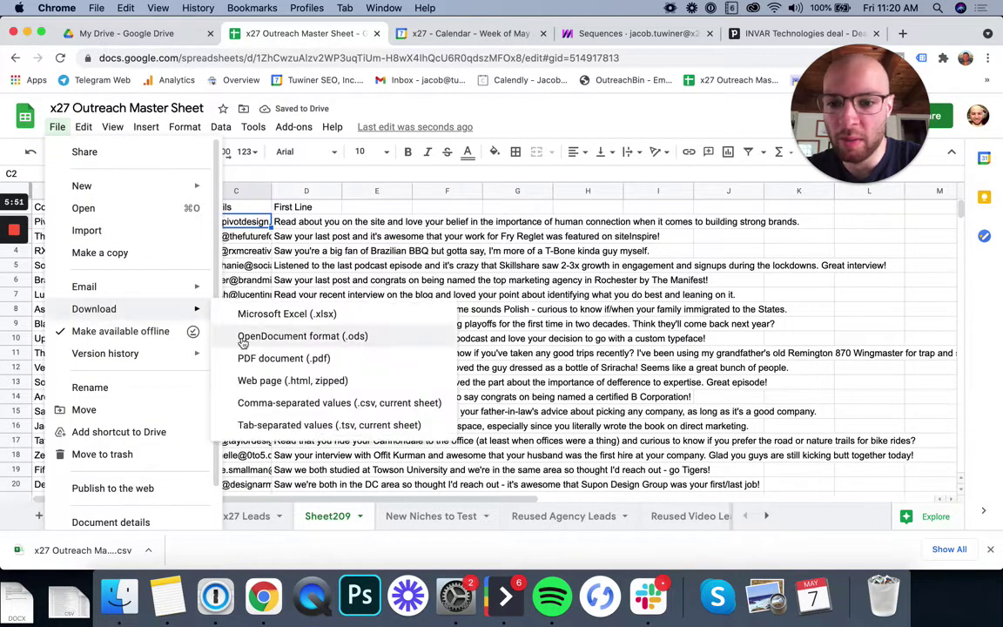
click(261, 405)
Drop the new CSV onto Mixmax's import area and dismiss the missing 'email' header error
key(super+4)
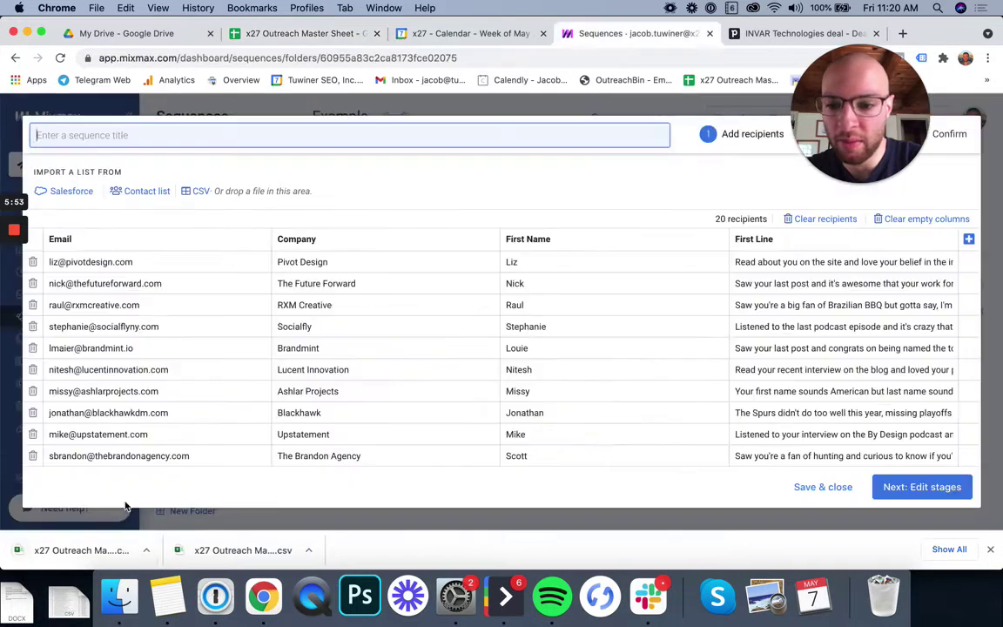
drag(83, 550, 195, 187)
drag(439, 280, 521, 314)
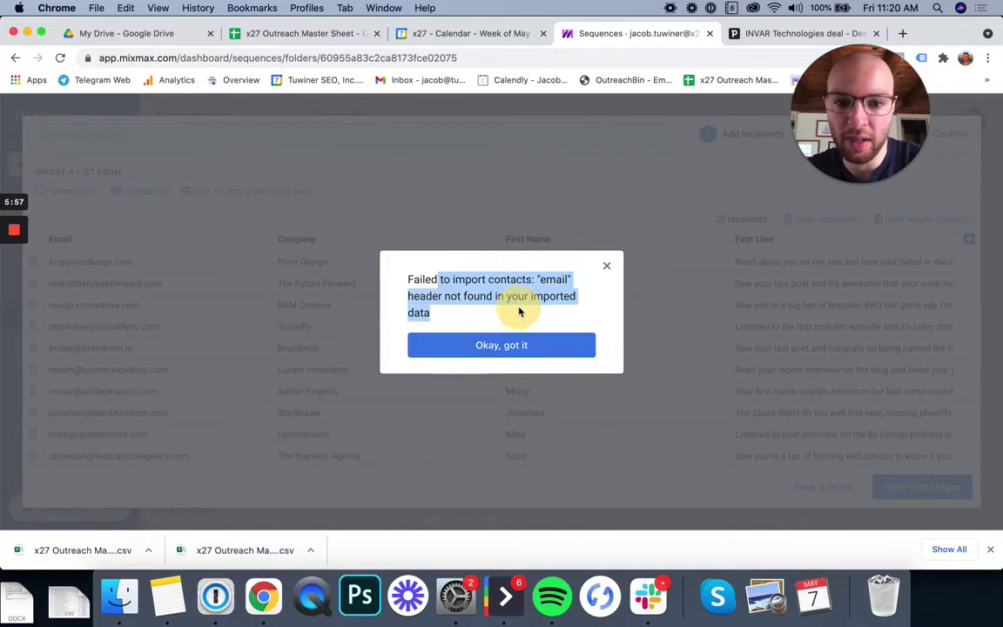
click(606, 265)
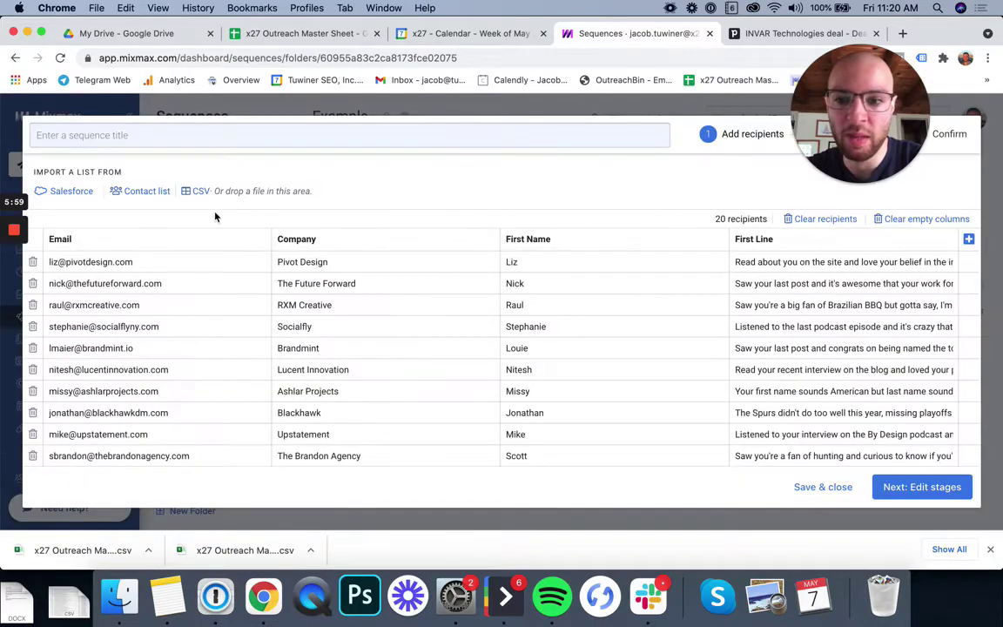
scroll(533, 336, down, 5)
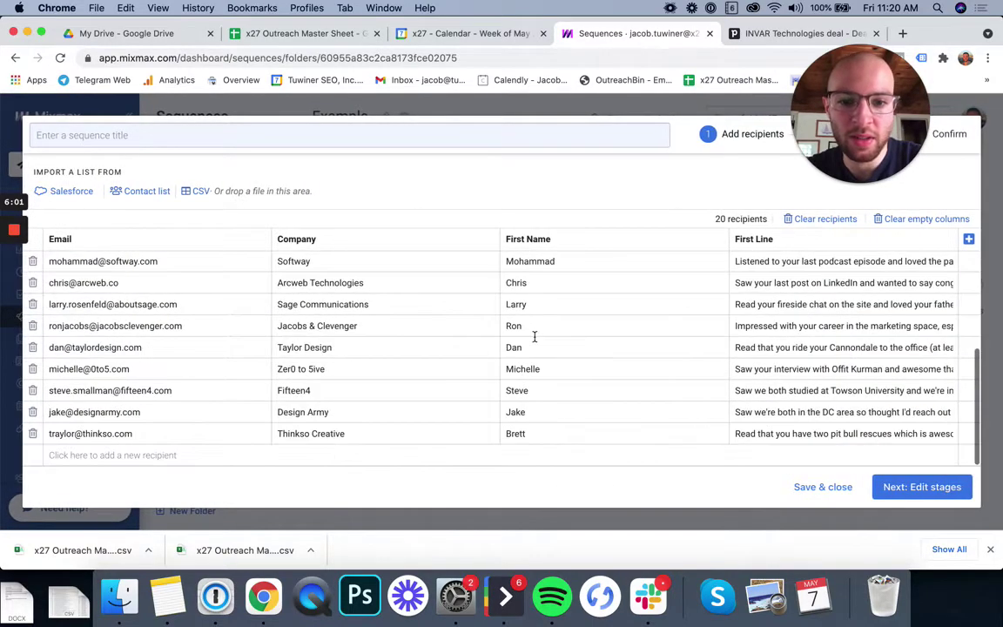
scroll(533, 336, up, 5)
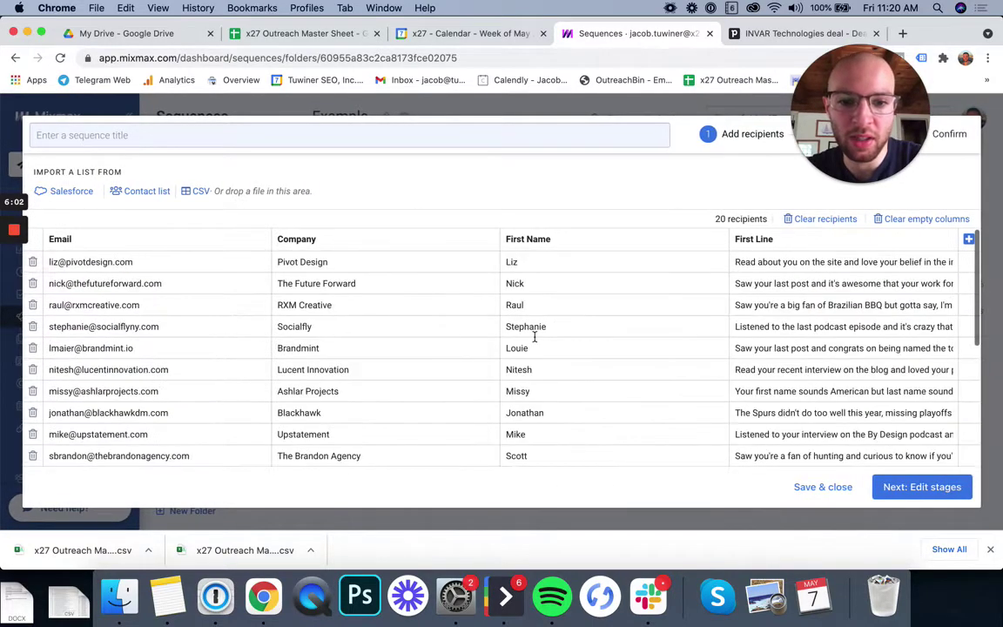
Move on to editing stages and give the Stage 1 email the subject 'Quick question'
click(906, 487)
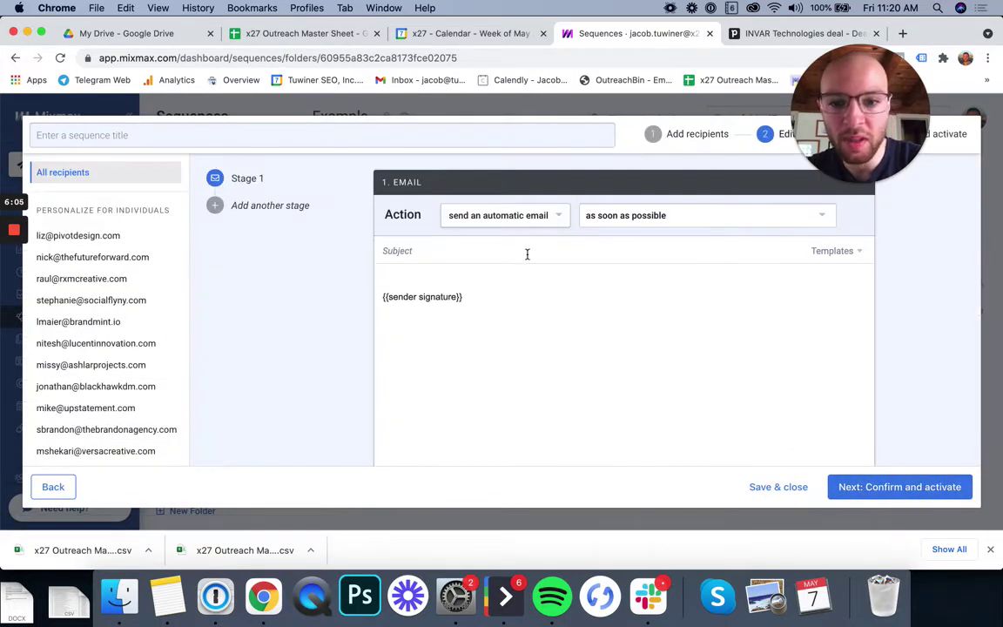
scroll(529, 253, down, 5)
scroll(529, 254, up, 5)
click(473, 250)
text(Quick question)
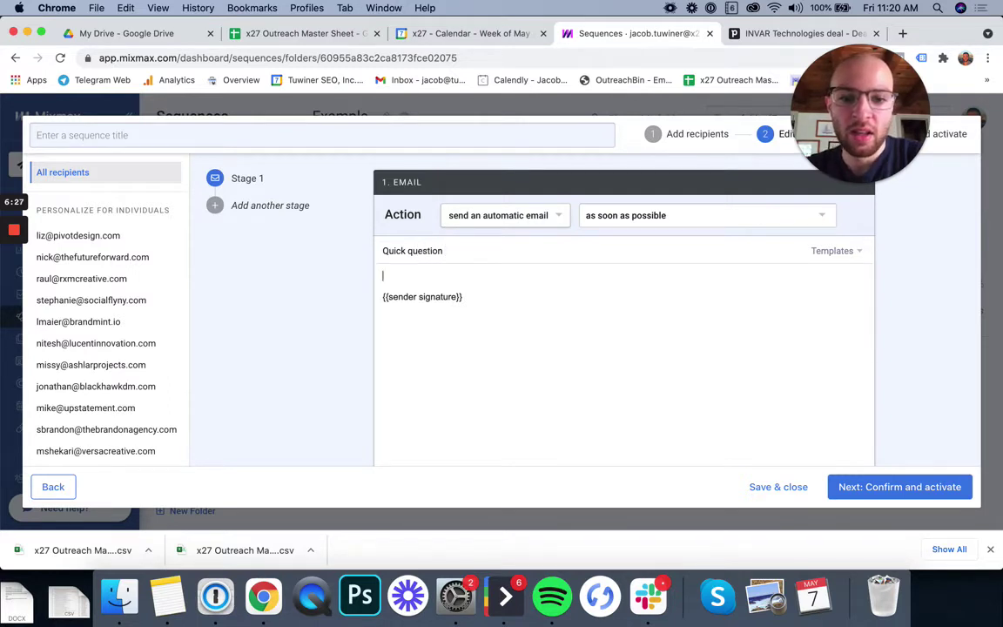
Begin the body with 'Hi {{First Name}},' and a second First Name variable line below it
text({{name)
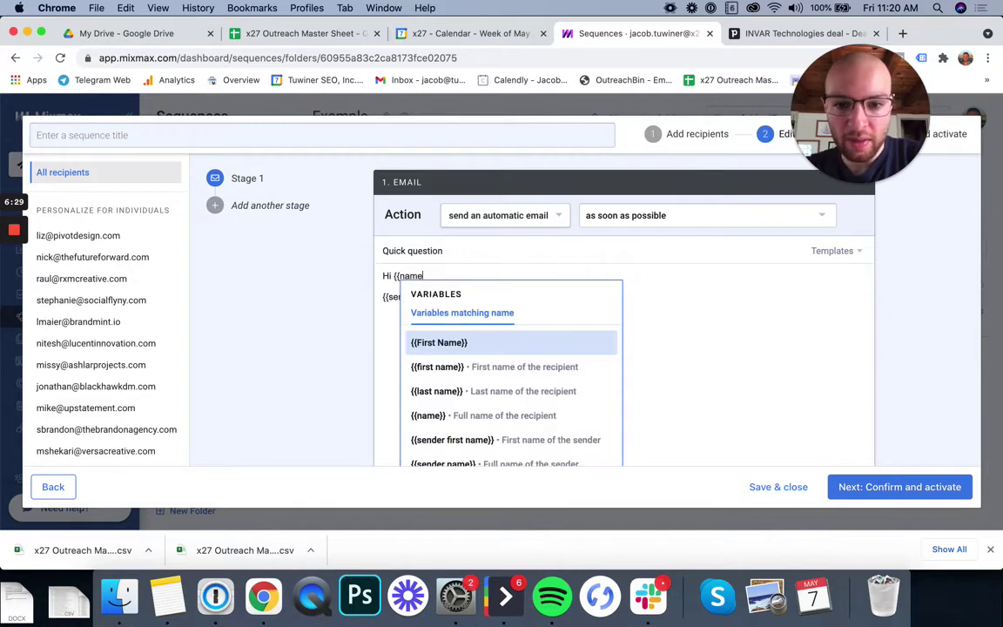
key(Return)
text(,)
key(Return)
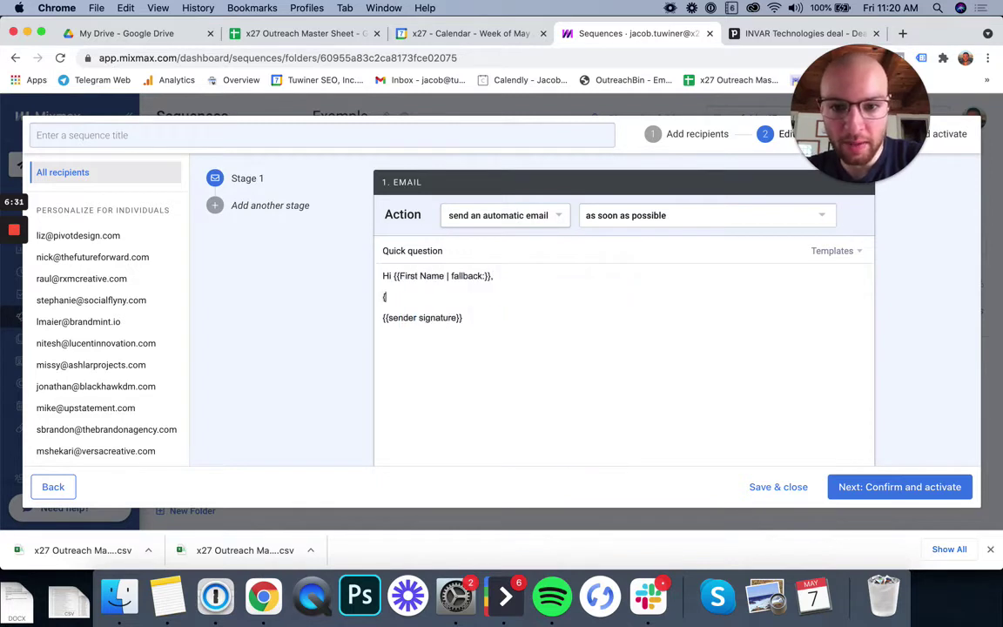
text({{f)
key(Return)
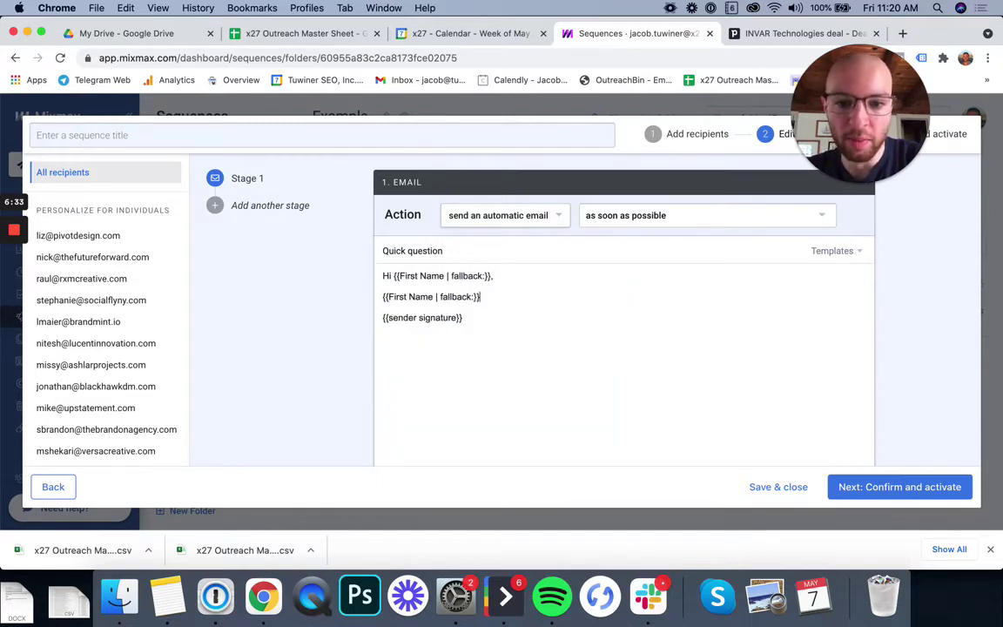
key(Return)
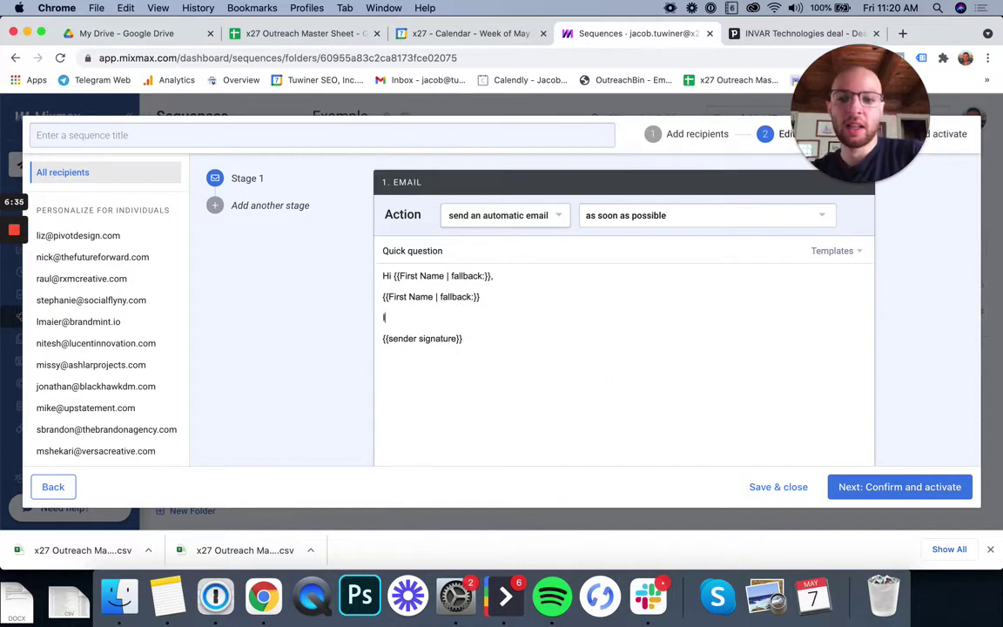
Write the pitch: Fueled booked meetings with Nike, Adidas, Dunkin' Donuts and closed $2,000,000 within one year
text(I specialize in finding new clients for agenc)
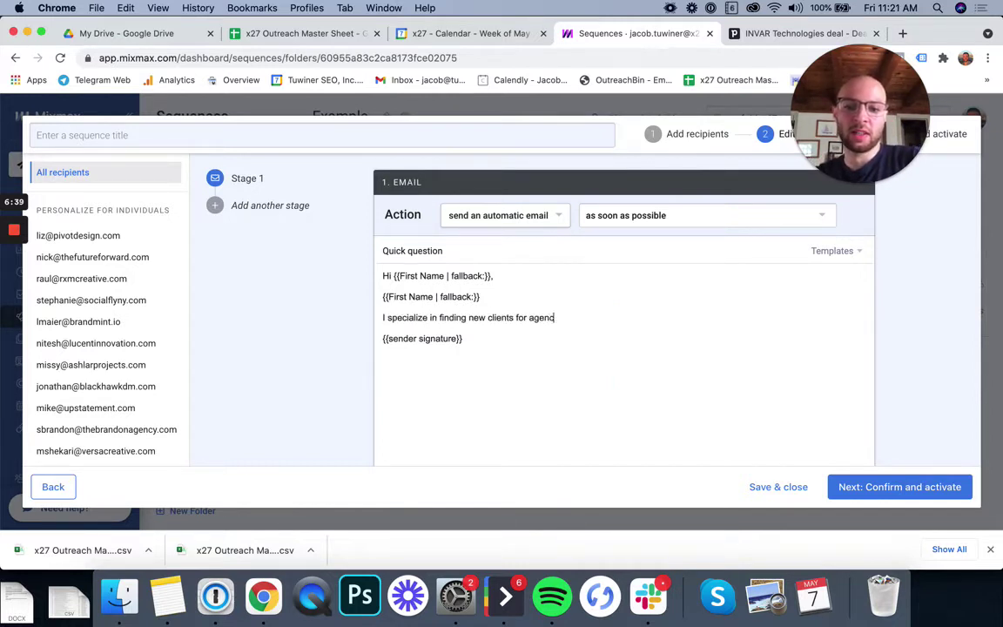
text(ies. For example, I re)
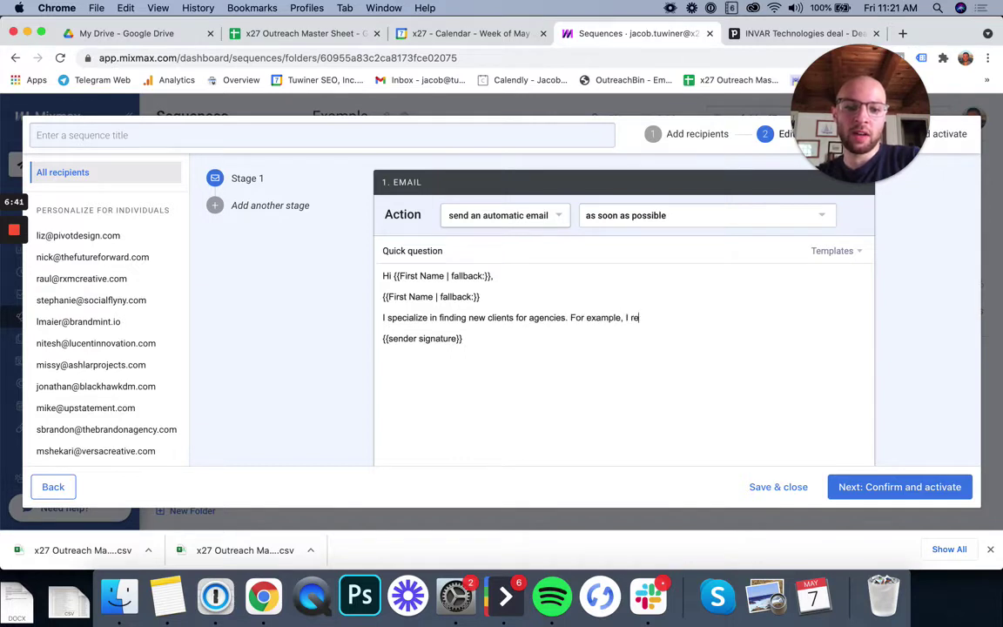
text(cntly)
key(BackSpace)
key(BackSpace)
key(BackSpace)
key(BackSpace)
text(ently)
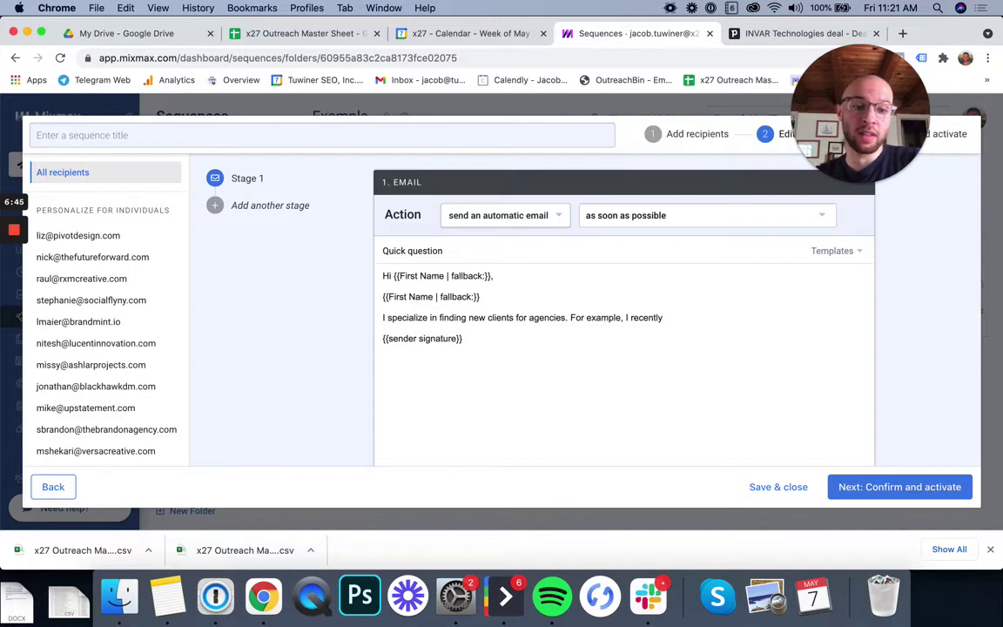
text( Fueled,)
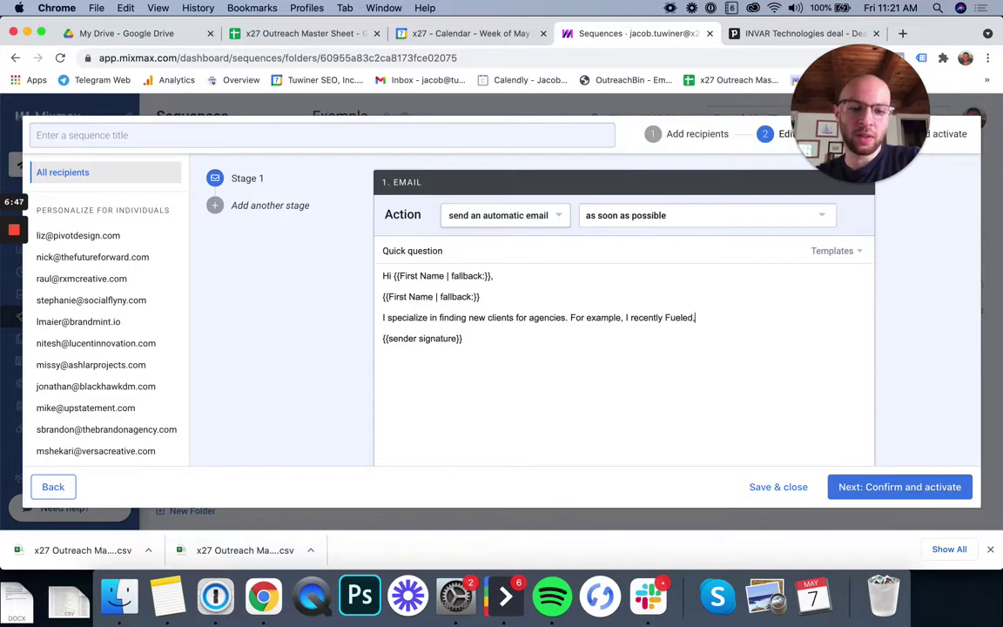
text( another agenvcy)
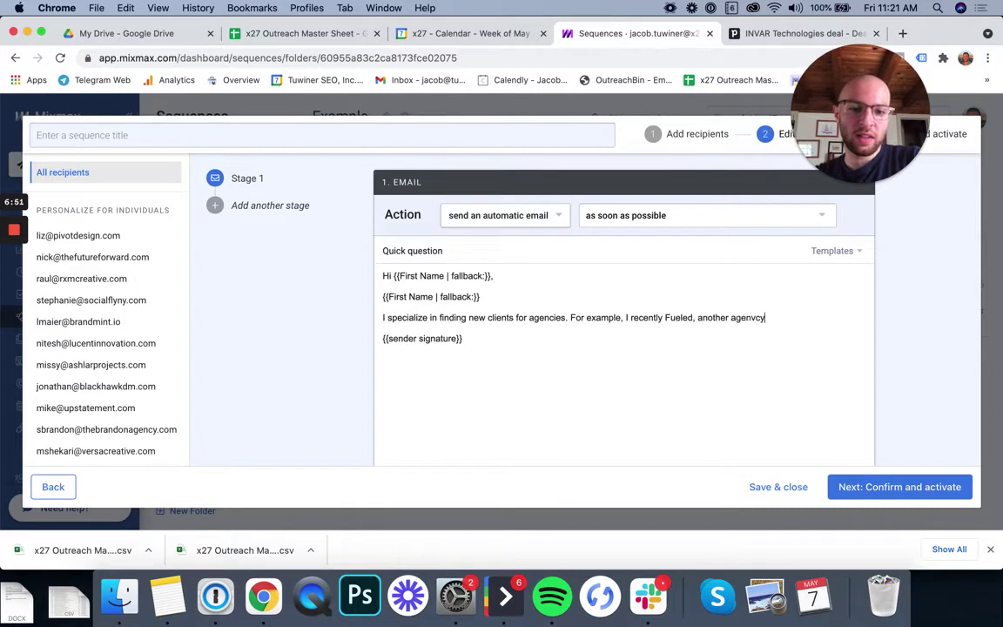
key(BackSpace)
key(BackSpace)
text(cy, o)
key(BackSpace)
text(book meetings with Nike, Adidas, and Dunkin' Donuts)
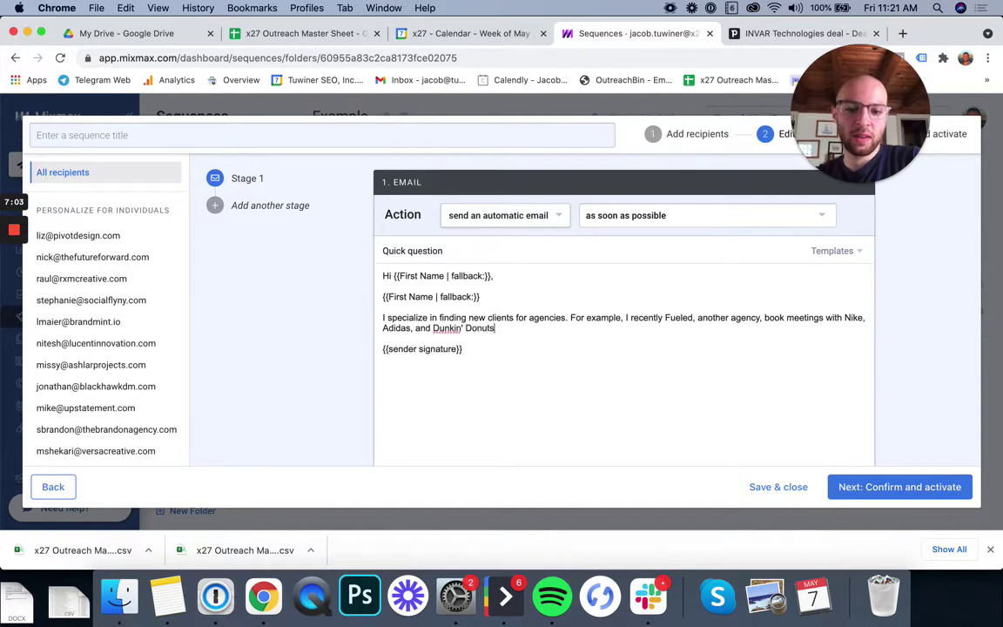
text(.)
key(BackSpace)
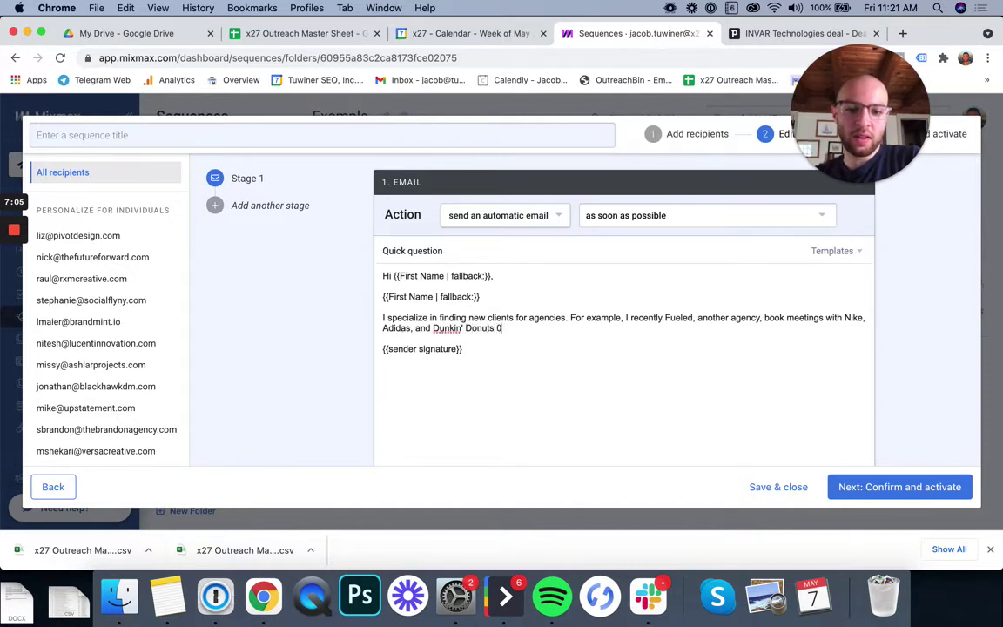
text(a)
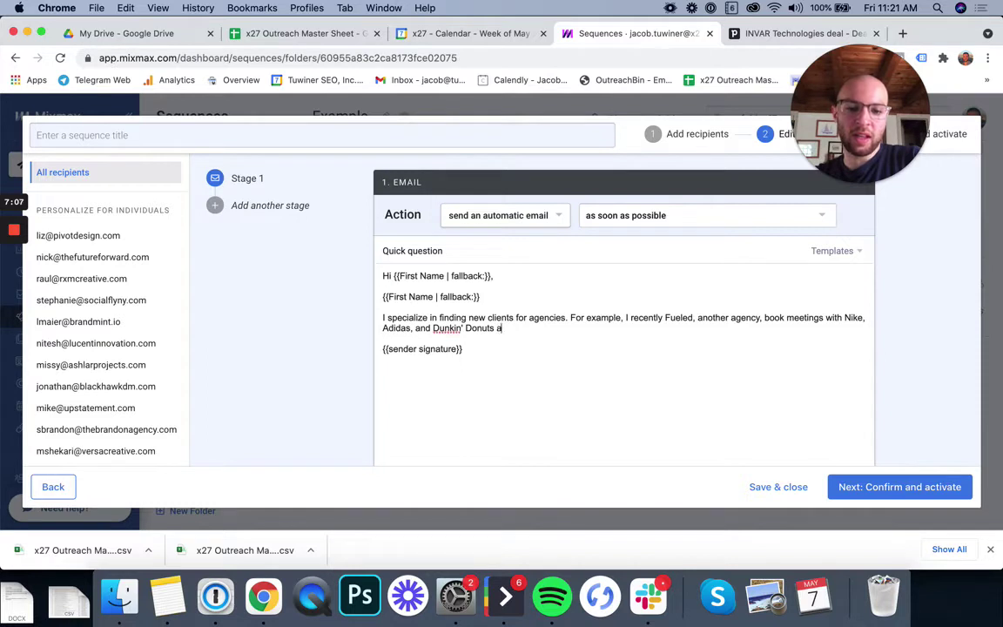
text(nd they closed $2,0)
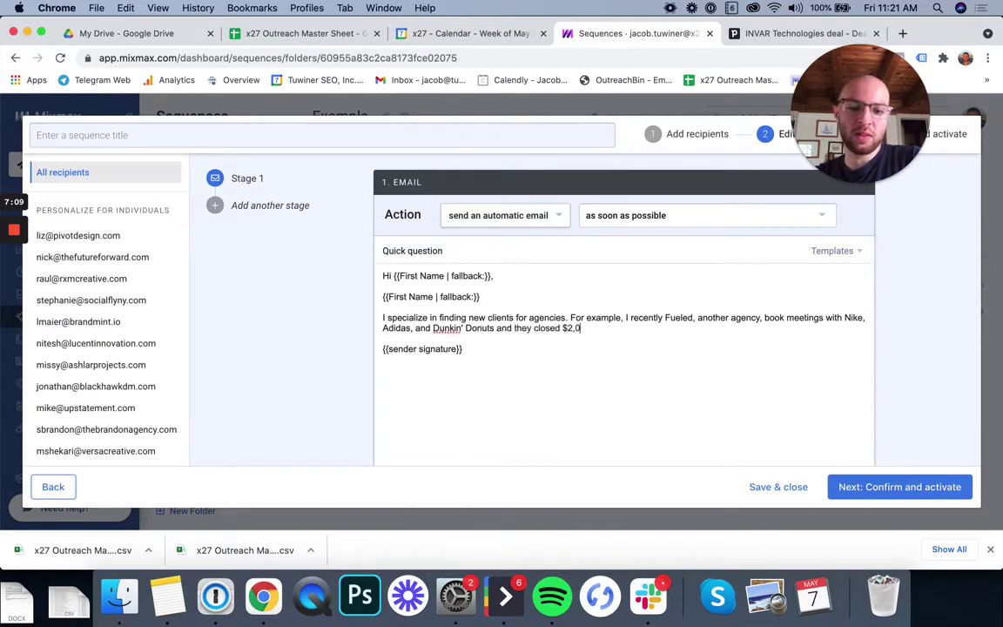
text(00,000 in )
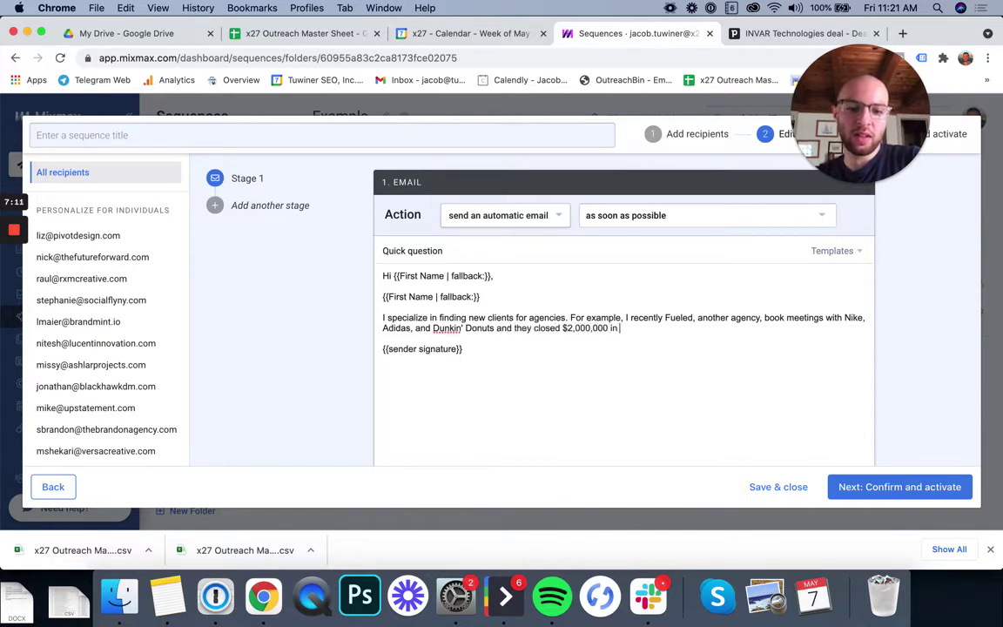
text(about one year)
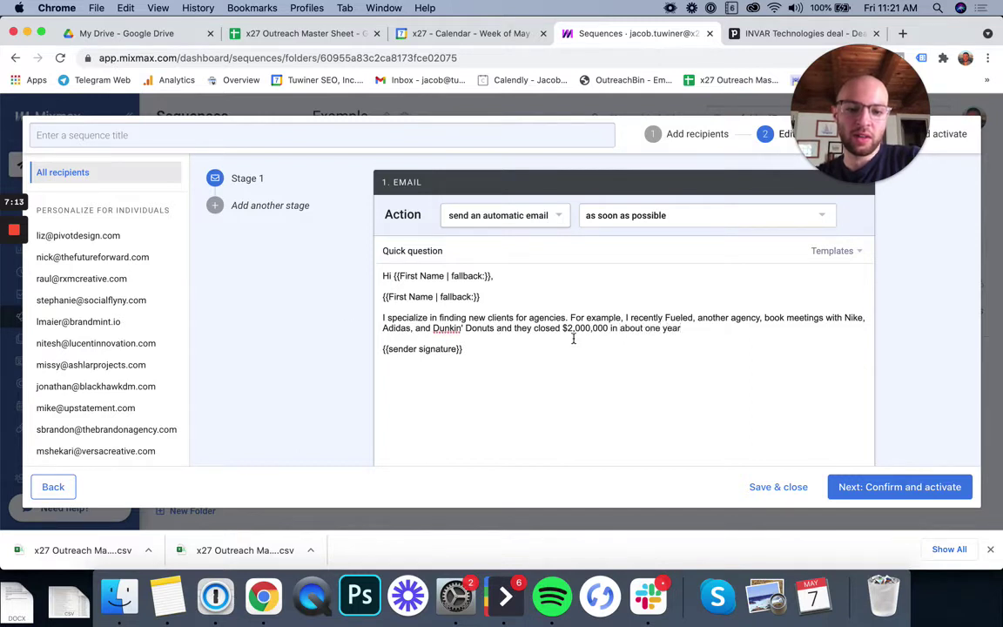
drag(608, 332, 698, 331)
text(within on)
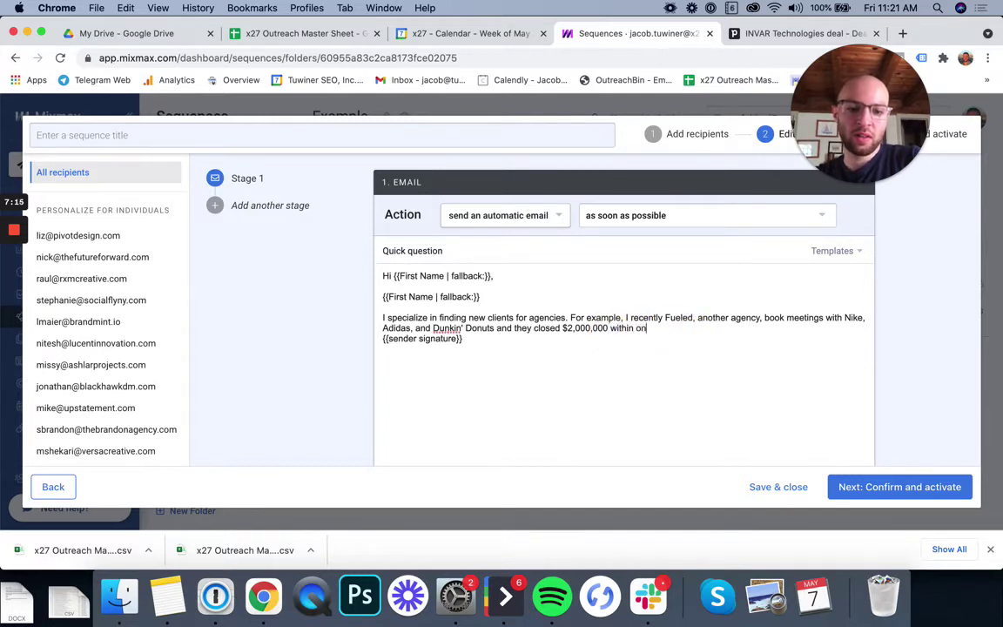
text(e year of working with us.)
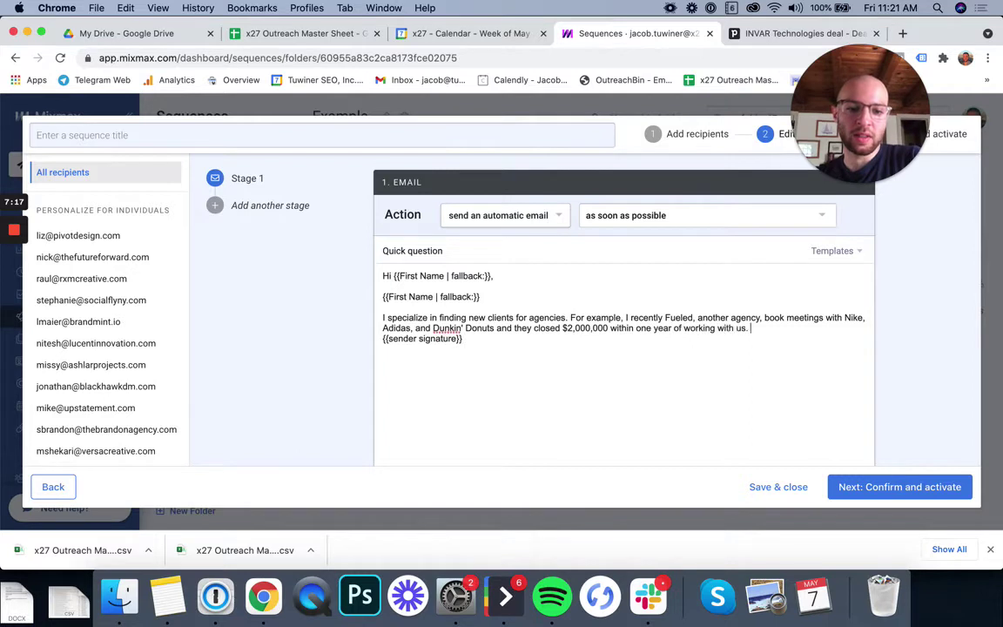
Add 'Can you take on more clients?…', a 'Thanks,' sign-off with sender name, and tidy blank lines
key(Return)
key(Return)
key(Return)
key(Return)
key(Up)
key(Up)
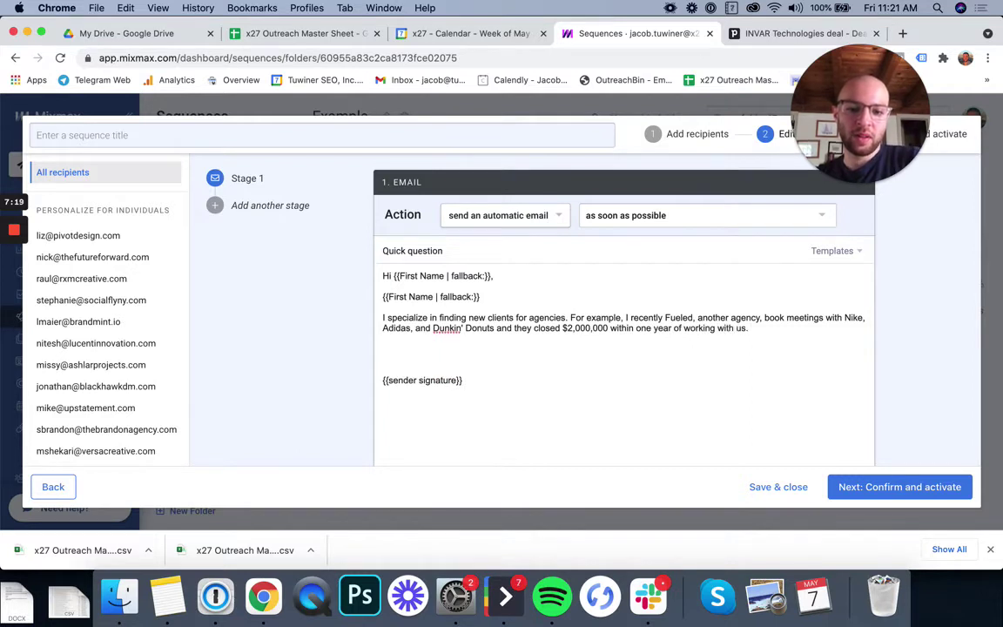
text(Can you take on mor)
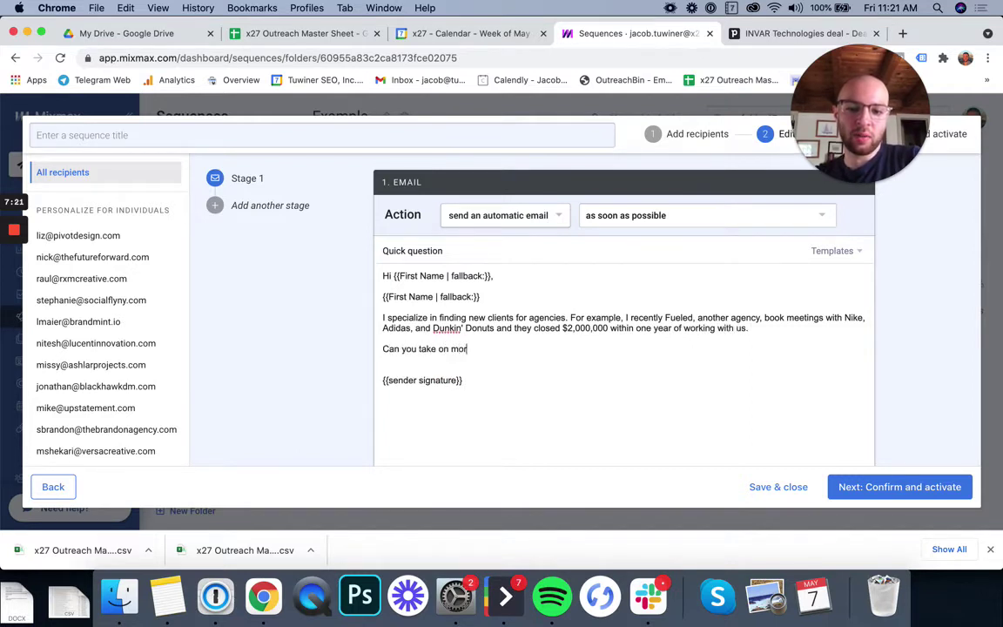
text(e clients? Let me )
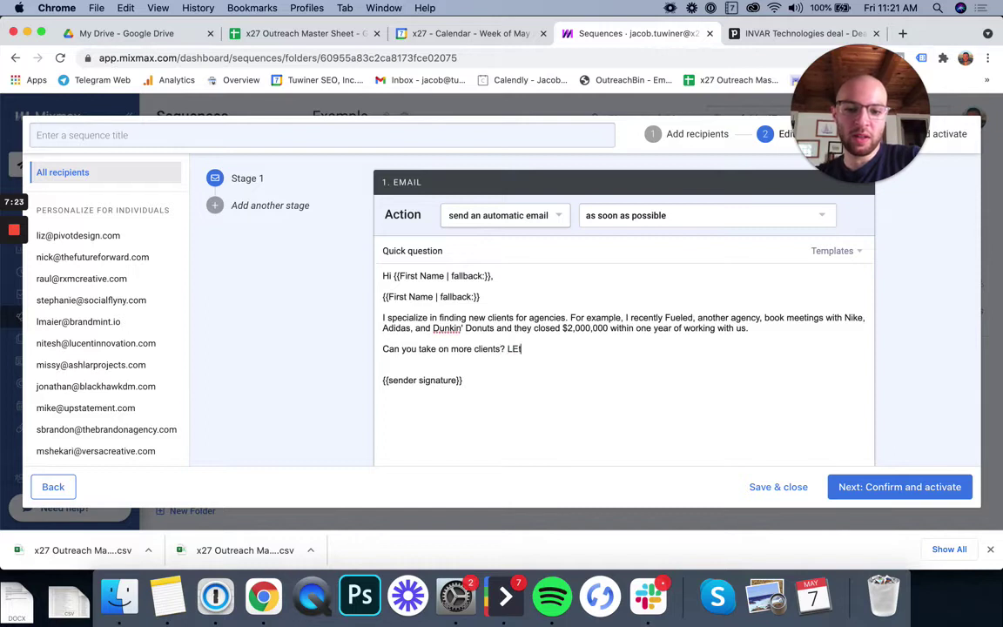
text(know and )
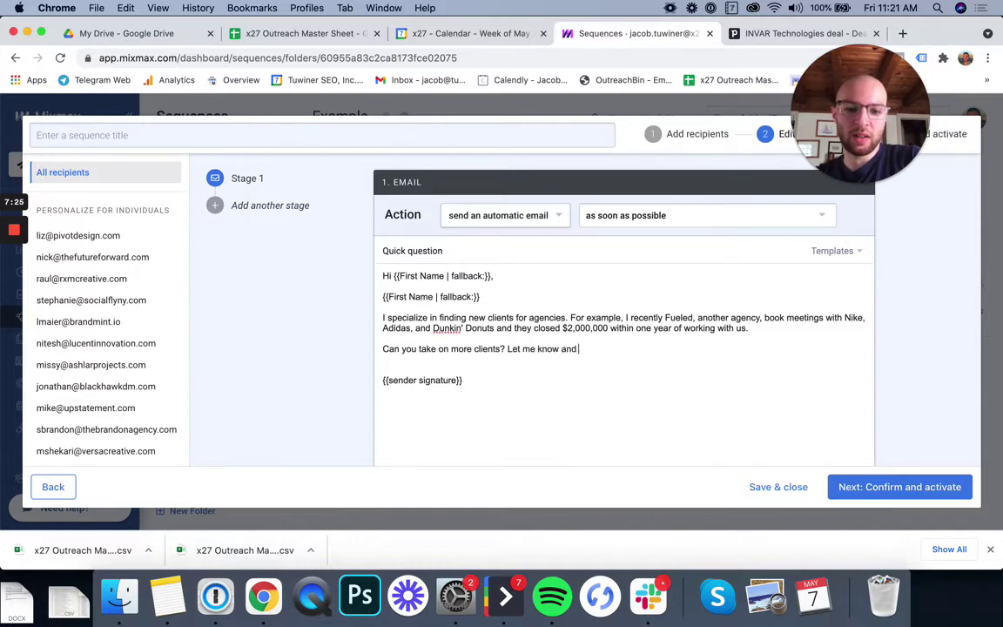
text(I'll send over a few times.)
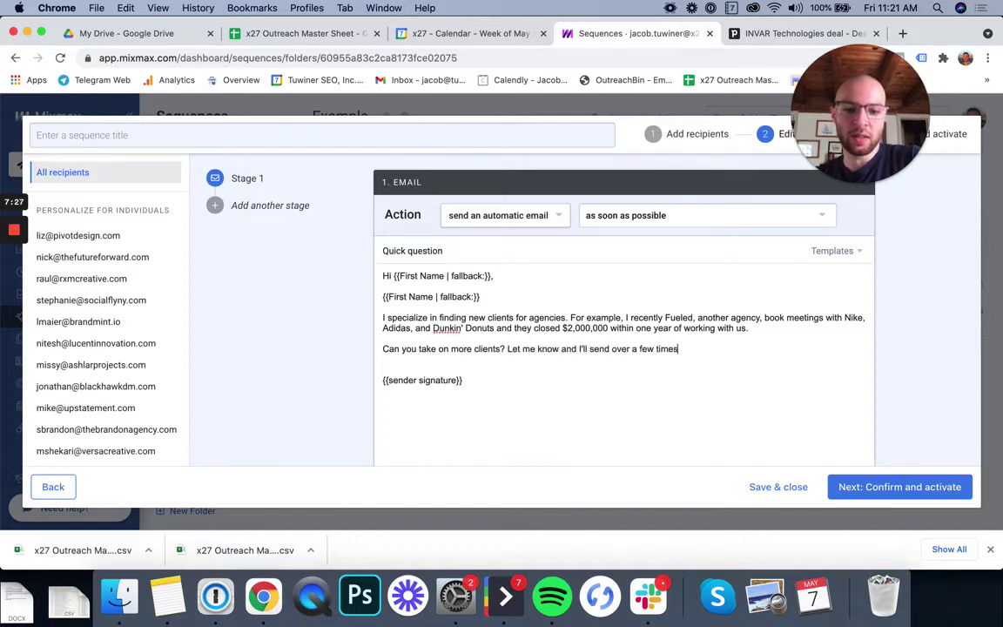
key(Return)
text(Thanks,)
key(shift+Return)
text(Jacob)
click(543, 401)
key(BackSpace)
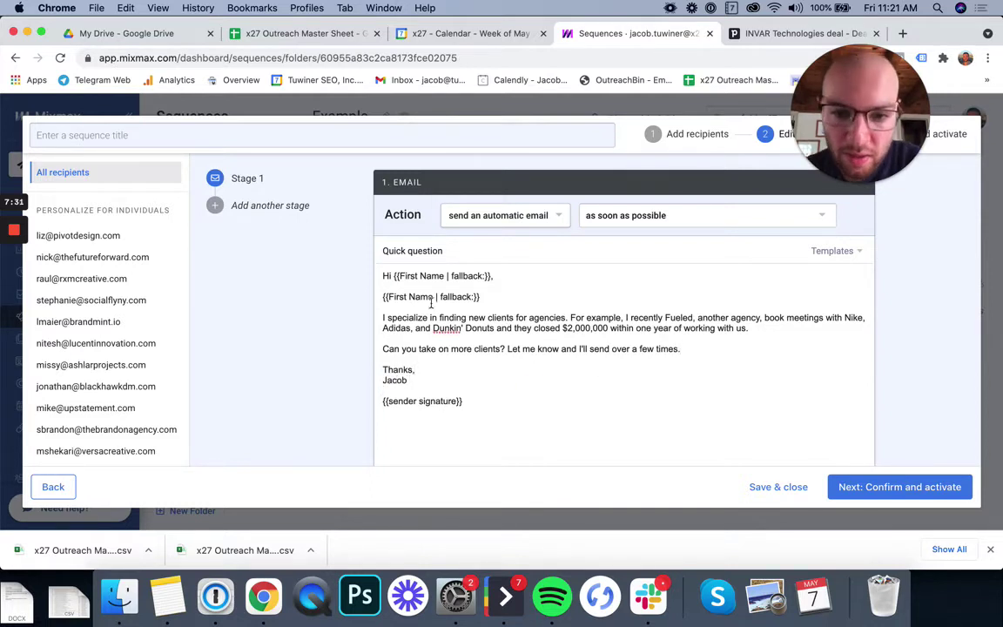
right_click(446, 329)
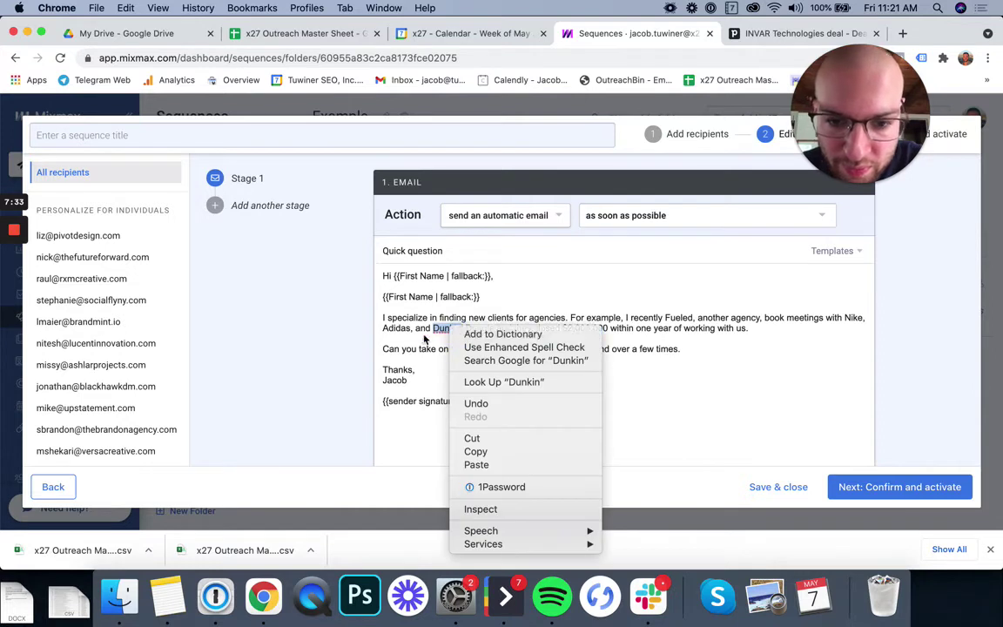
key(Escape)
click(443, 338)
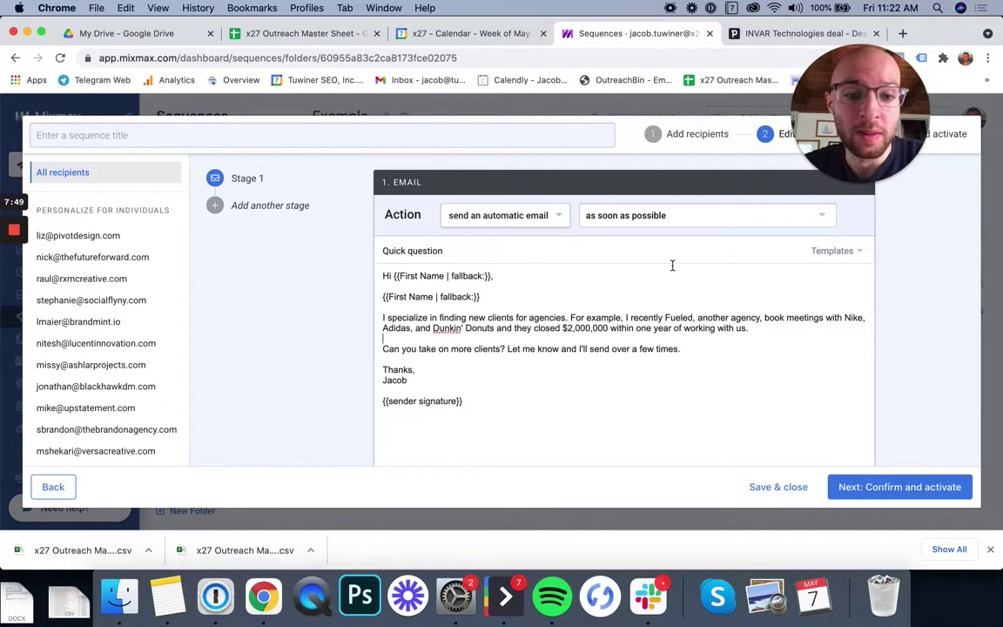
Try a 1pm–2pm send window, revert to 'as soon as possible', and add a second stage
click(645, 219)
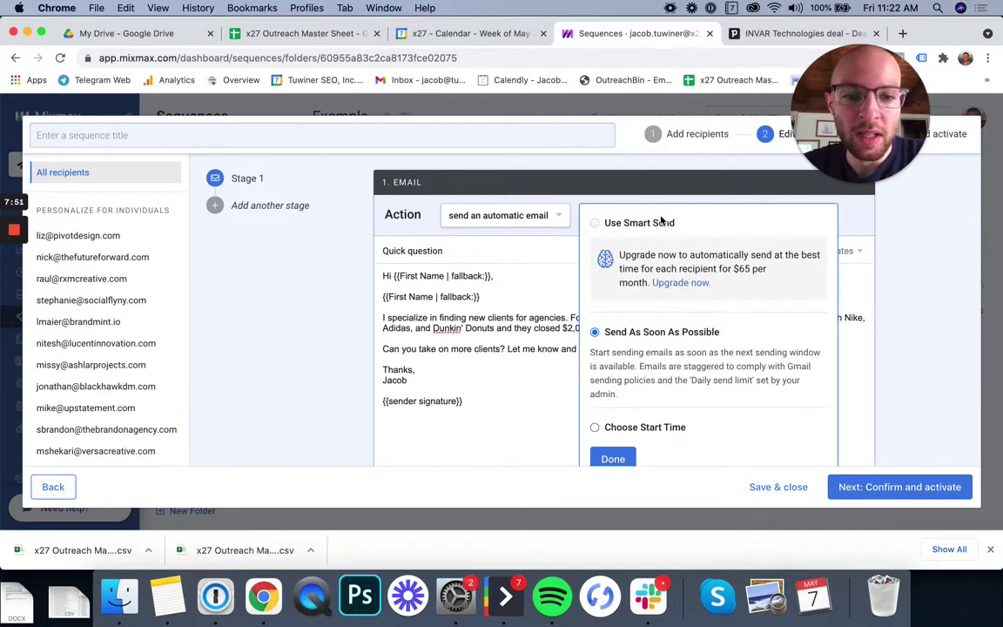
click(524, 297)
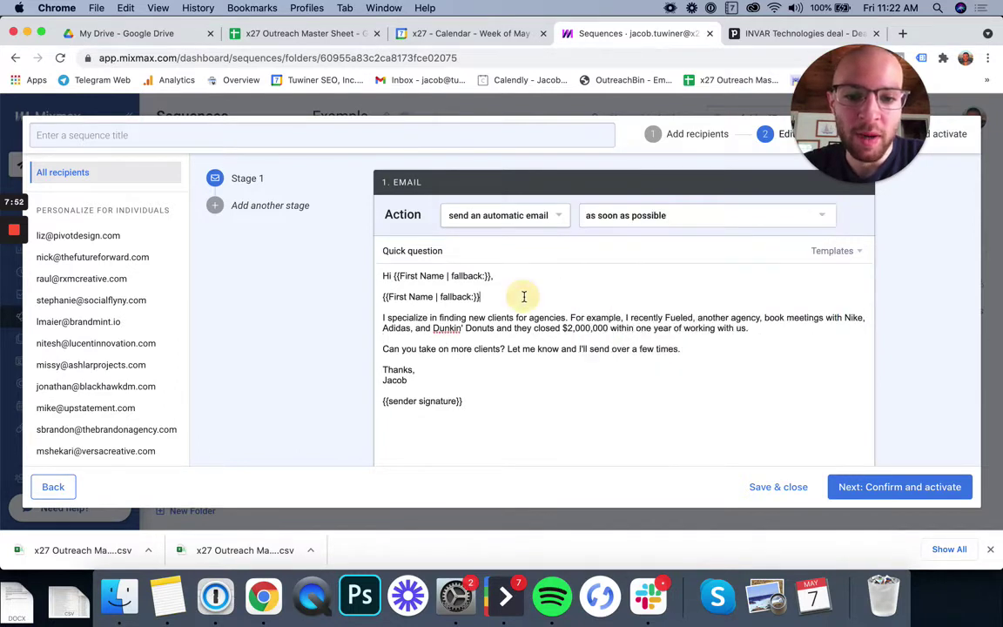
click(683, 218)
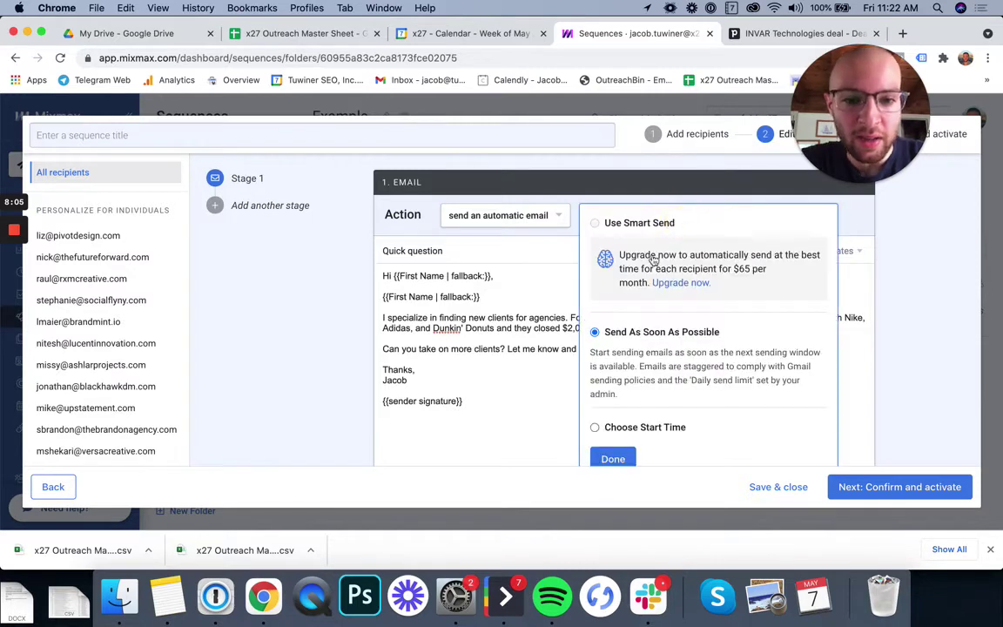
click(630, 429)
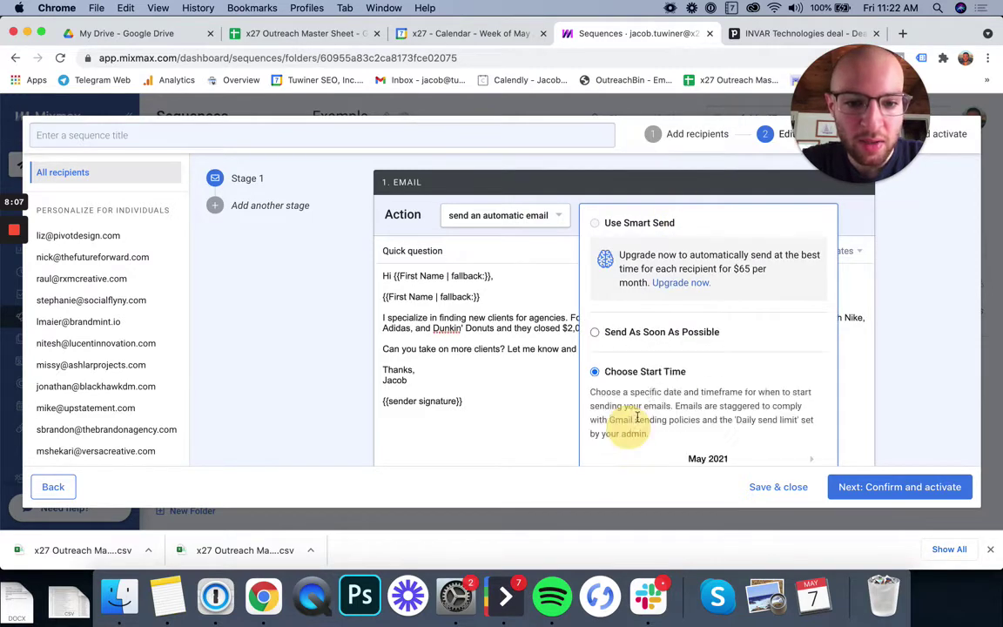
scroll(696, 371, down, 5)
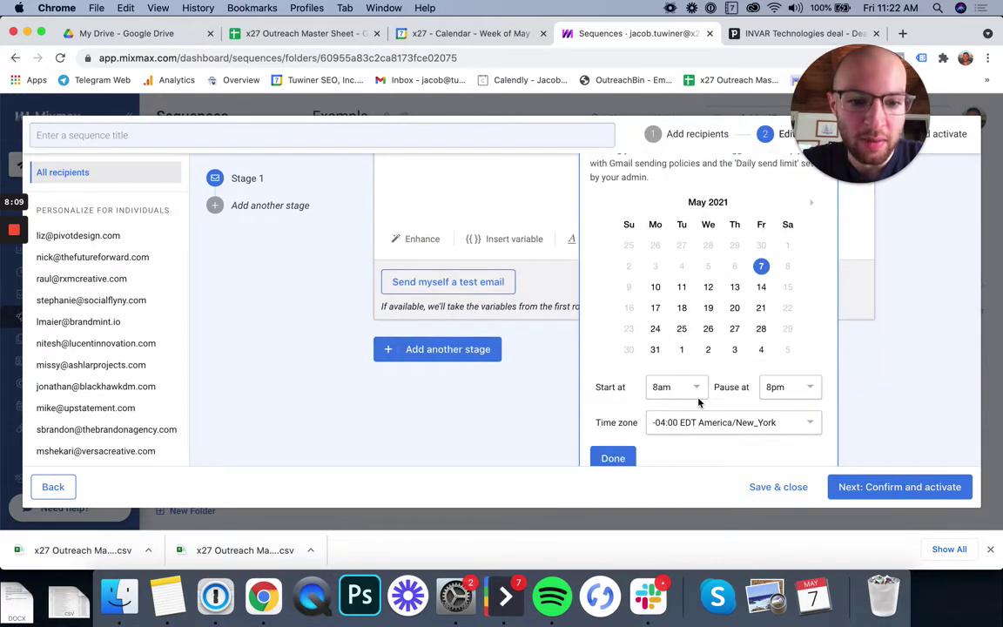
click(680, 388)
click(664, 449)
click(775, 386)
click(777, 311)
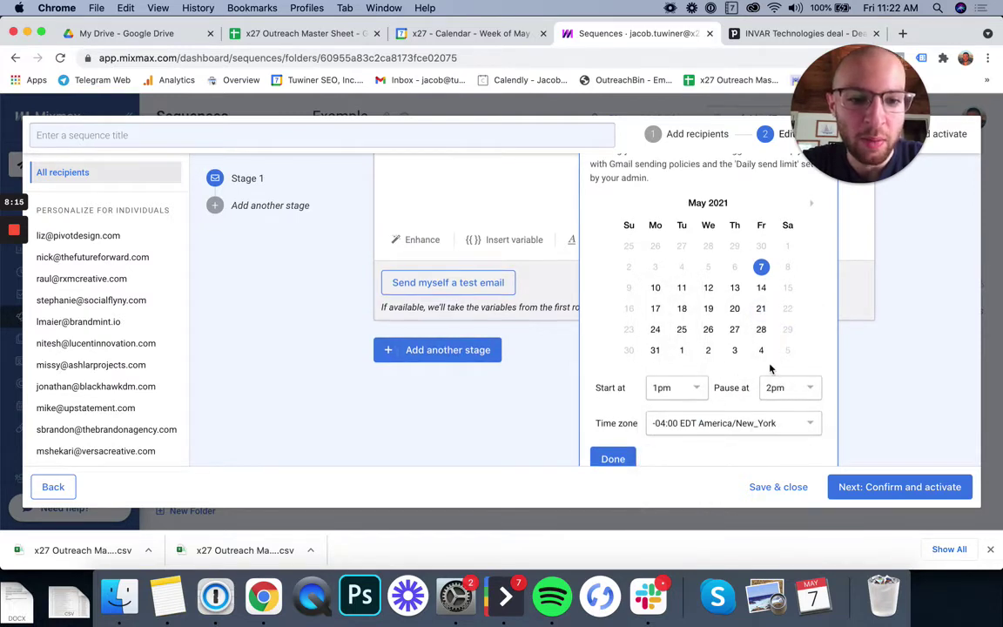
scroll(671, 197, up, 10)
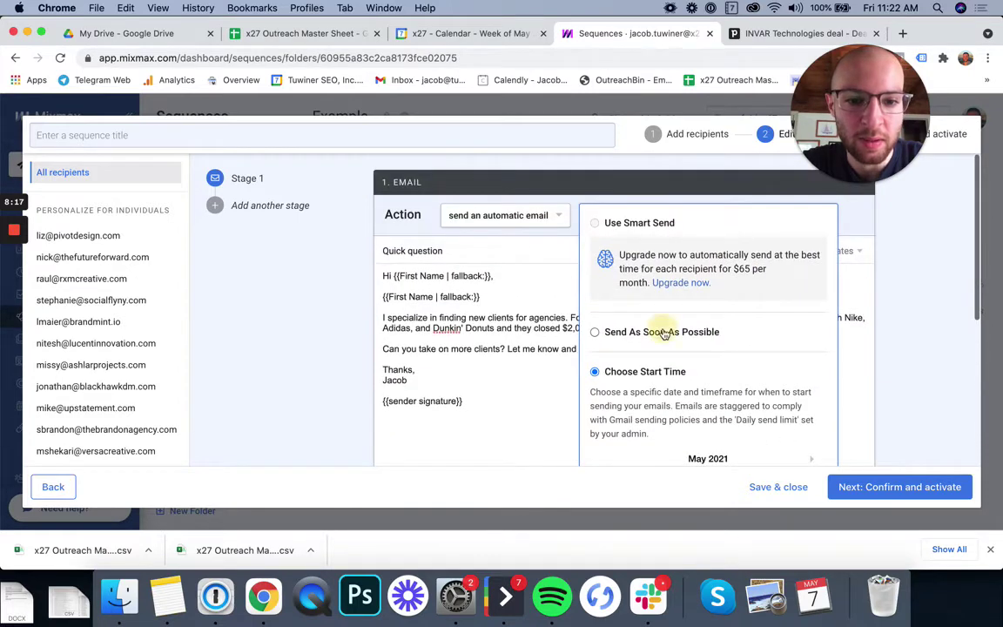
click(662, 332)
scroll(738, 269, down, 3)
scroll(738, 269, down, 2)
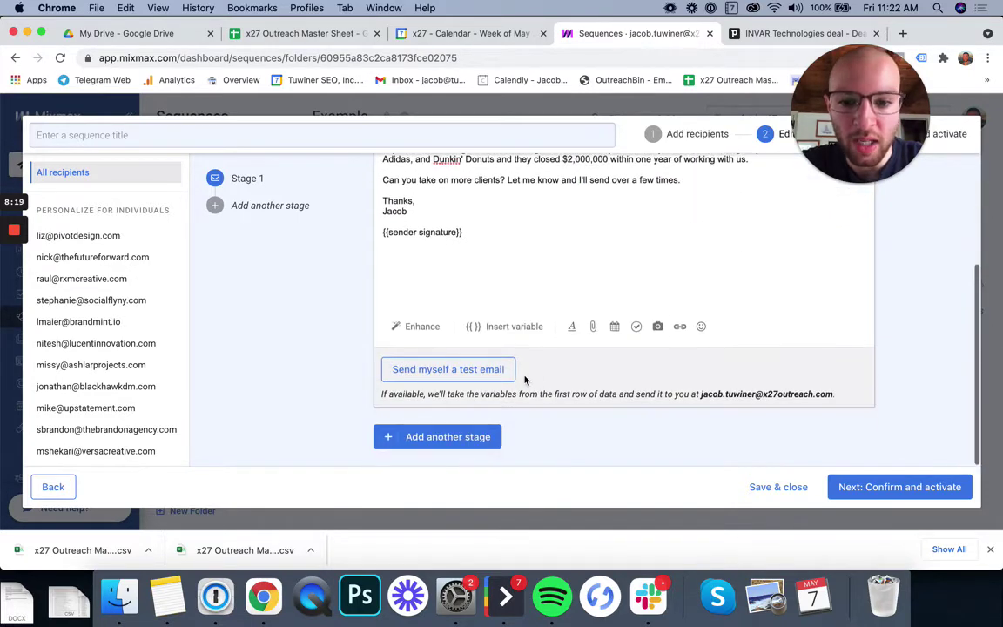
click(466, 437)
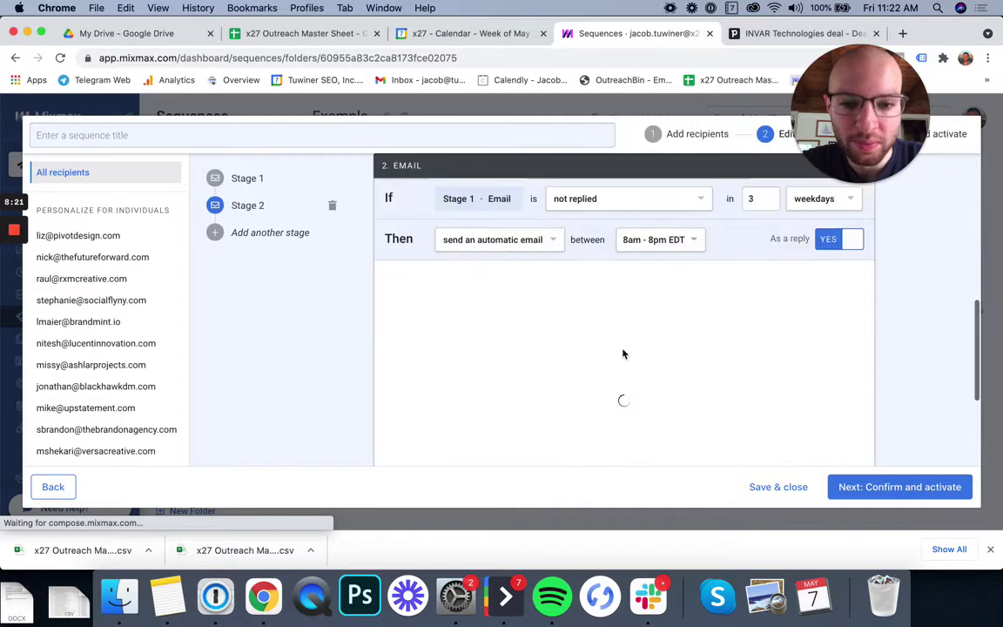
Schedule the first email to start May 11, sending from 1pm and pausing at 2pm
scroll(560, 313, up, 10)
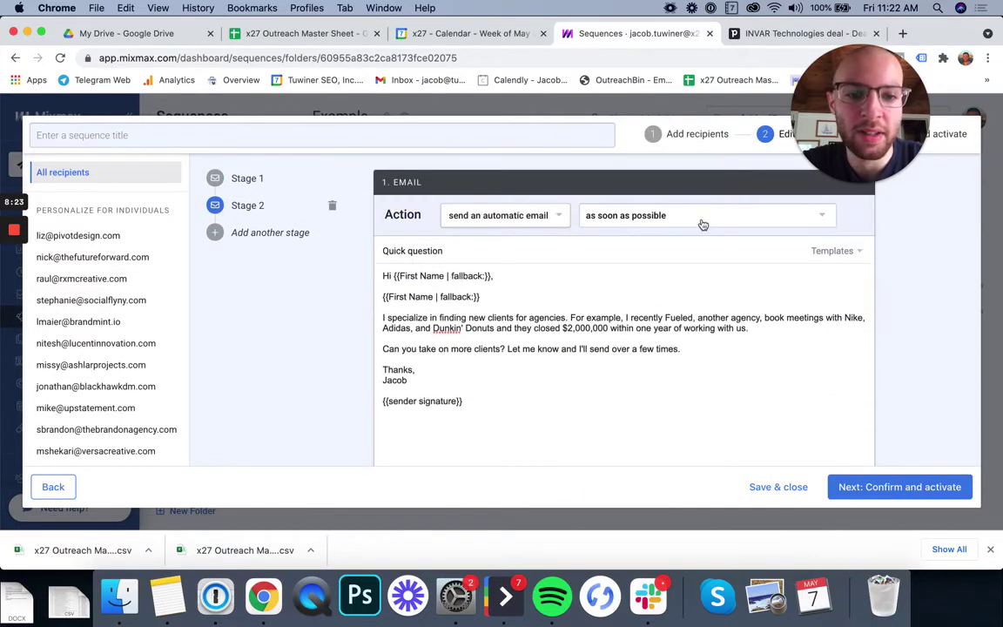
click(701, 224)
scroll(639, 349, down, 1)
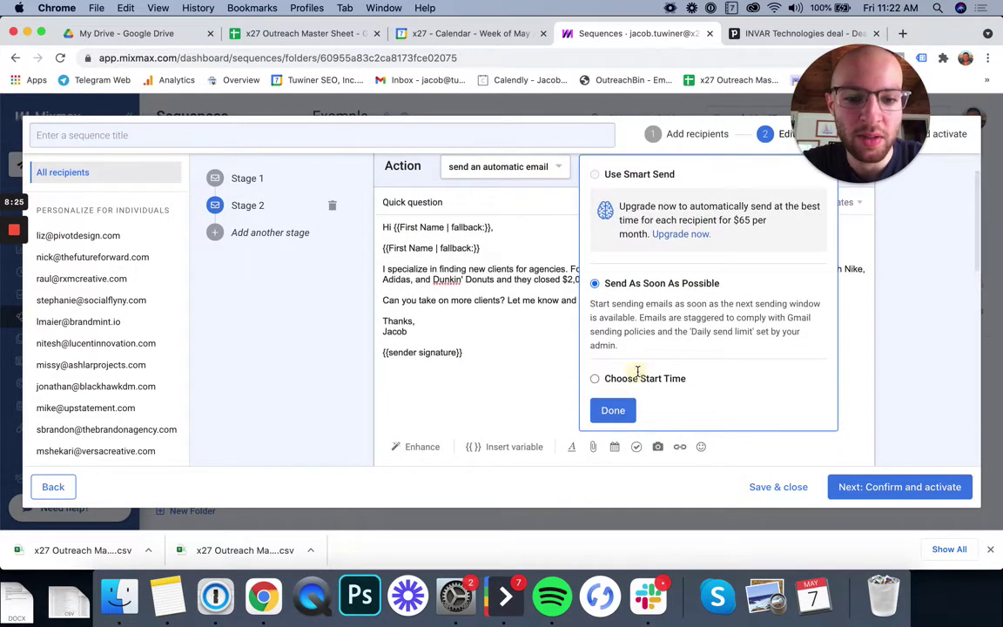
click(642, 377)
scroll(649, 354, down, 5)
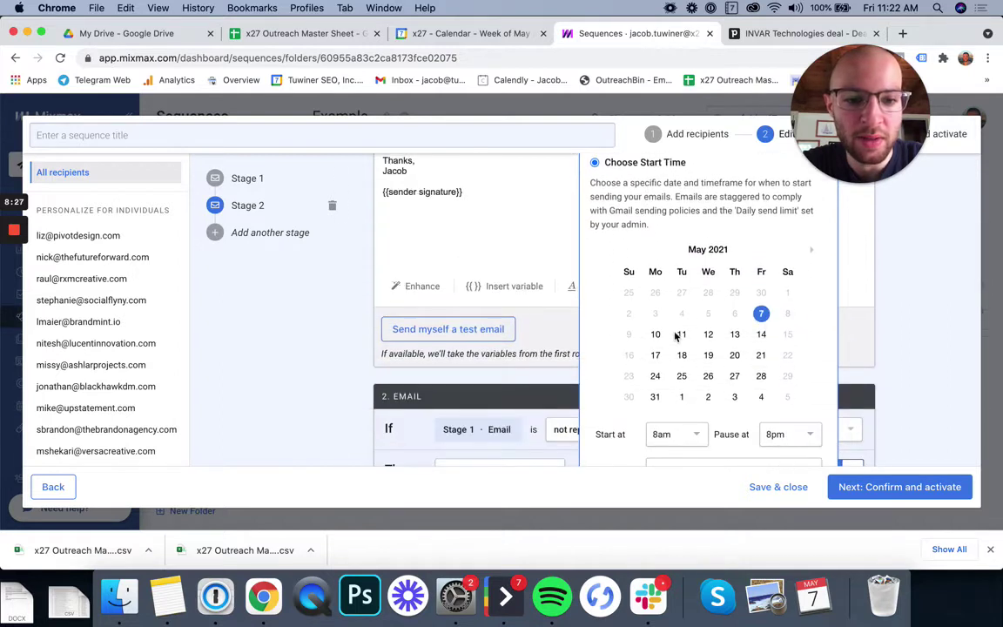
click(682, 335)
scroll(732, 392, down, 3)
click(675, 349)
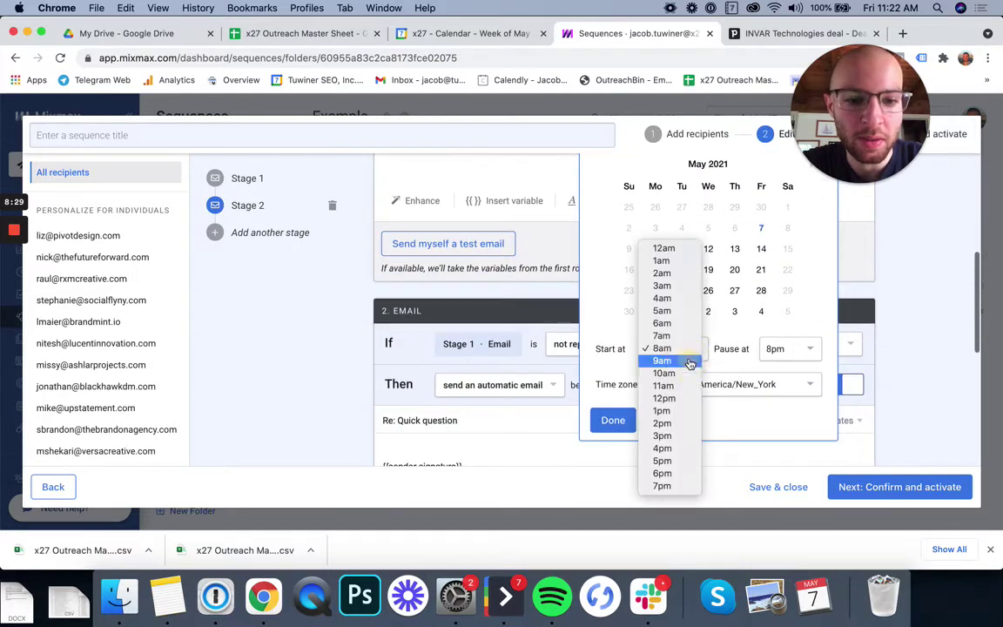
click(679, 415)
click(787, 349)
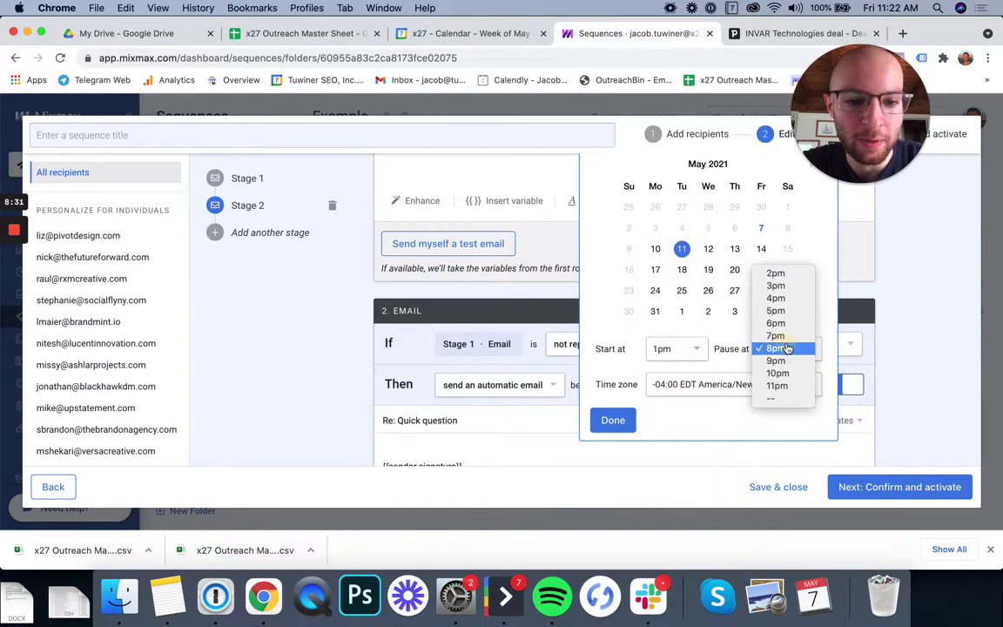
click(775, 274)
Confirm the May 11 window and make the follow-up wait 2 days instead of 3 weekdays
click(613, 419)
scroll(673, 336, down, 4)
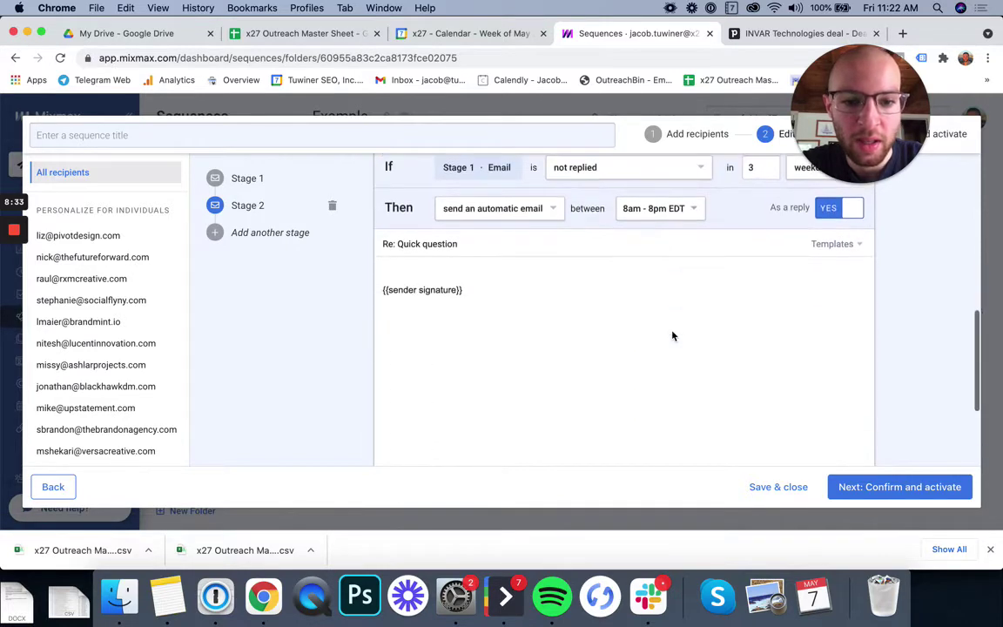
scroll(680, 329, up, 3)
click(770, 285)
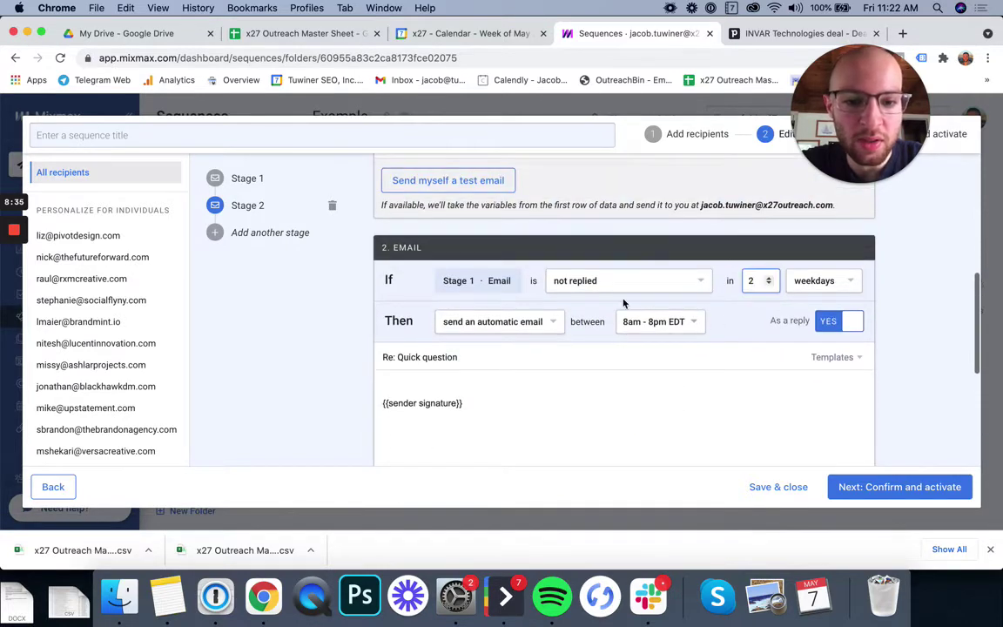
scroll(610, 330, up, 5)
scroll(595, 341, down, 5)
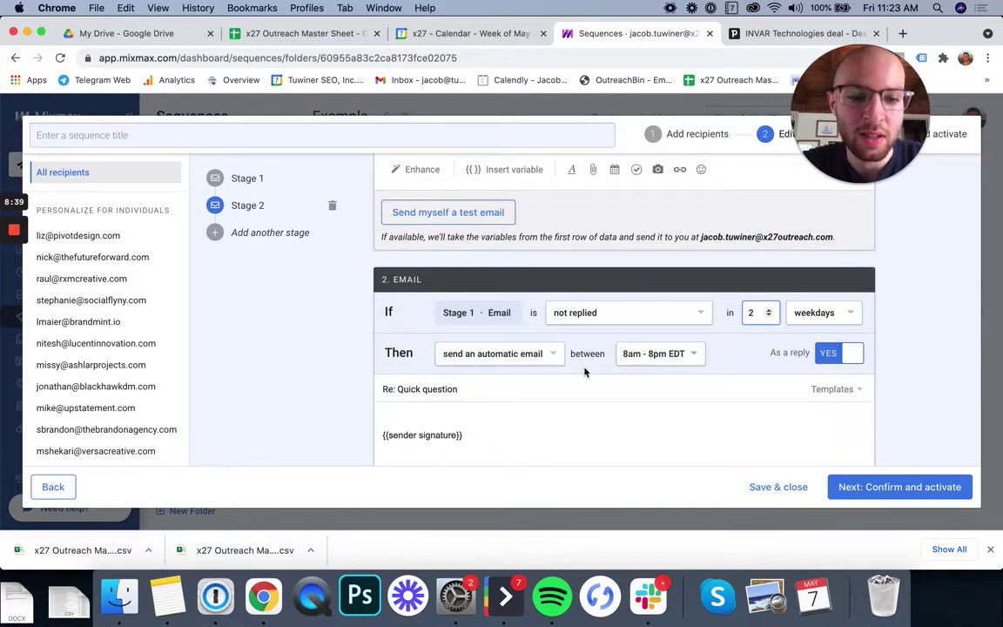
click(818, 313)
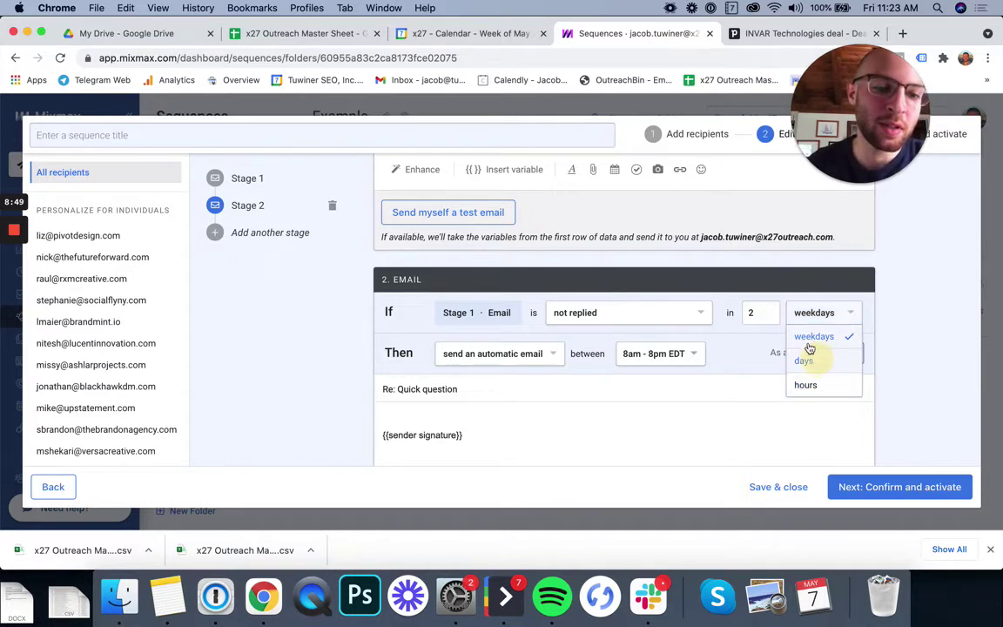
click(804, 359)
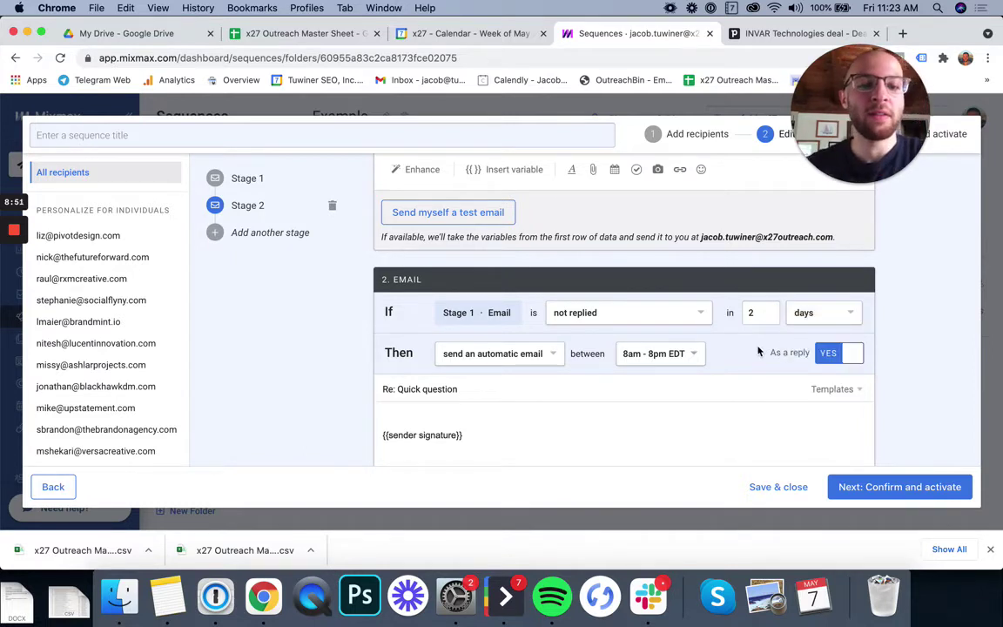
Open the follow-up's 8am–8pm EDT sending timeframe settings
scroll(759, 343, up, 5)
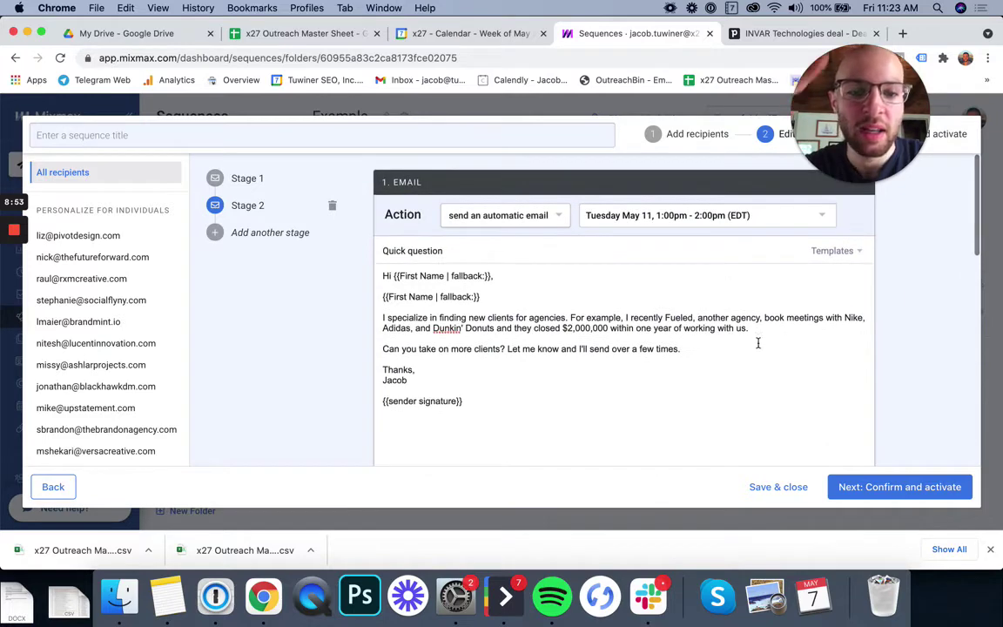
scroll(759, 343, down, 8)
scroll(758, 343, up, 1)
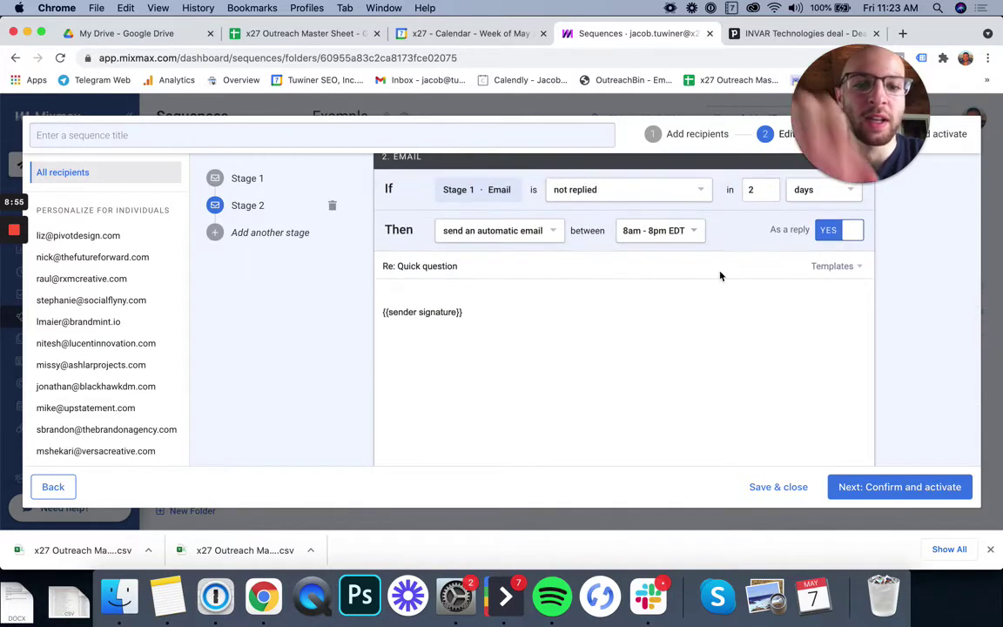
click(662, 230)
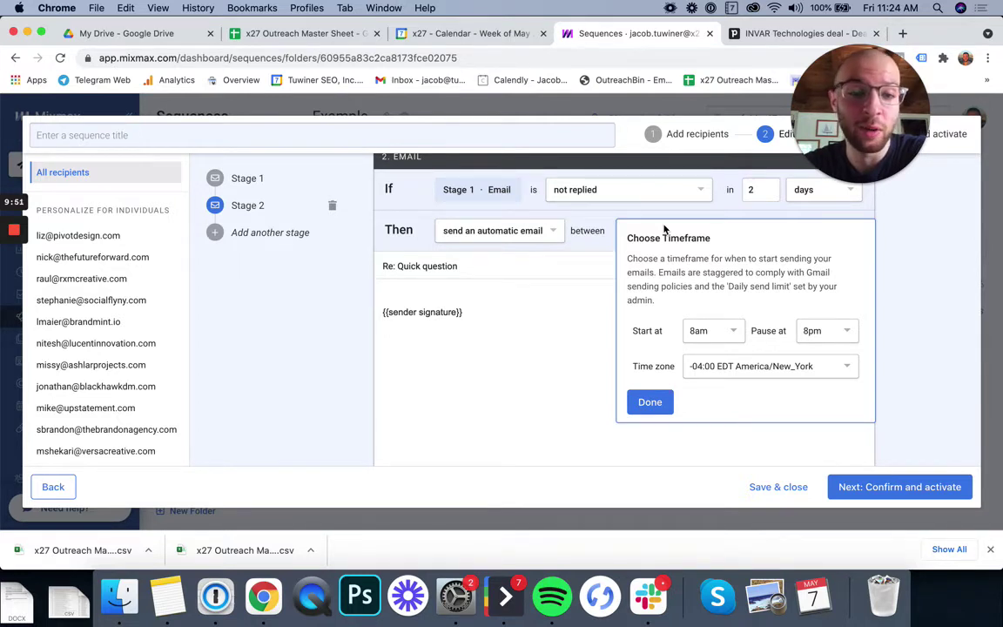
Set the follow-up's sending timeframe to 9am–10am EDT
scroll(682, 346, up, 10)
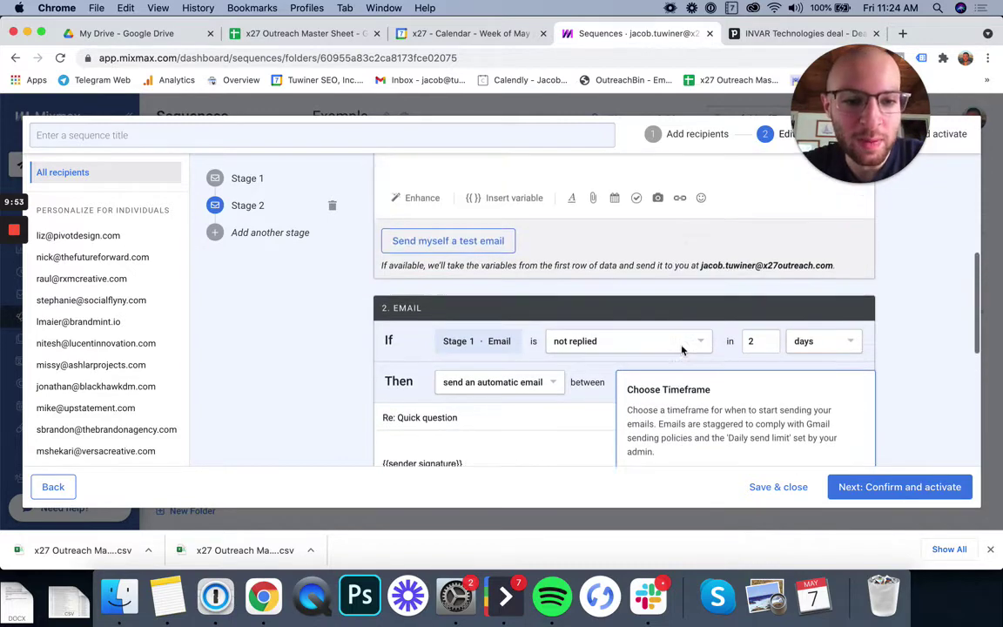
scroll(682, 346, down, 10)
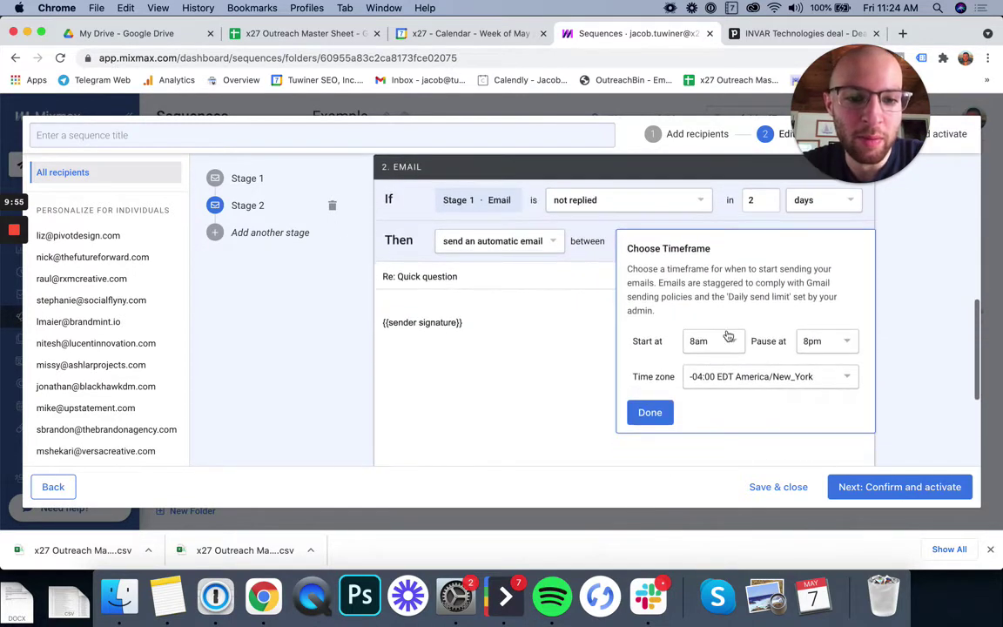
click(725, 343)
click(712, 353)
click(818, 341)
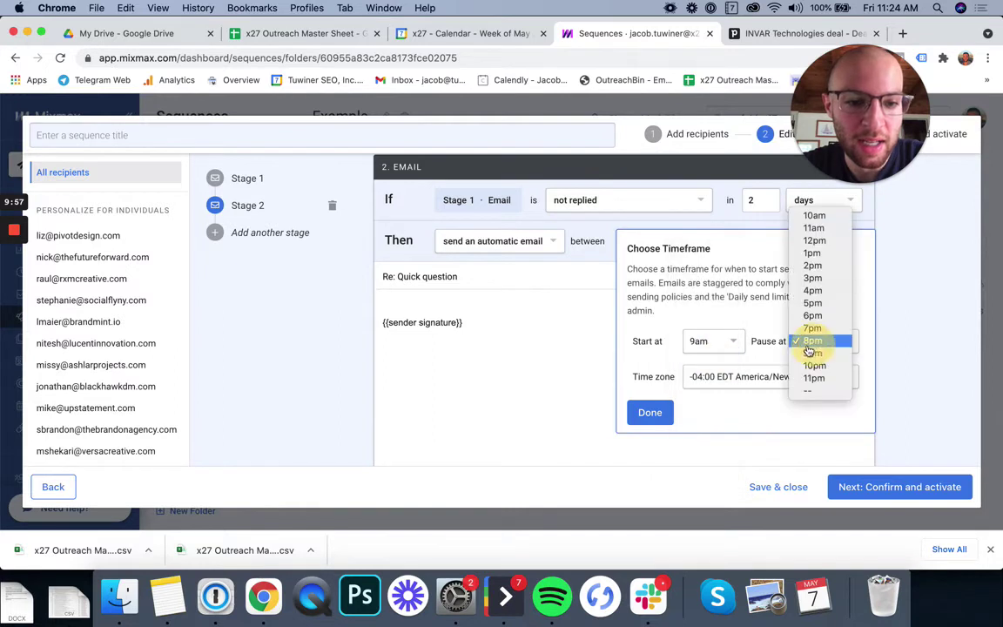
click(812, 229)
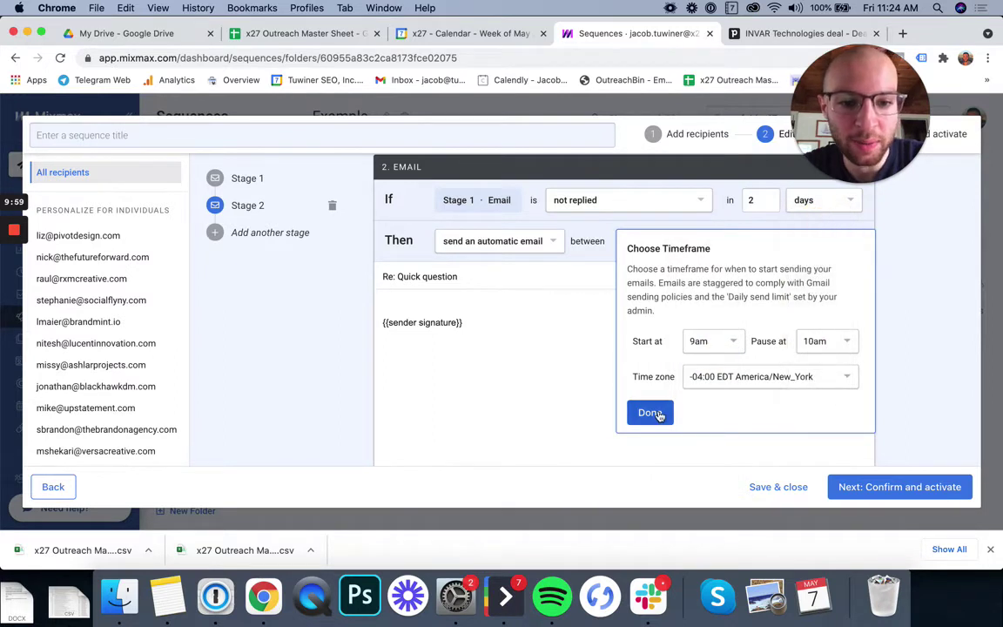
click(650, 412)
Write the follow-up: 'Hi {{First Name}},', 'Following up on this to make sure it wasn't buried.', Thanks and name
click(510, 296)
text(Hi)
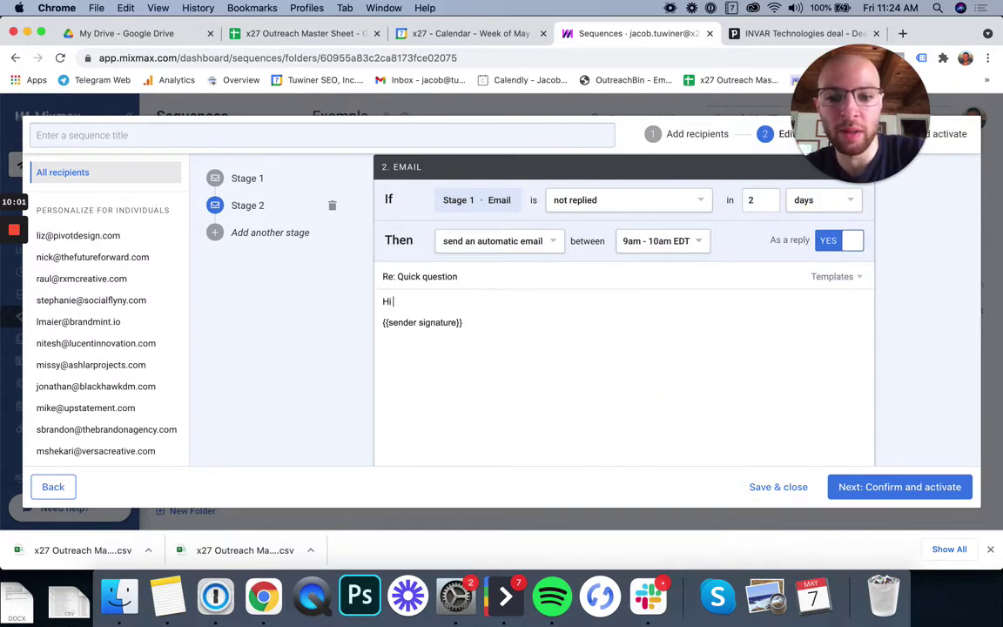
text( {{fi)
key(Return)
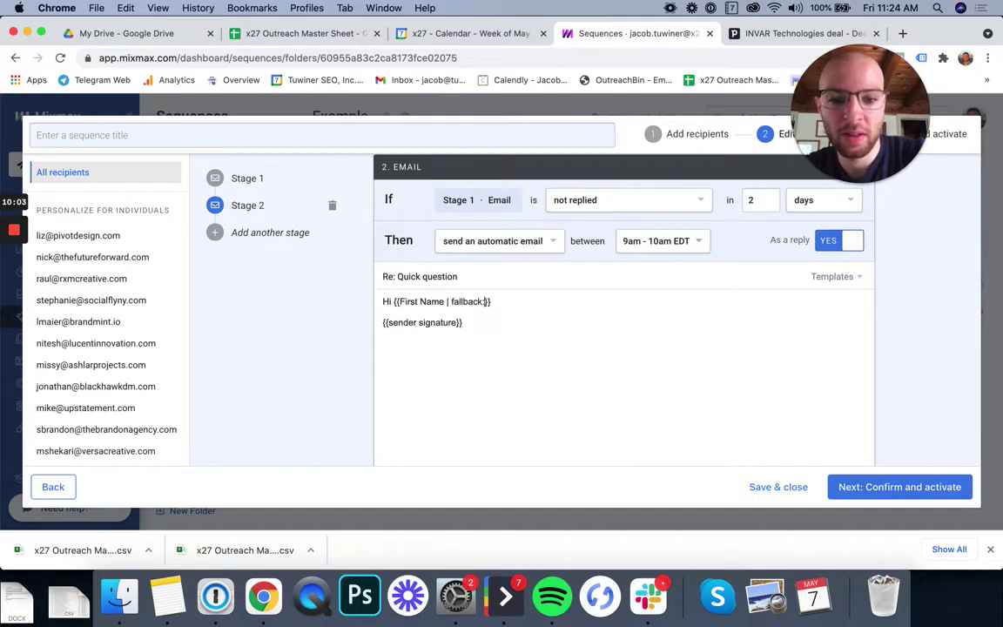
text(,)
key(Return)
text(Following up on this to make sure it wasn't buried.)
key(Return)
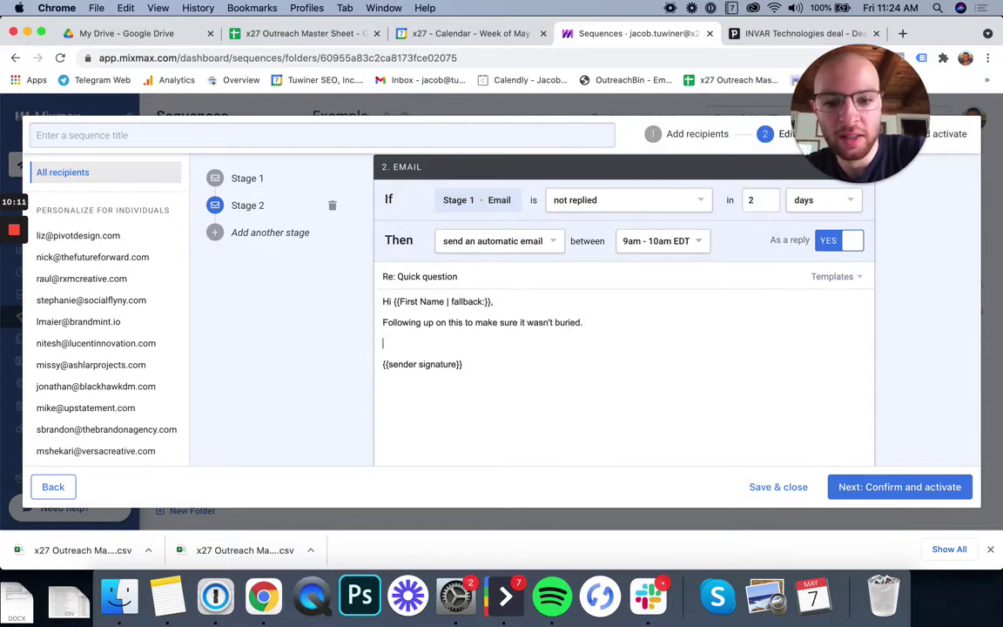
text(Thanks,)
key(Return)
text(Jacob)
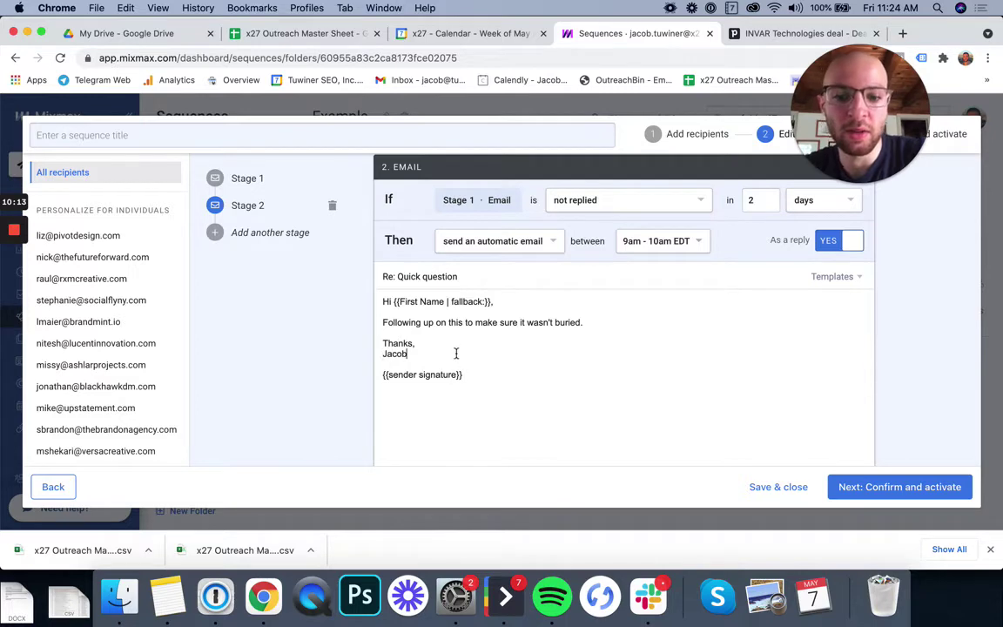
scroll(455, 357, up, 2)
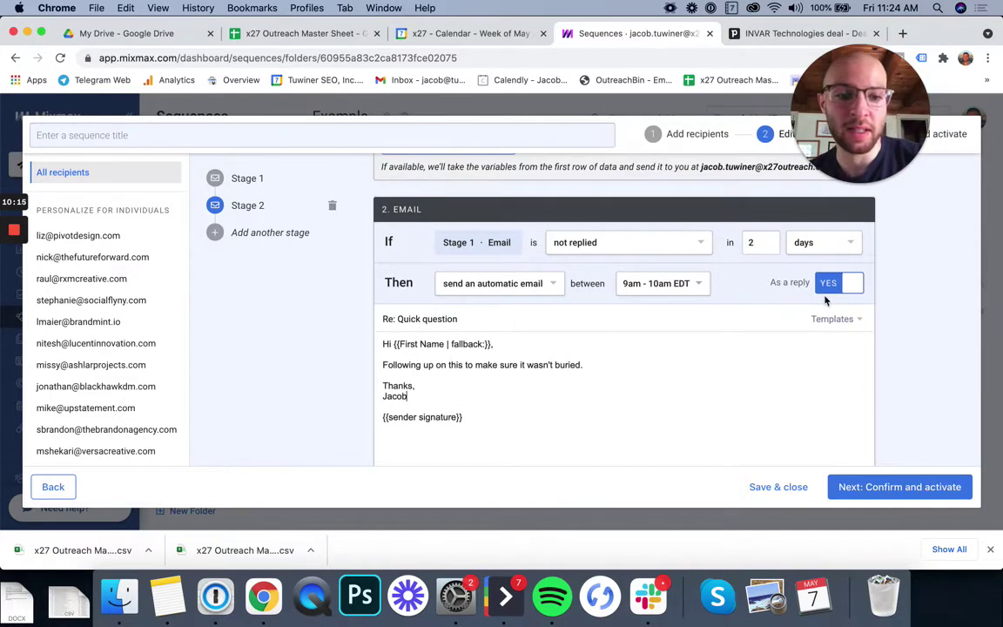
scroll(842, 289, up, 5)
scroll(842, 289, down, 5)
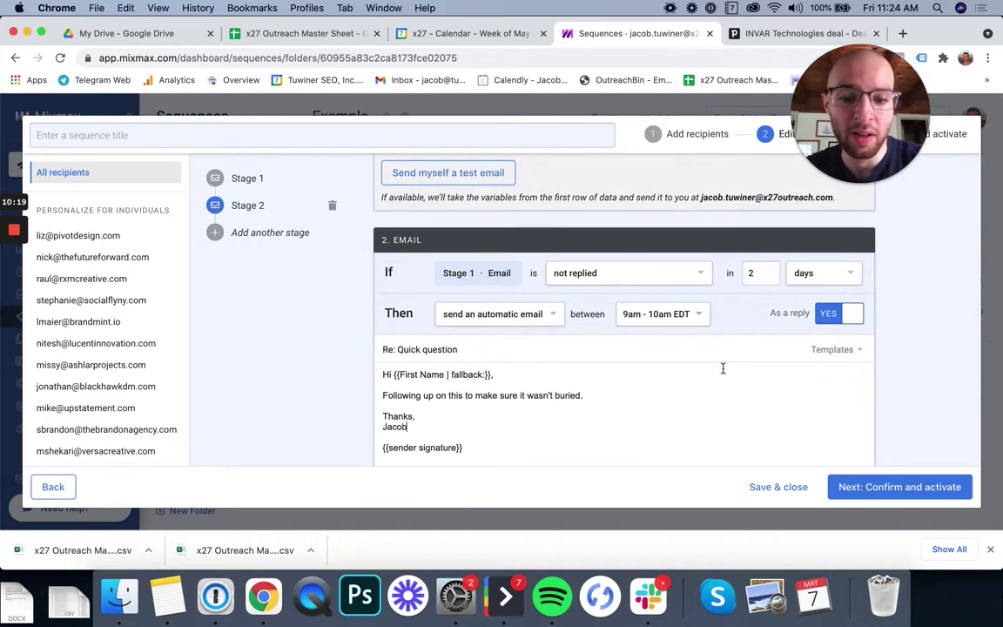
scroll(723, 368, down, 2)
scroll(722, 369, up, 5)
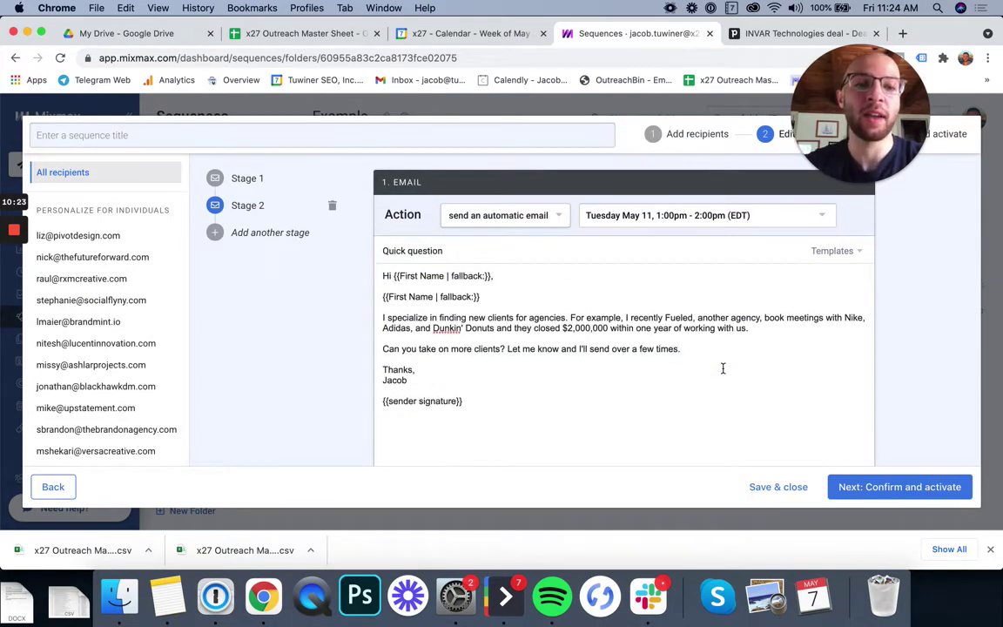
scroll(723, 368, down, 10)
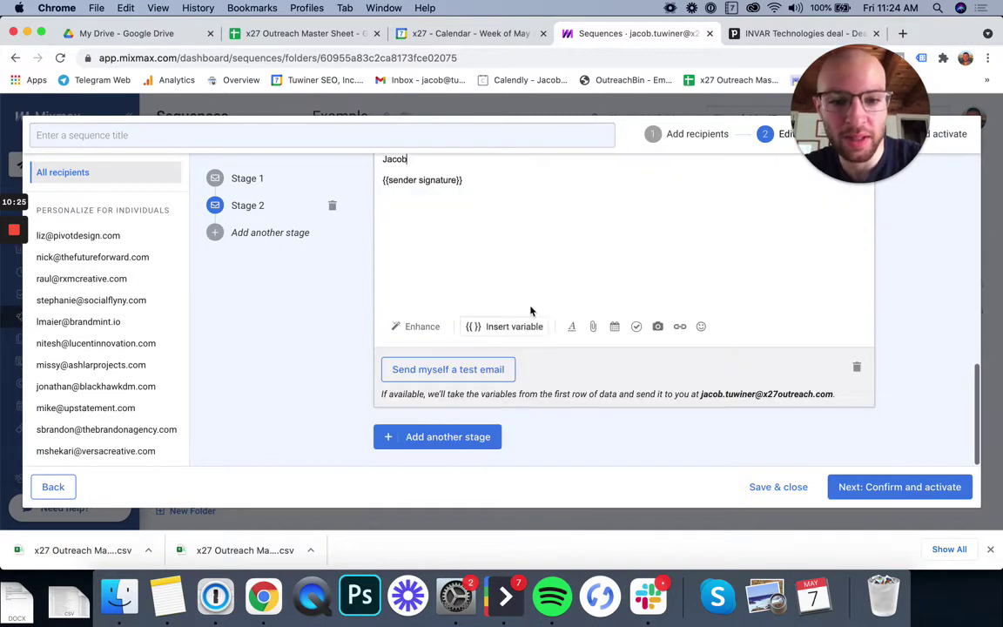
Add a third stage that waits 4 days instead of 3 weekdays
click(431, 435)
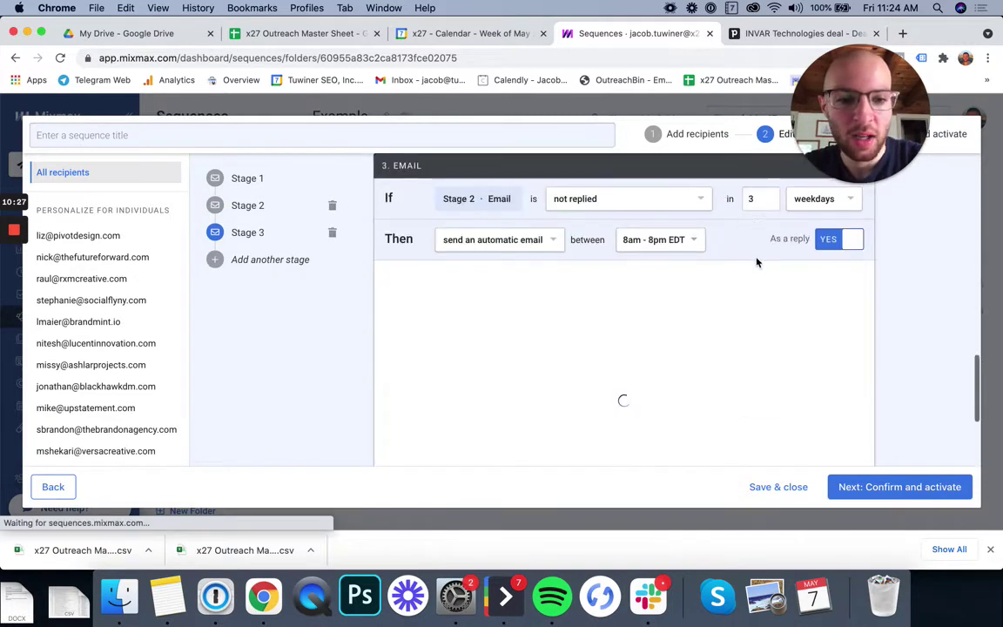
click(771, 202)
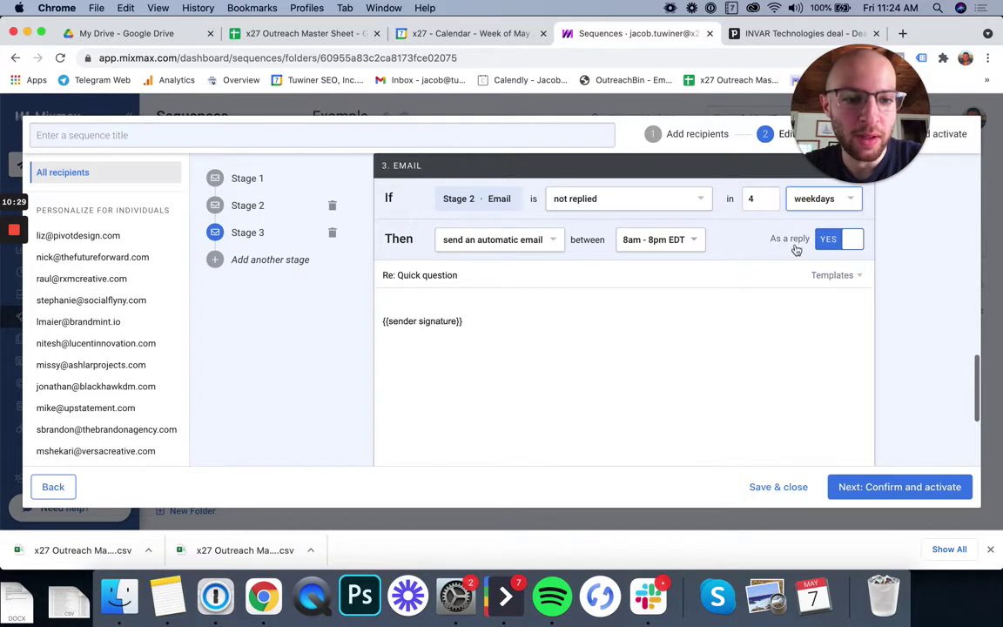
click(815, 198)
click(804, 247)
Greet with 'Hi {{First Name}},' and describe the Dom & Tom win: $1MM in 6 months, Inc 500
click(491, 300)
text(Hi {{n)
key(Return)
text(,)
key(Return)
text(Just)
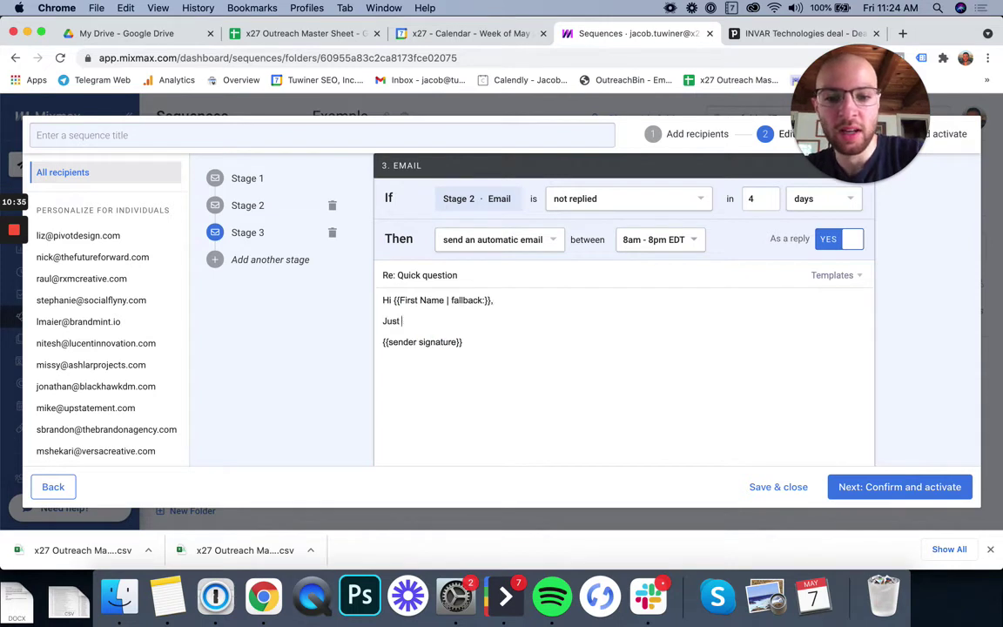
text( aad another win iwth)
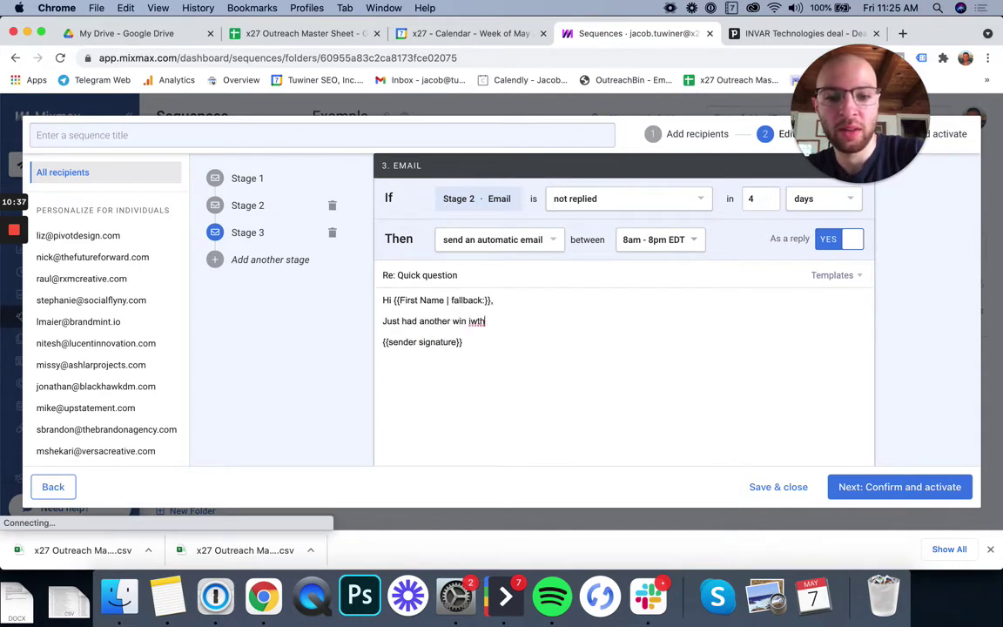
key(BackSpace)
key(BackSpace)
key(BackSpace)
key(BackSpace)
text(with Dom & Tom)
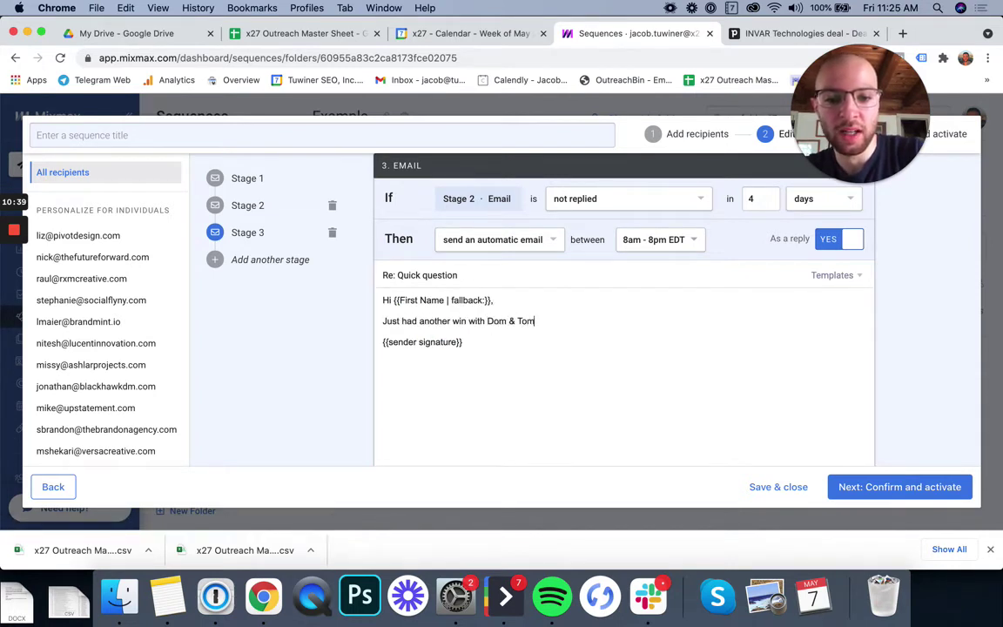
text(, an agency in )
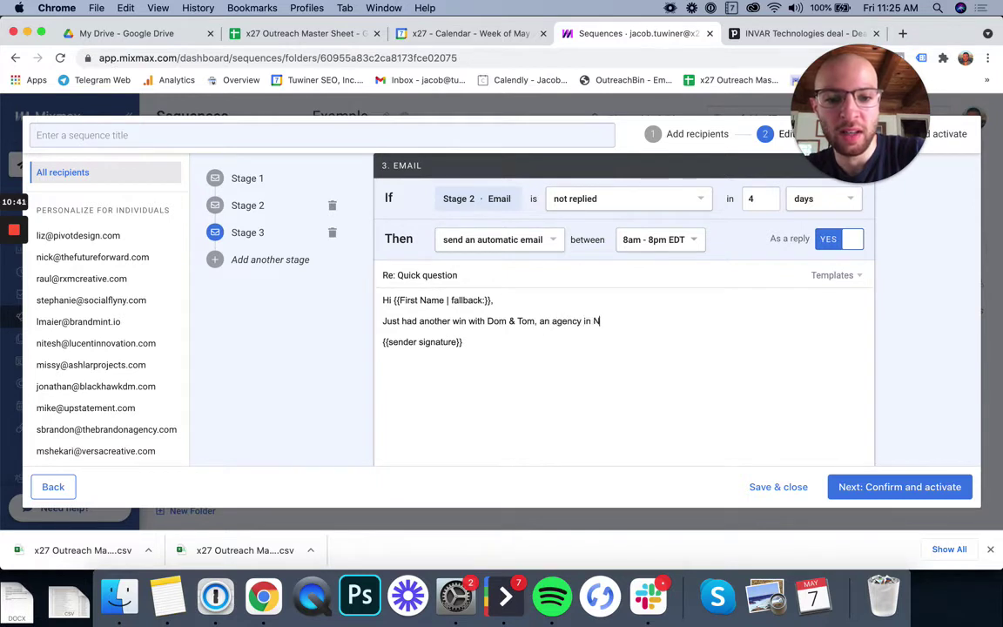
text(NYC<)
key(BackSpace)
text(- we helped them add $1)
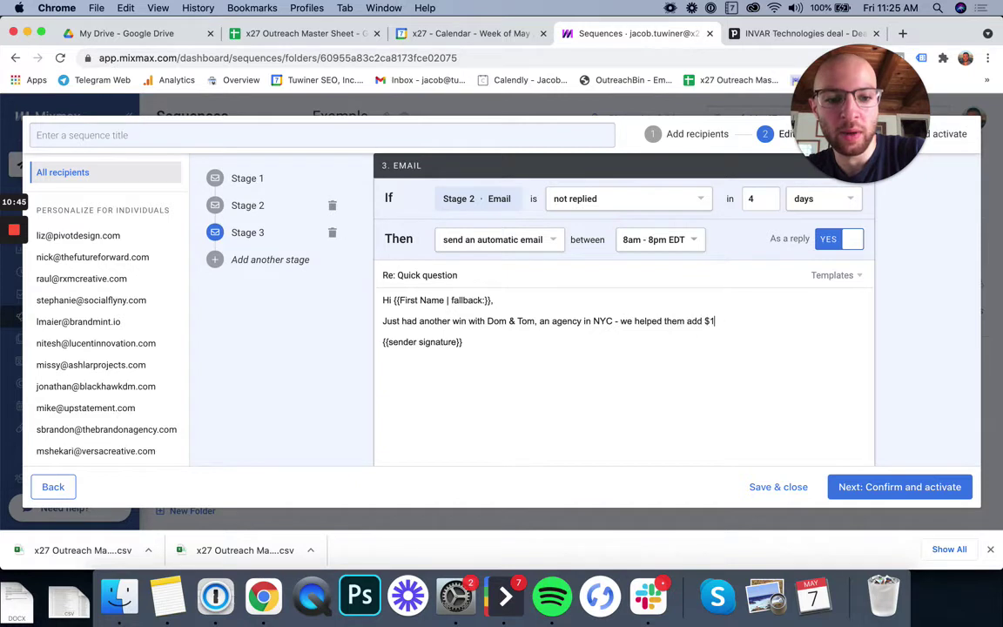
text(MM in closed bus)
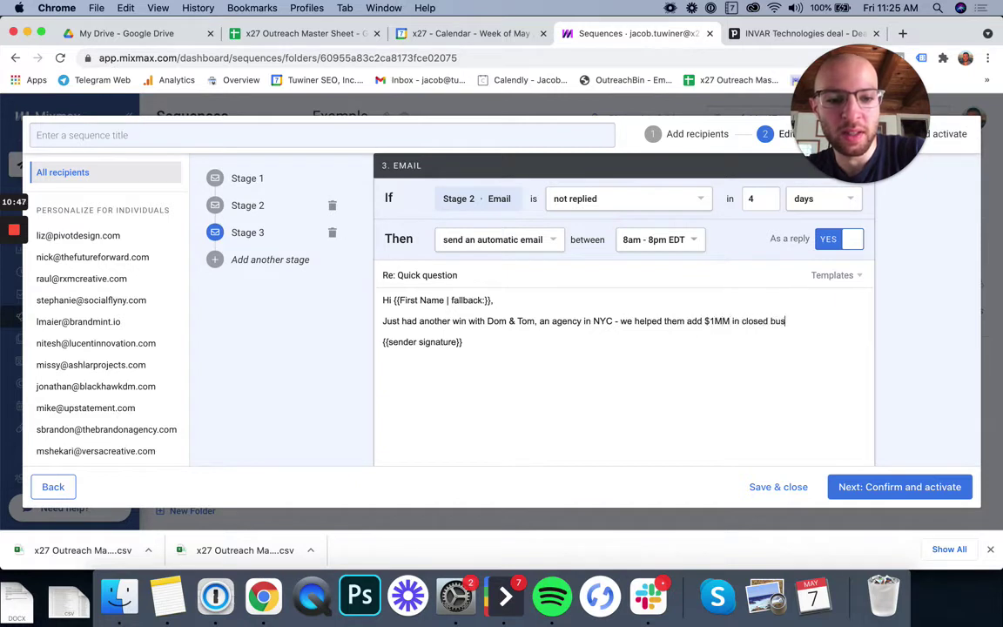
text(iness within 6 months and they hit the In)
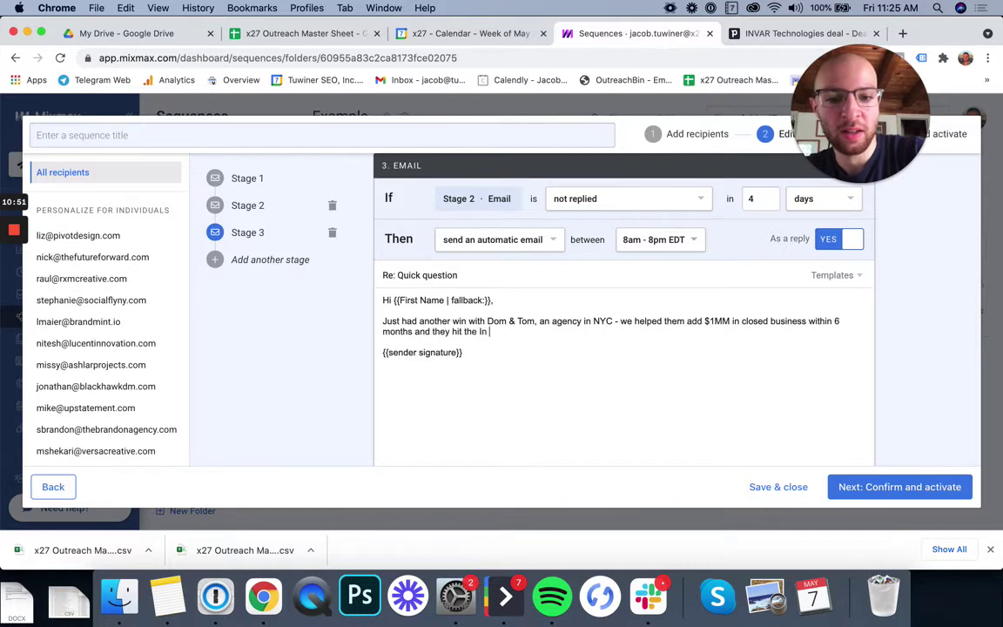
text(c 5000 three times in a row.)
Ask 'What time works for you to chat?' with the Company variable, then sign off with Thanks
key(Return)
key(Return)
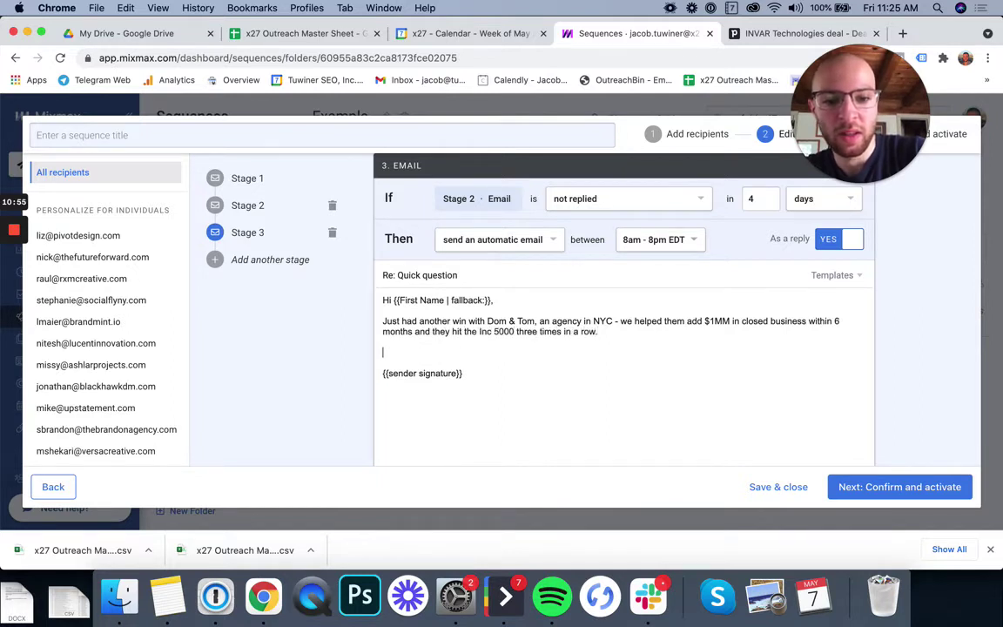
text(What time works for you to chat? Would love to do something similar for you guys at {{co)
key(Return)
text(.)
key(Return)
key(Return)
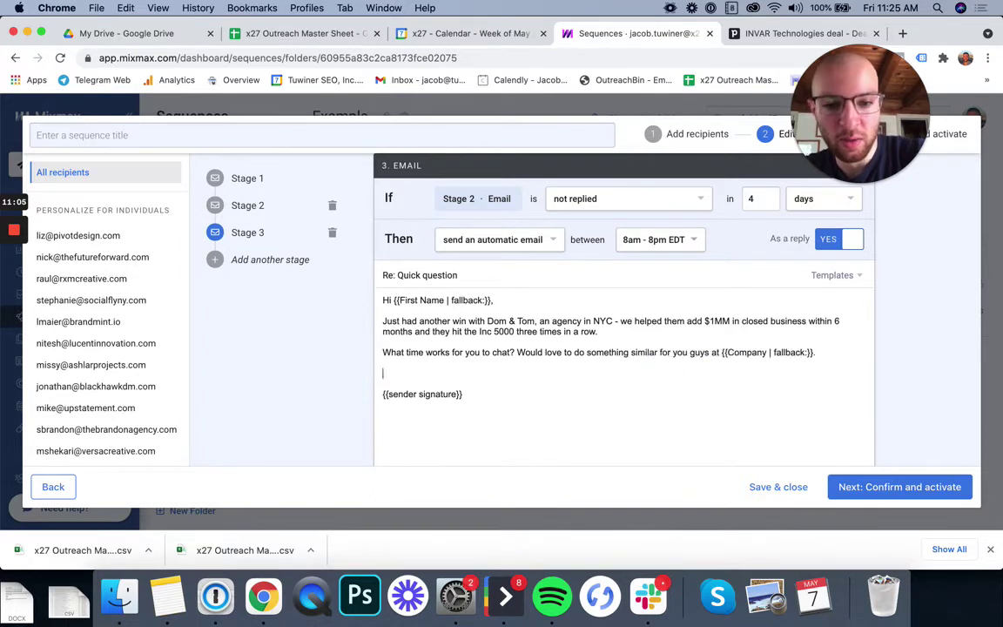
text(Thanks,)
key(Return)
text(Jaob)
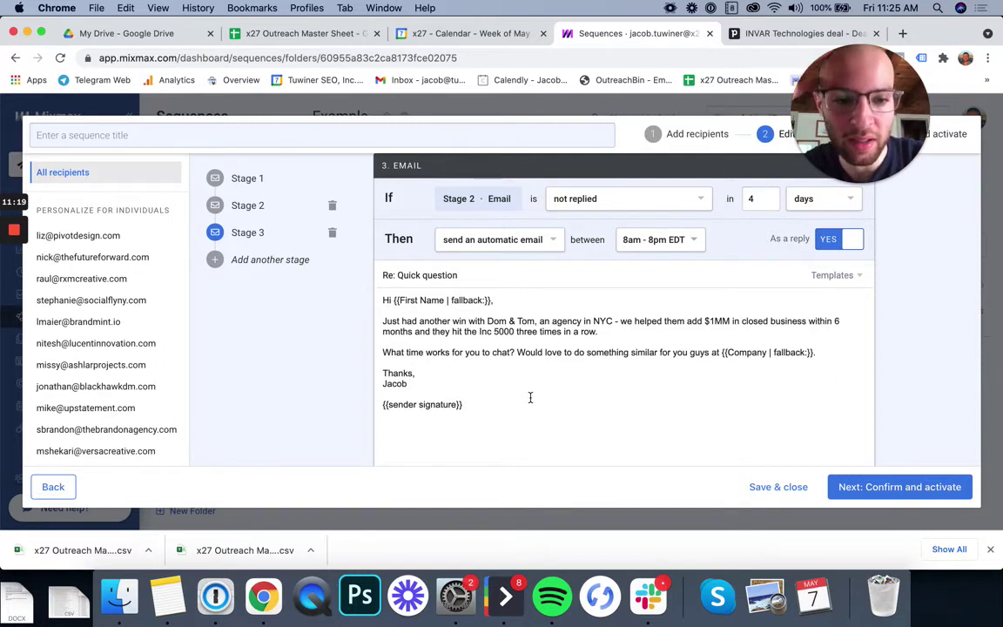
Add a Stage 4 that waits 5 days after no reply to Stage 3
click(482, 343)
scroll(512, 348, down, 5)
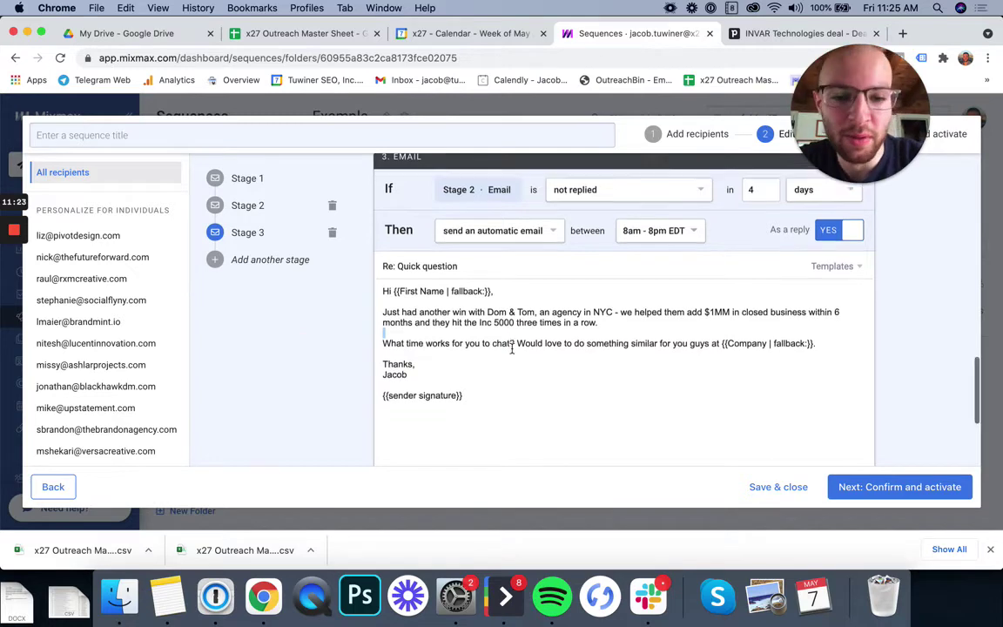
click(454, 433)
click(769, 203)
click(769, 196)
click(769, 196)
click(769, 196)
click(799, 198)
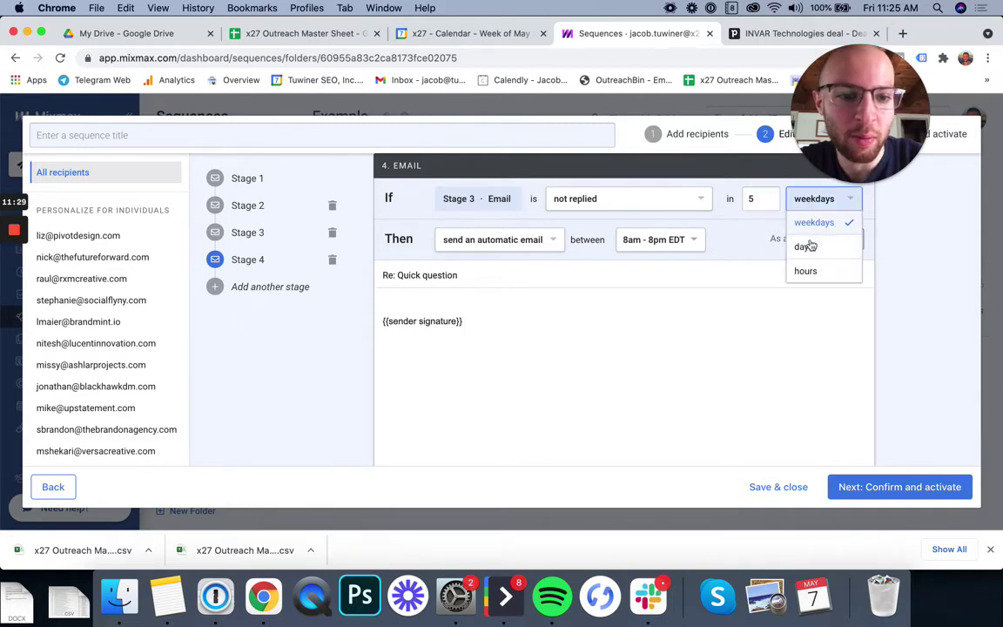
click(801, 248)
click(688, 240)
click(951, 268)
Change Stage 3's sending window to 5pm–6pm
scroll(951, 268, up, 5)
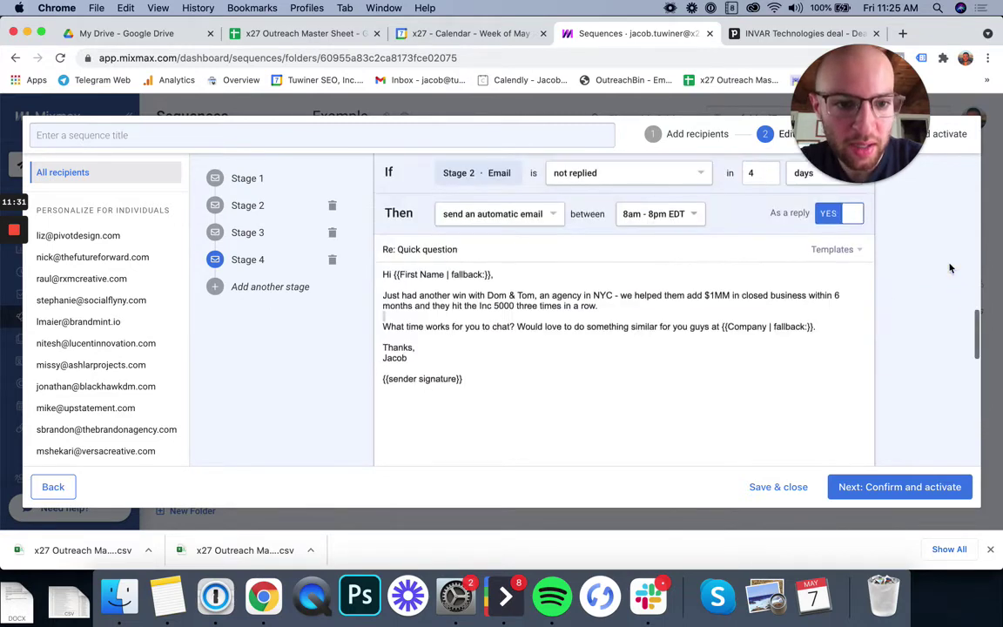
click(688, 290)
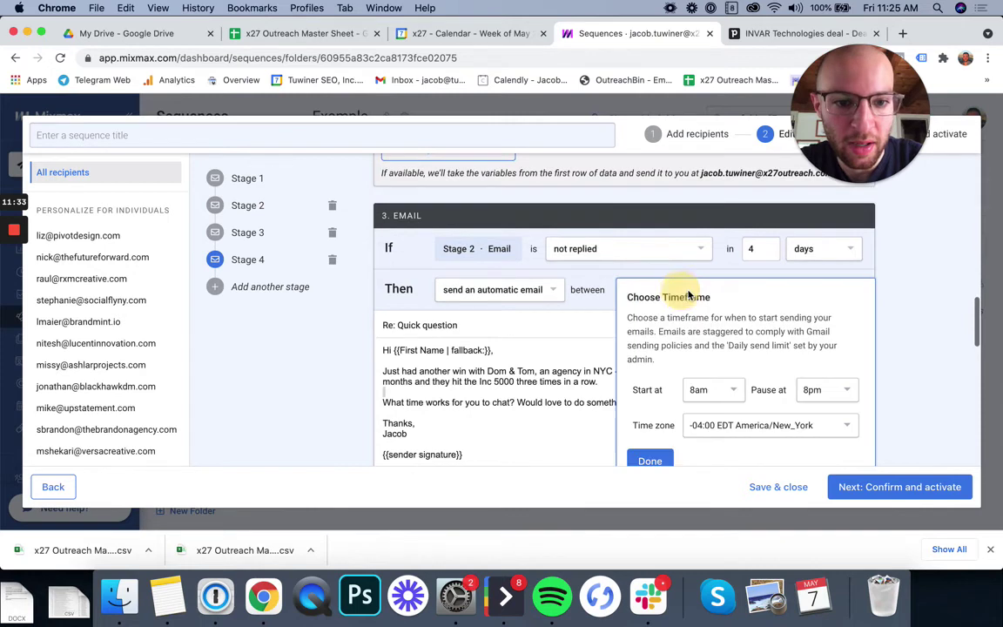
click(727, 391)
click(699, 503)
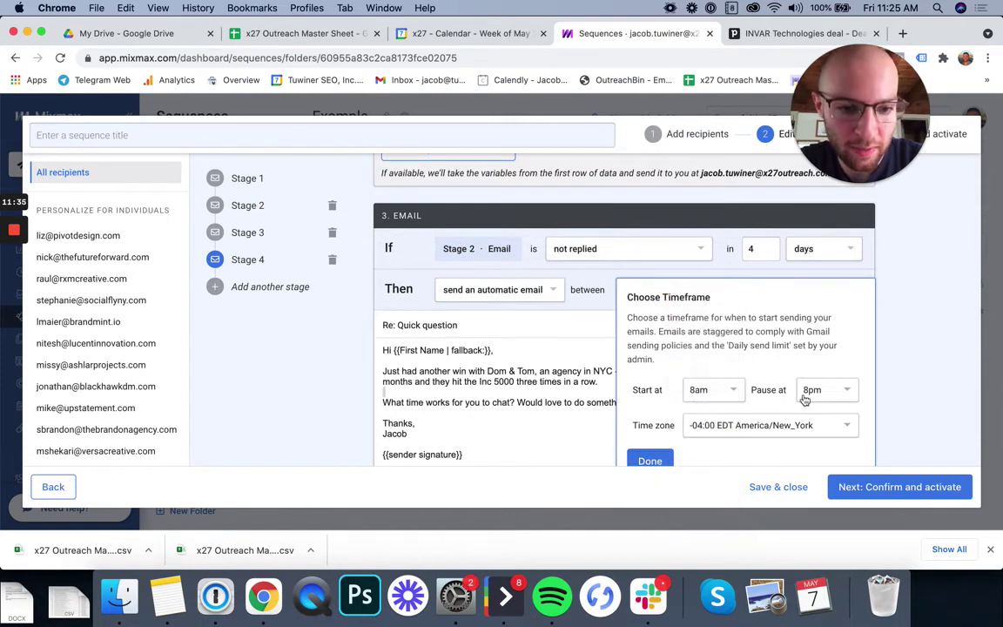
click(814, 390)
click(814, 365)
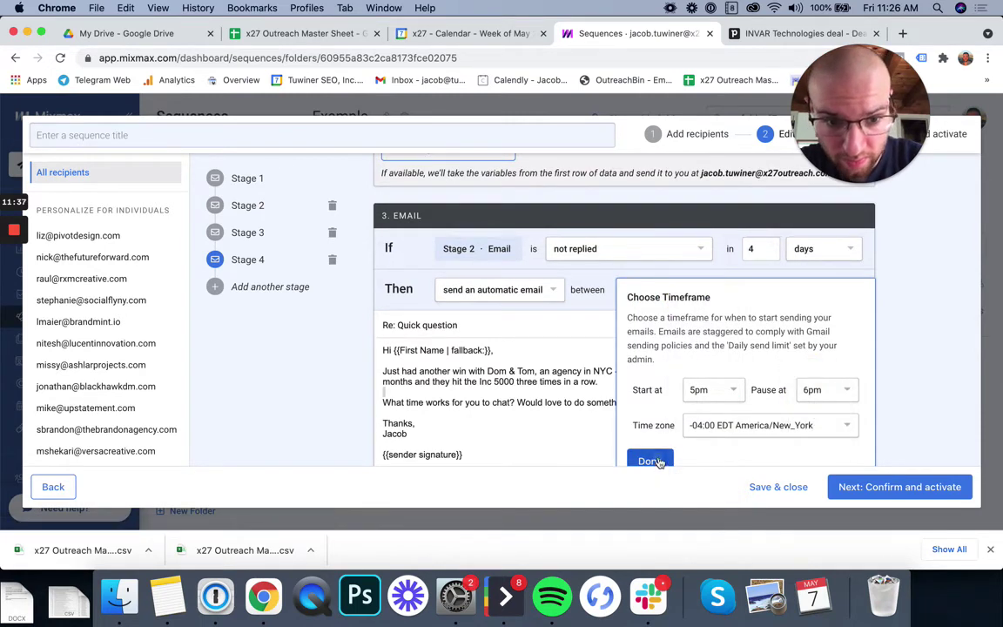
click(650, 459)
Set Stage 4's sending window to 3pm–4pm EDT
scroll(675, 346, down, 5)
scroll(675, 348, down, 4)
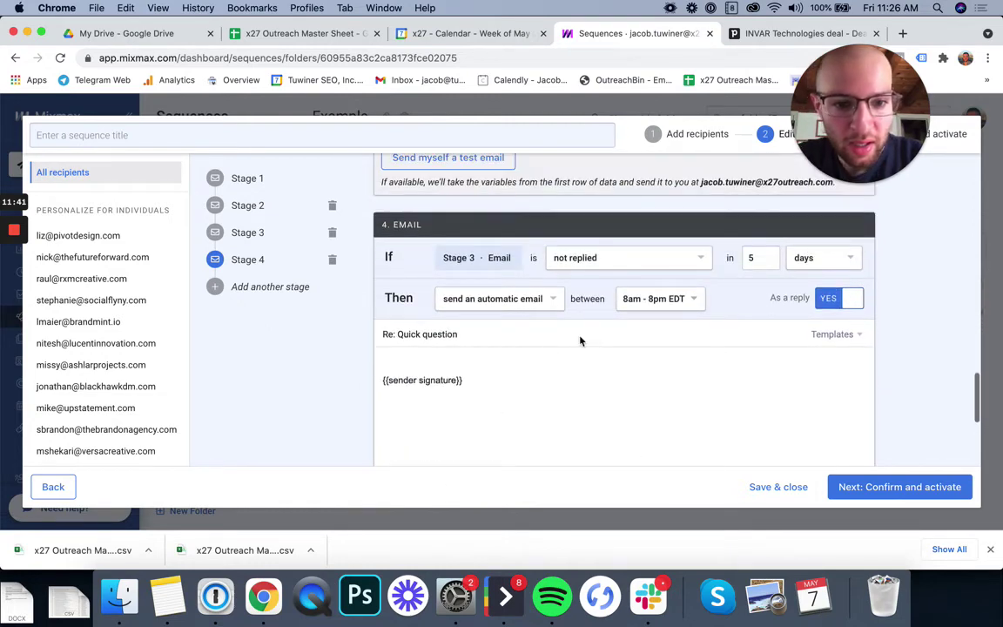
click(666, 299)
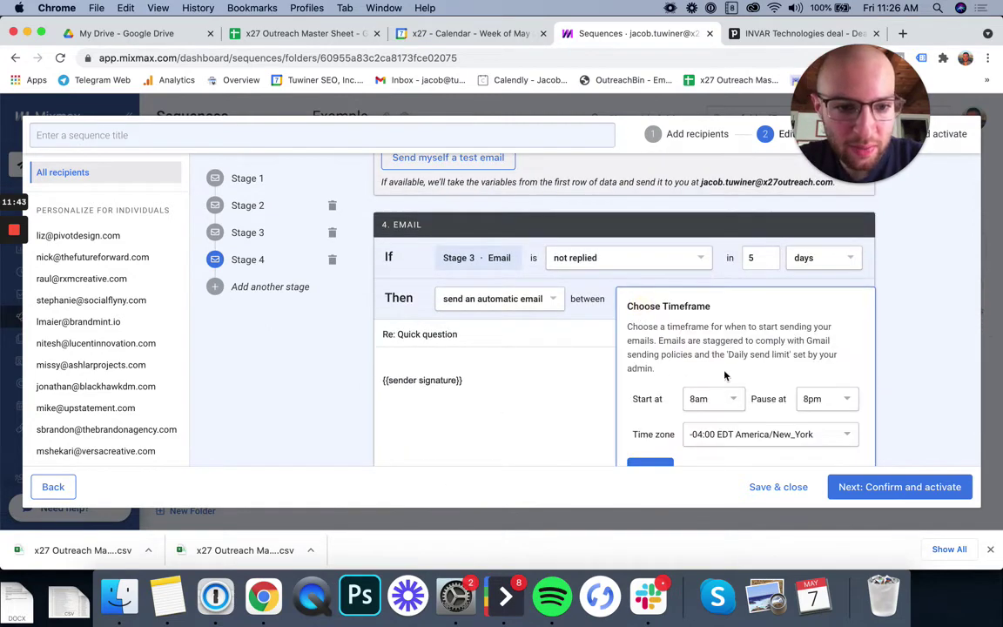
click(703, 399)
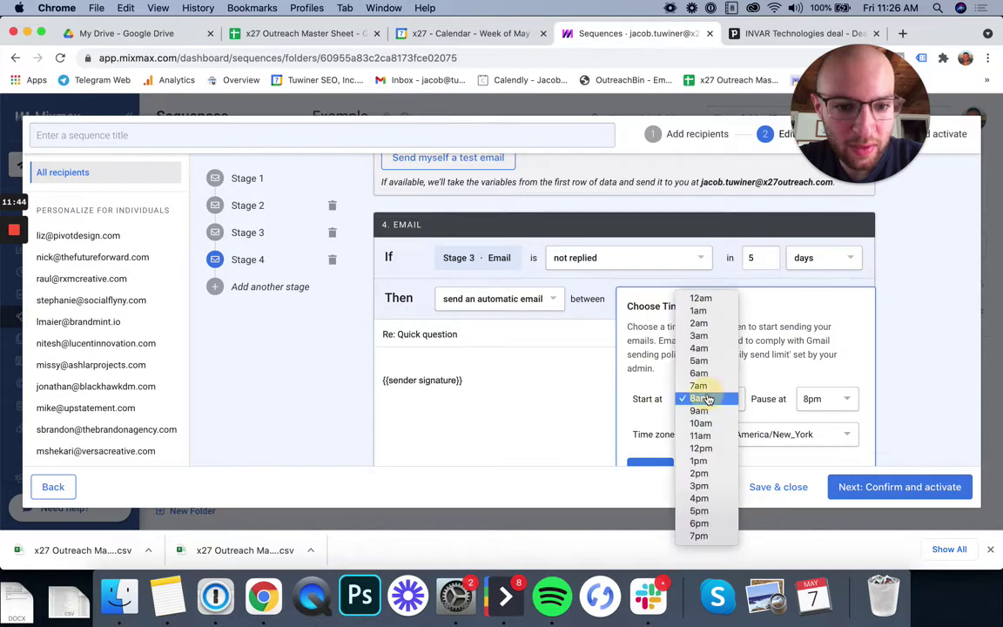
click(698, 486)
click(819, 399)
click(813, 348)
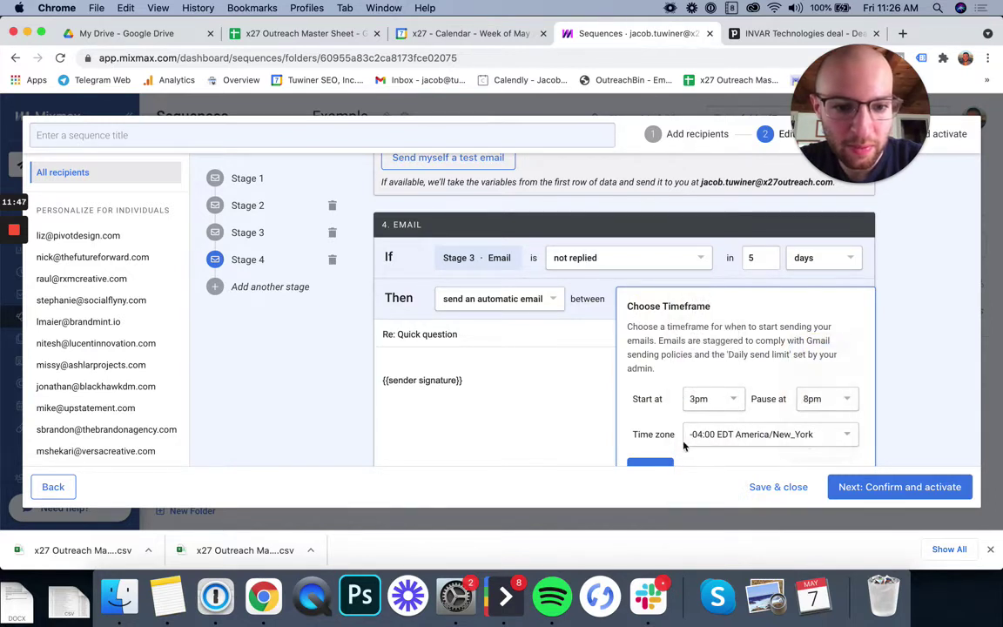
click(650, 463)
Write the greeting 'Hey {{First Name}},' and begin the line about getting more clients for {{Company}}
text(Hey {{fi)
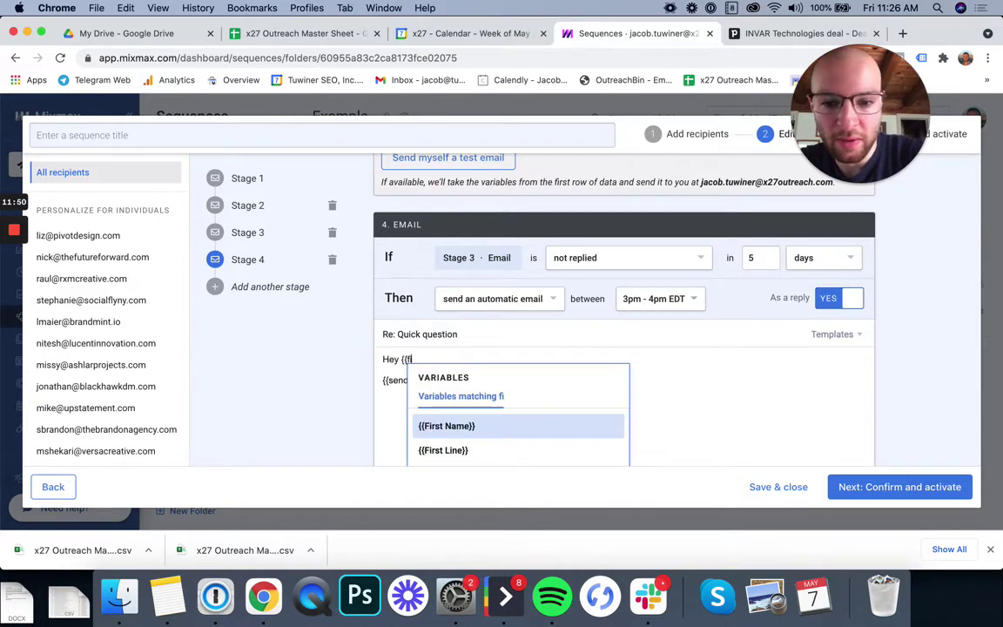
key(Return)
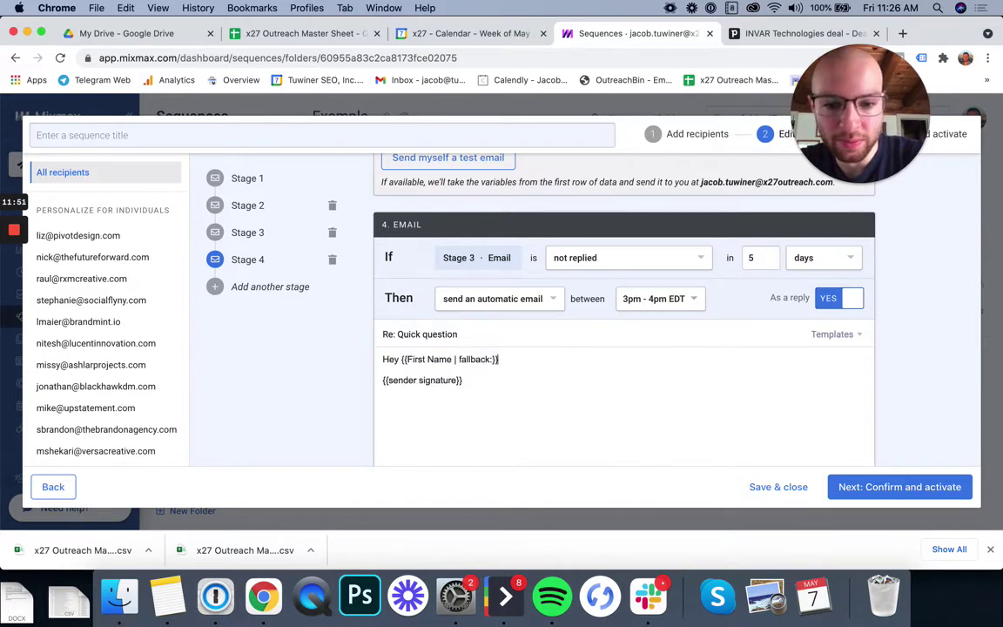
text(,)
key(Return)
text(Al th)
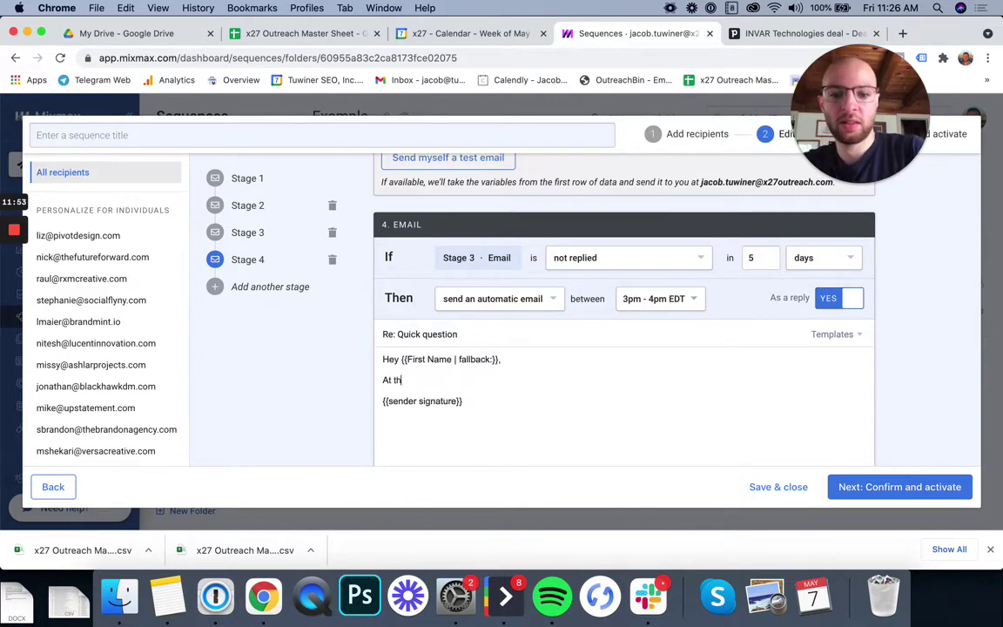
text(is point I'm going t)
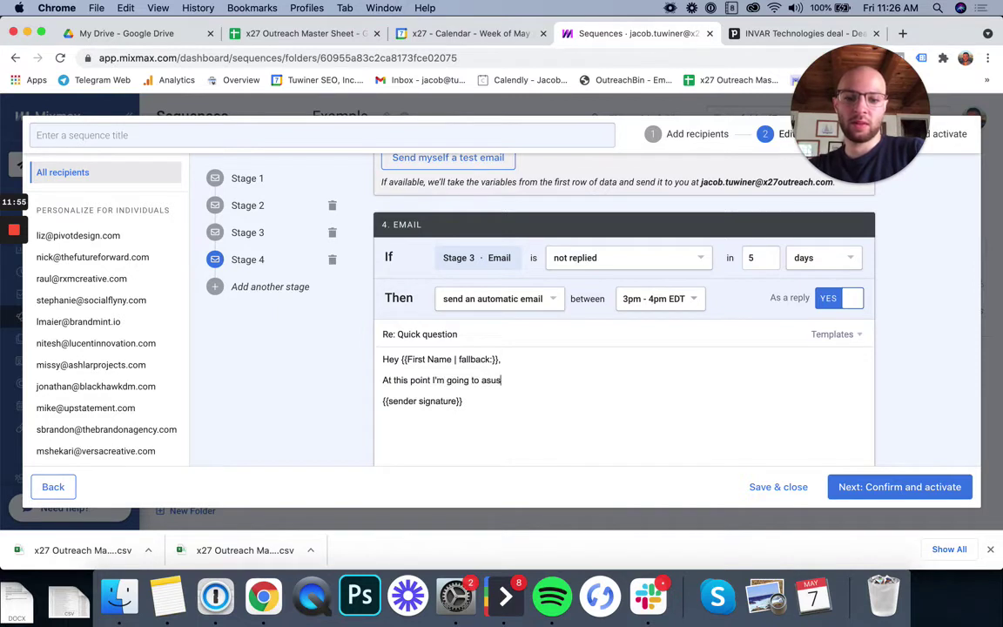
text(o assume getting more Icein)
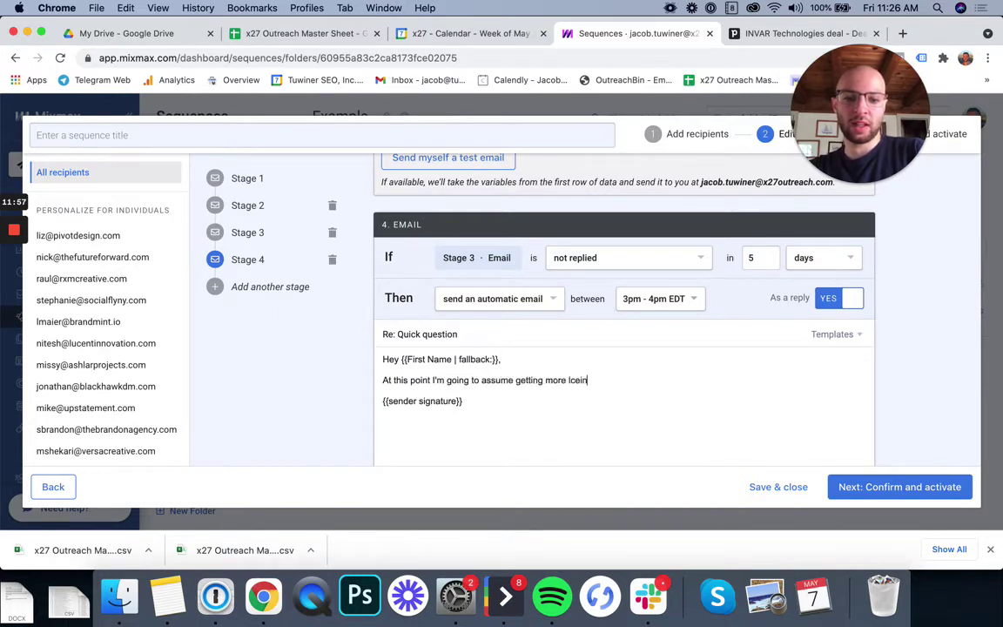
text(lients for {{Com)
key(Return)
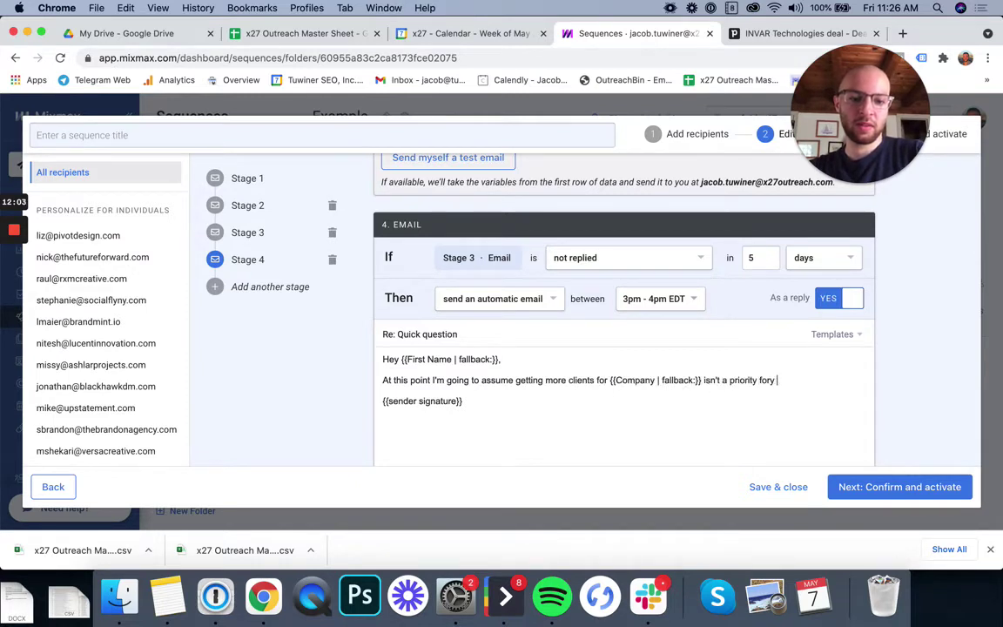
Finish with an offer to help them grow if that changes, then a 'Thanks,' sign-off
text(ou n)
text(ou now.)
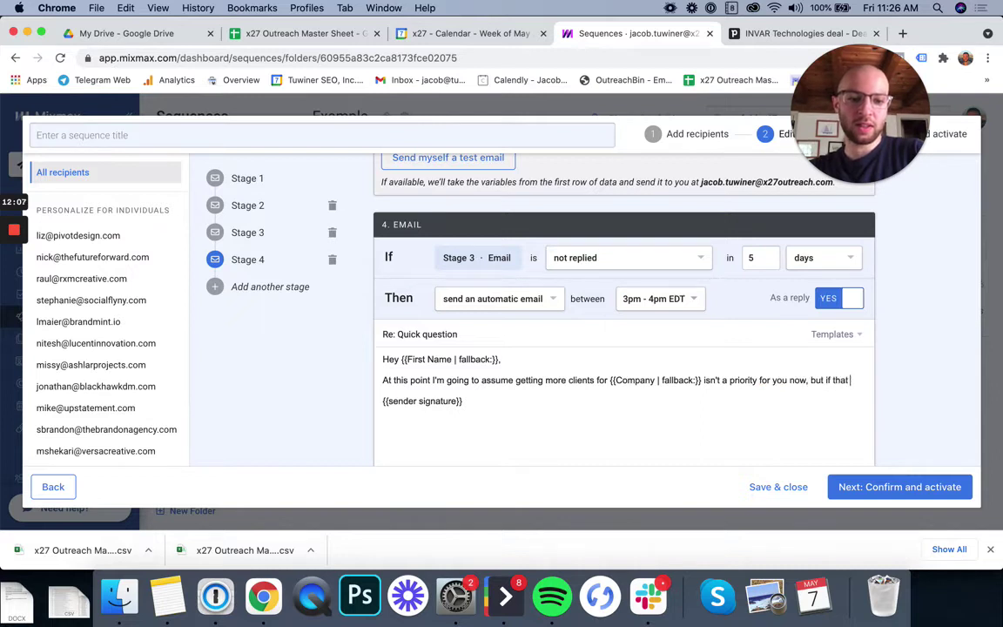
text(changes)
key(BackSpace)
key(BackSpace)
key(BackSpace)
key(BackSpace)
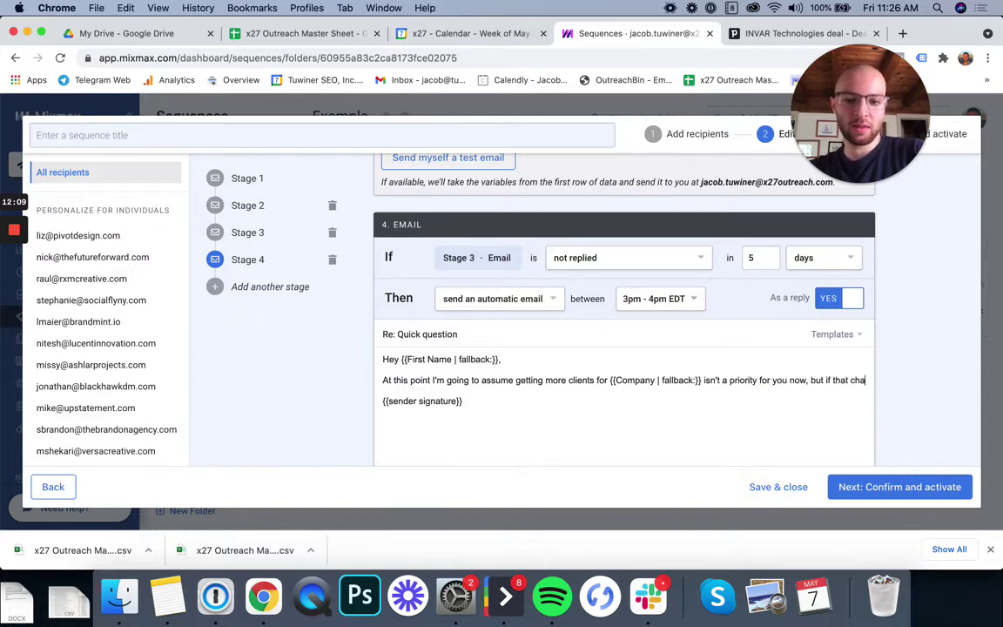
text(nges please let me know, because I'd love to hlep)
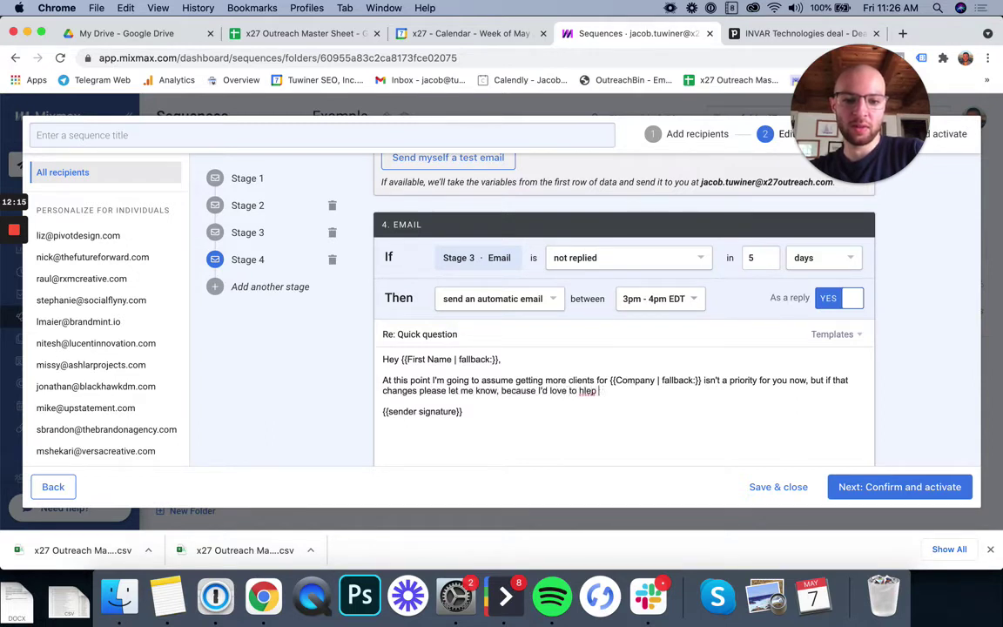
text(ou grow.)
key(Return)
key(Return)
text(Thanks,)
key(Return)
Sign the Stage 4 email with the sender's name and send yourself a Stage 1 test
text(Jacob)
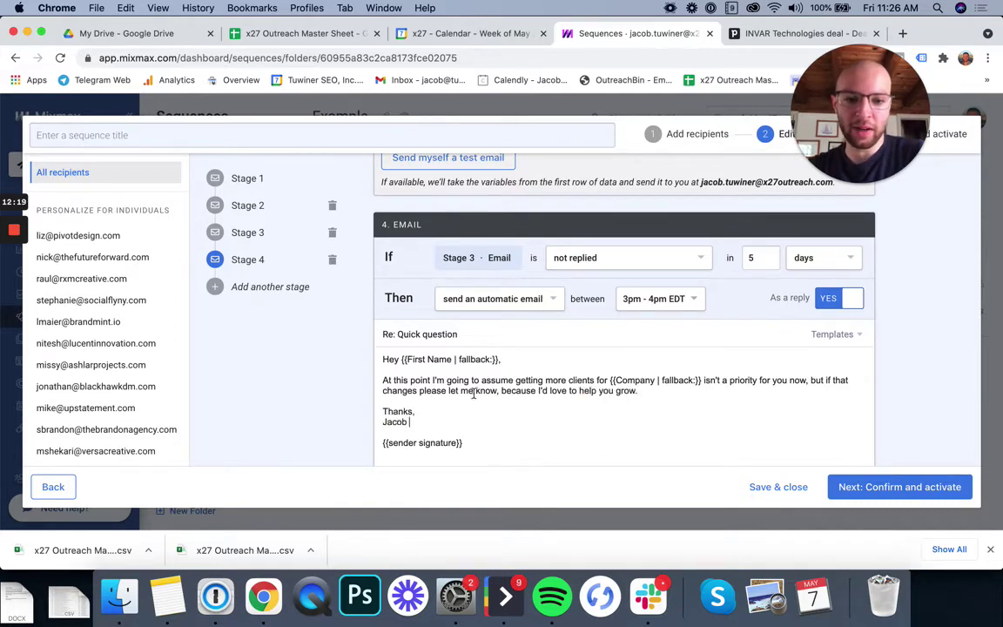
scroll(719, 298, down, 5)
scroll(719, 294, up, 10)
scroll(717, 293, up, 10)
scroll(717, 293, down, 3)
scroll(717, 293, up, 1)
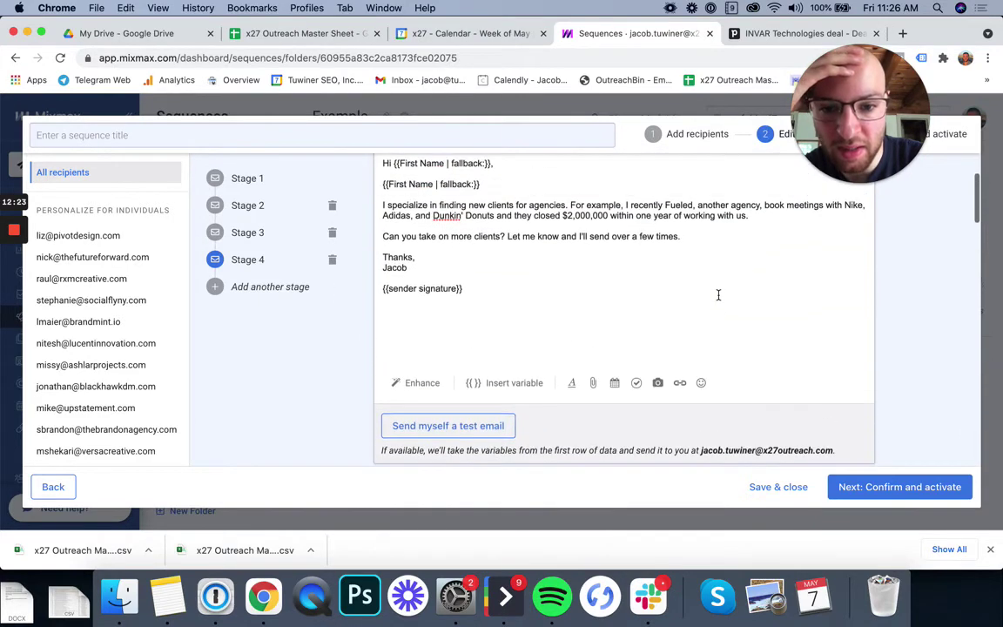
click(486, 426)
click(506, 328)
Send yourself test emails for Stage 2 and Stage 3
scroll(506, 330, down, 5)
scroll(506, 329, up, 4)
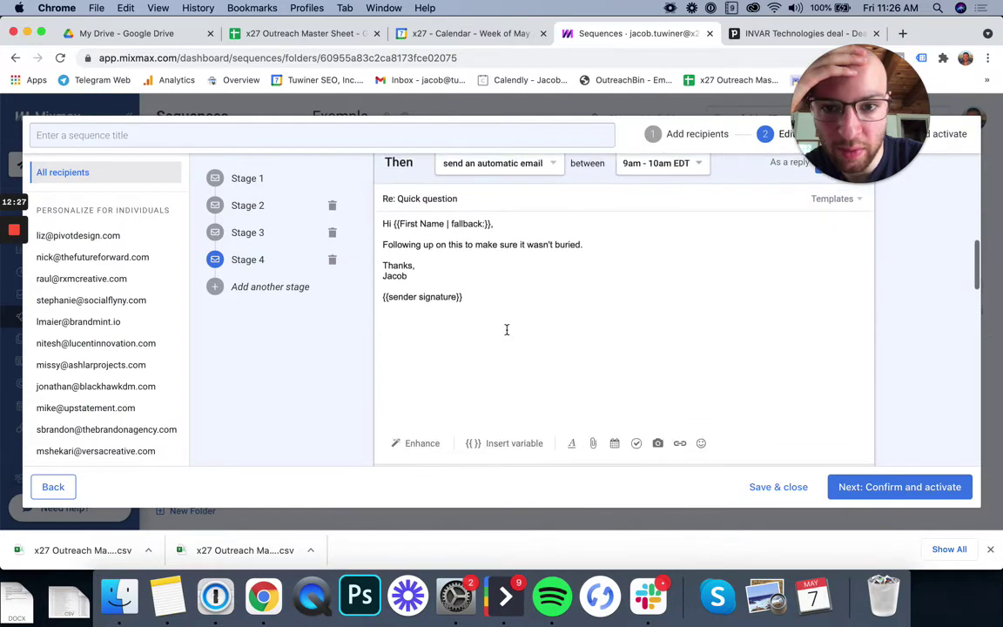
scroll(506, 329, down, 3)
click(459, 363)
click(514, 339)
scroll(514, 334, down, 8)
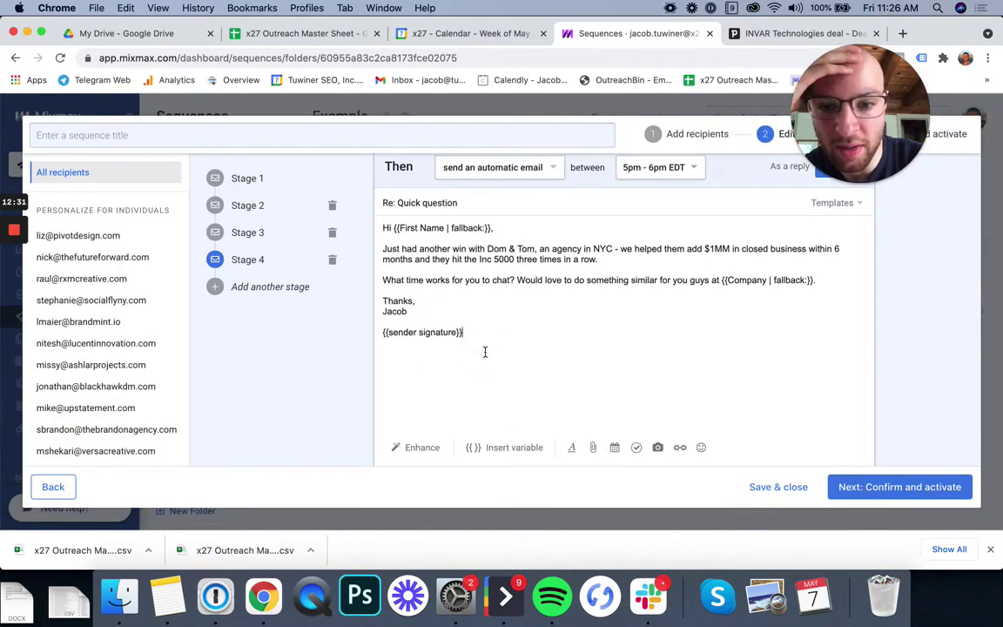
scroll(485, 351, down, 3)
click(451, 259)
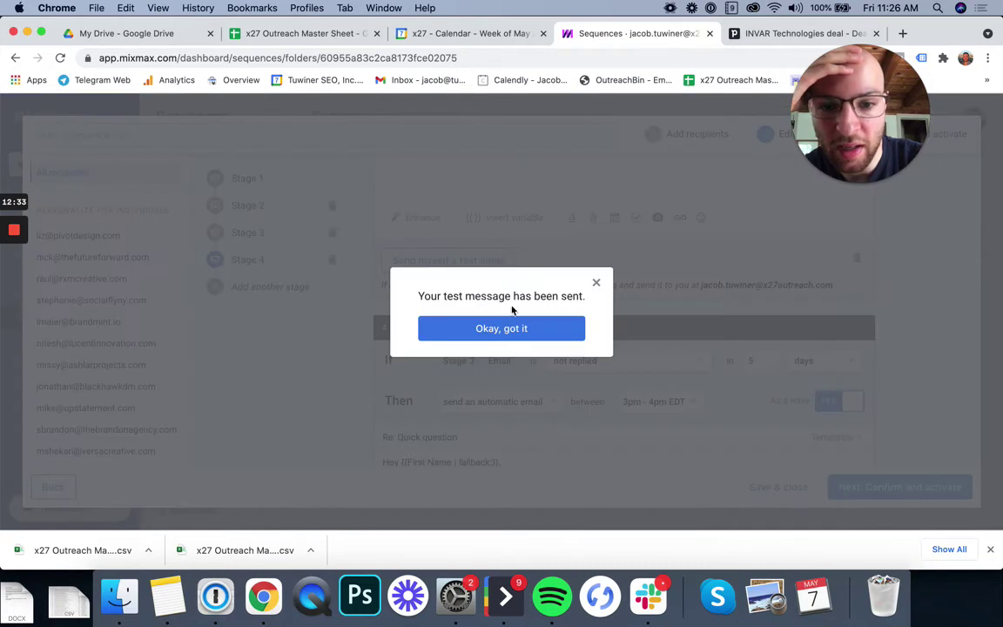
click(505, 326)
Send the Stage 4 test email, then bring Gmail to the front
scroll(494, 329, down, 5)
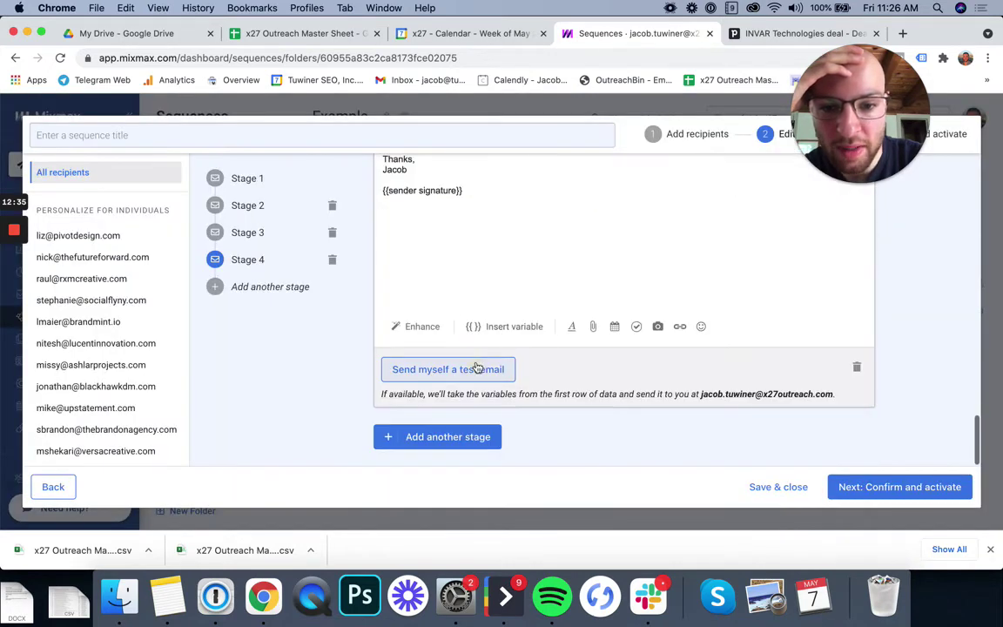
click(477, 369)
click(514, 329)
click(514, 588)
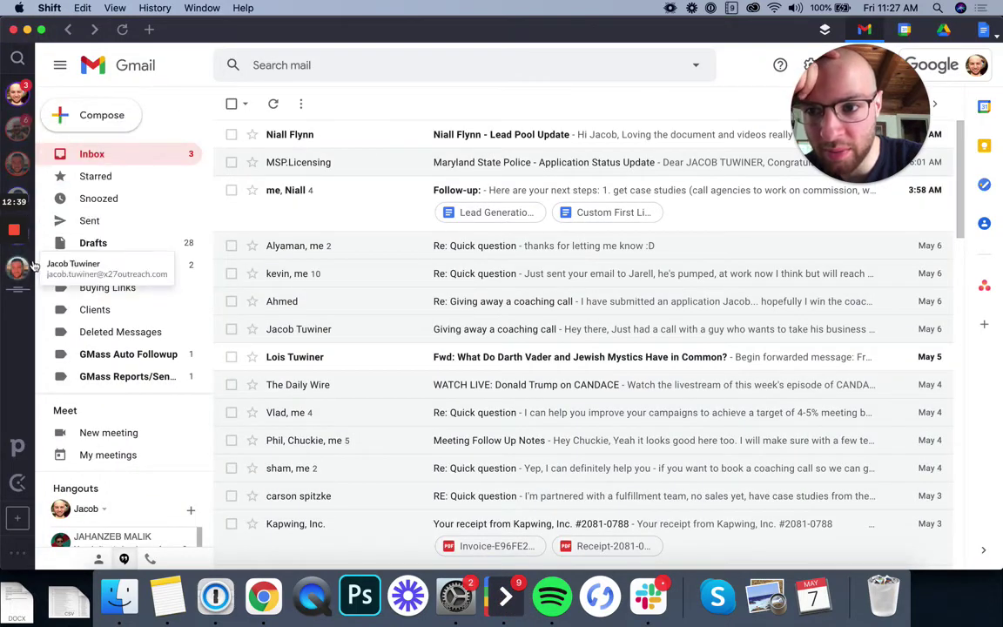
In the receiving account, refresh and open the first 'Quick question' test to inspect its greeting lines
click(18, 265)
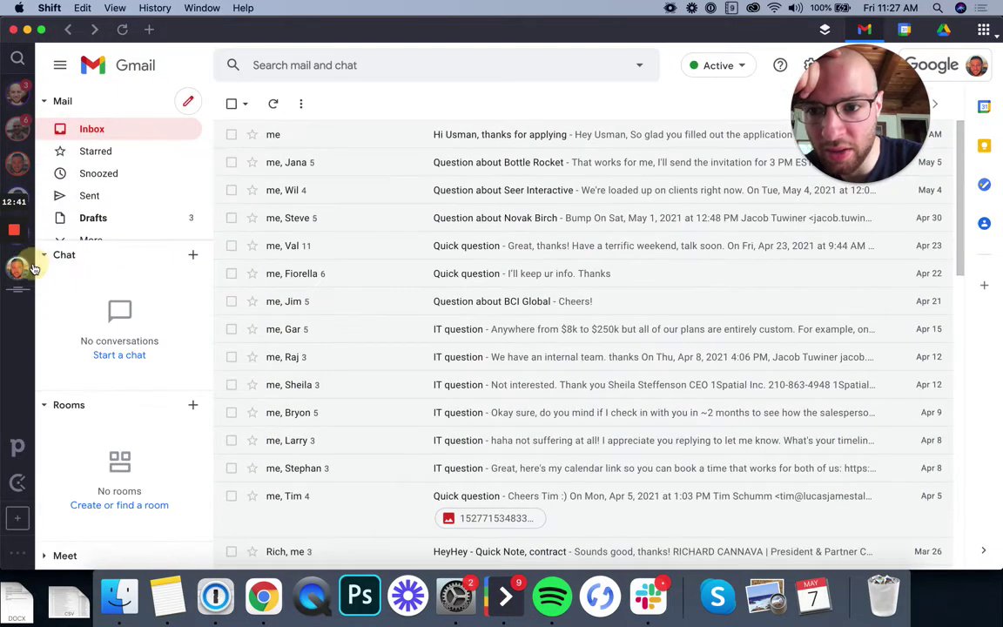
click(275, 104)
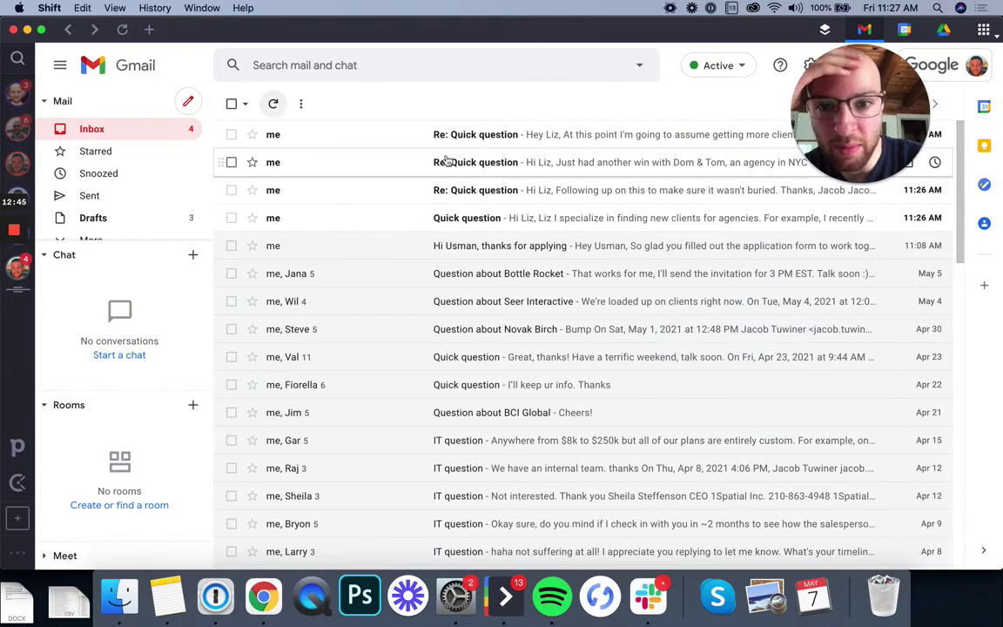
click(274, 104)
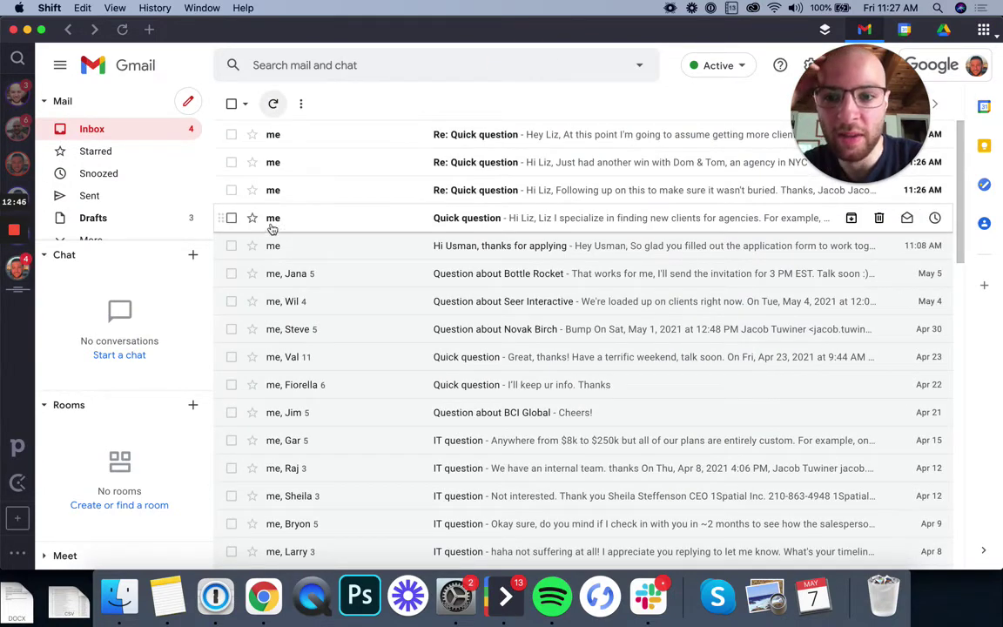
click(550, 217)
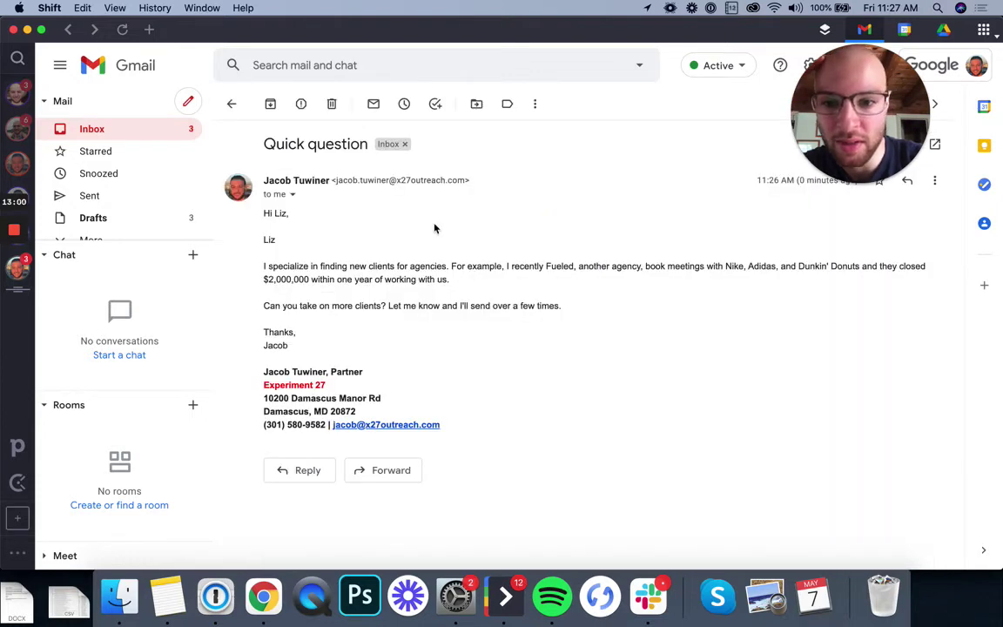
triple_click(268, 234)
click(250, 217)
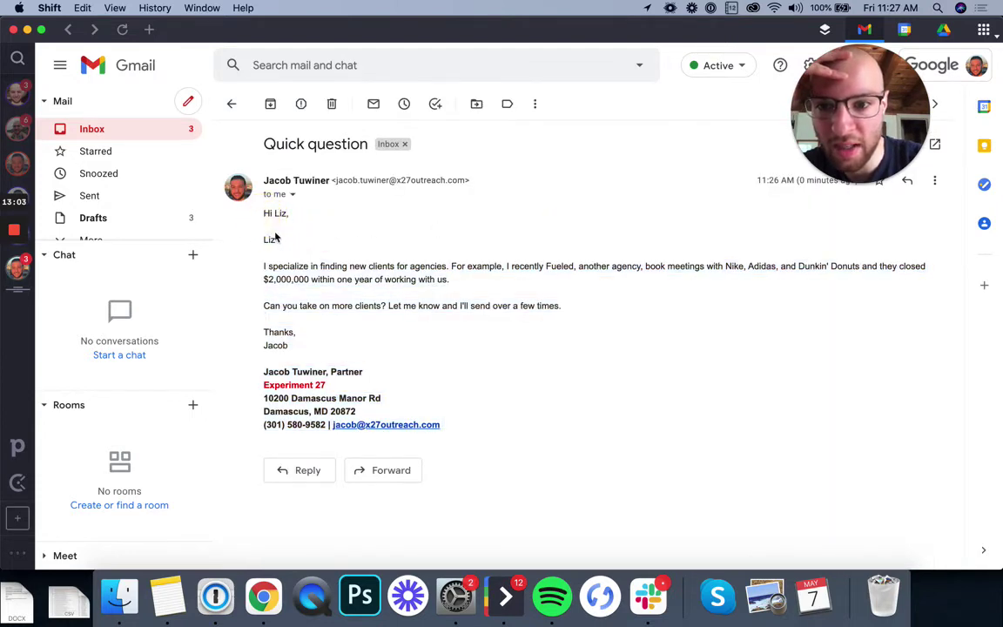
click(263, 596)
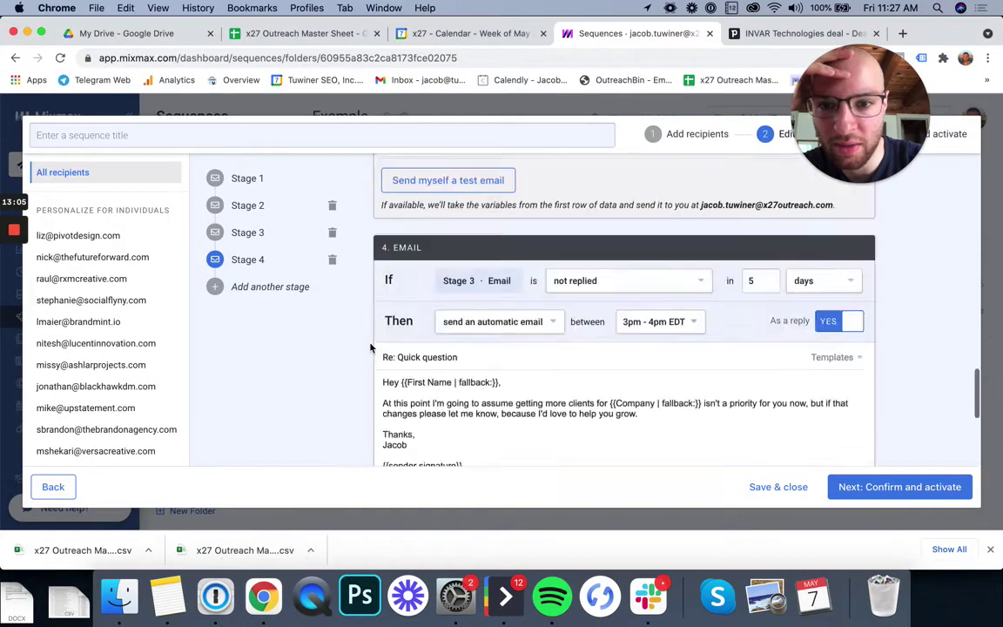
scroll(370, 347, up, 20)
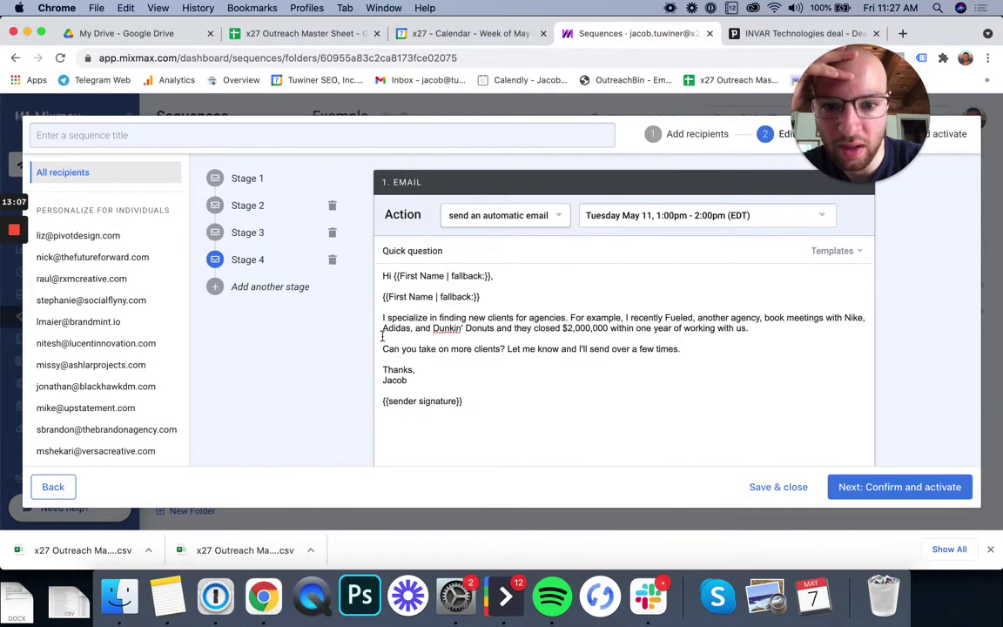
click(52, 487)
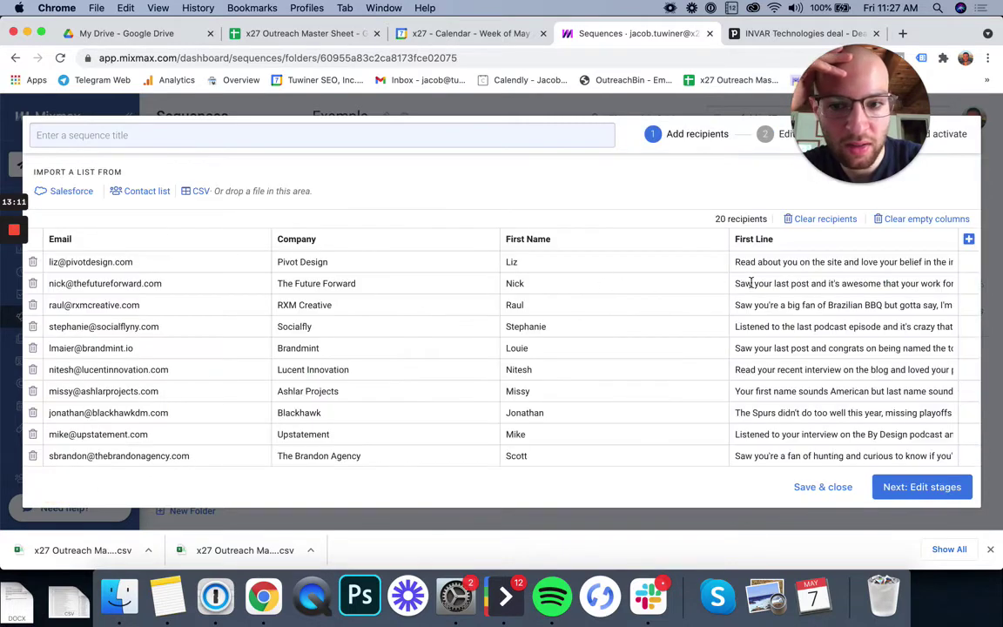
click(770, 262)
key(Right)
key(Right)
key(Right)
key(Right)
key(Right)
key(Right)
key(Right)
key(Right)
key(Right)
key(Right)
key(Right)
key(Right)
key(Right)
key(Right)
key(Right)
key(Right)
key(Right)
key(Right)
key(Right)
key(Right)
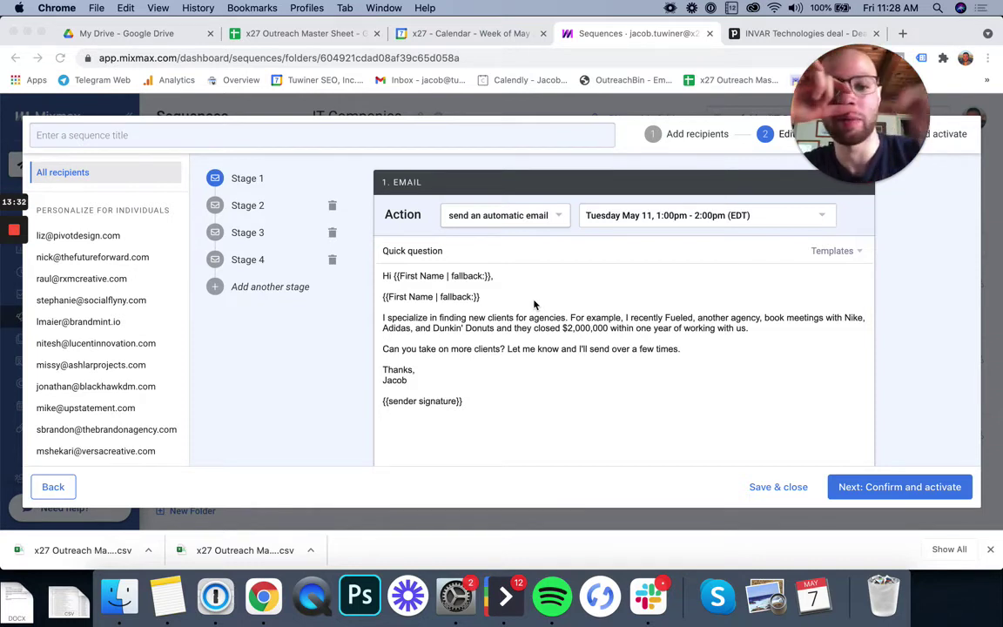
drag(489, 296, 353, 299)
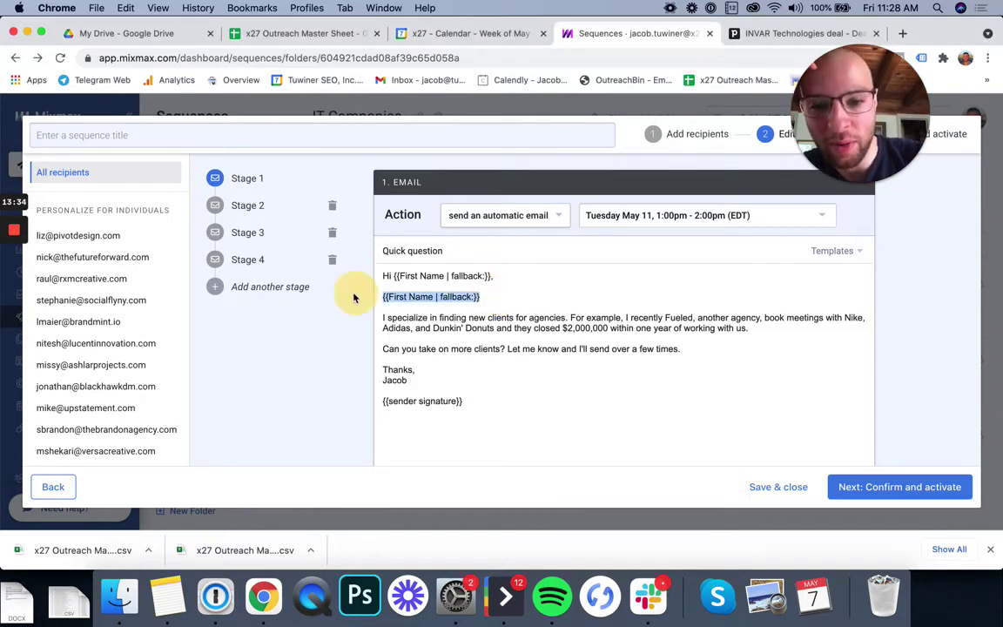
drag(491, 276, 416, 285)
triple_click(410, 297)
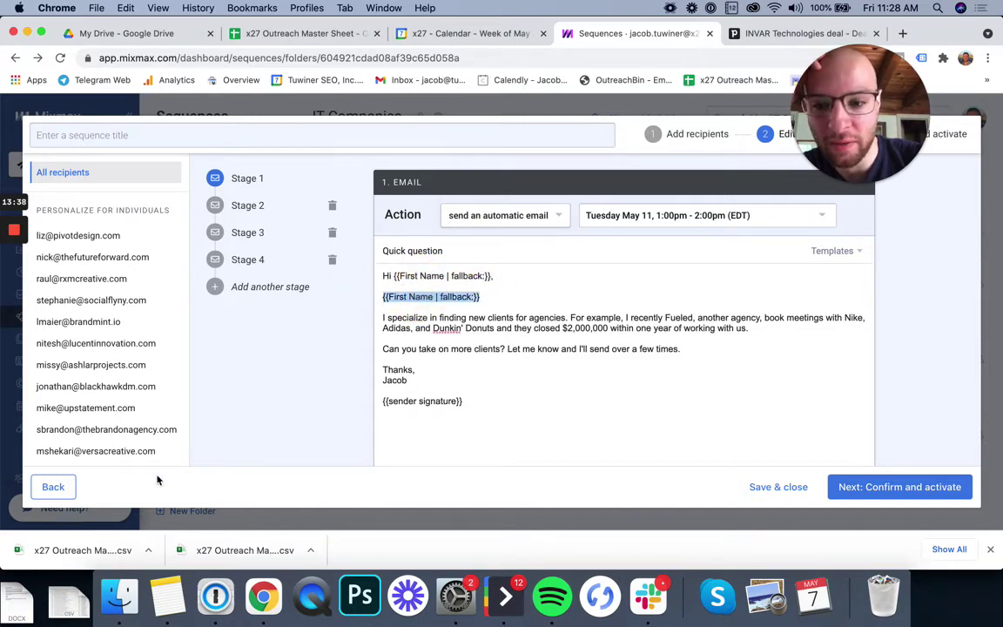
click(61, 484)
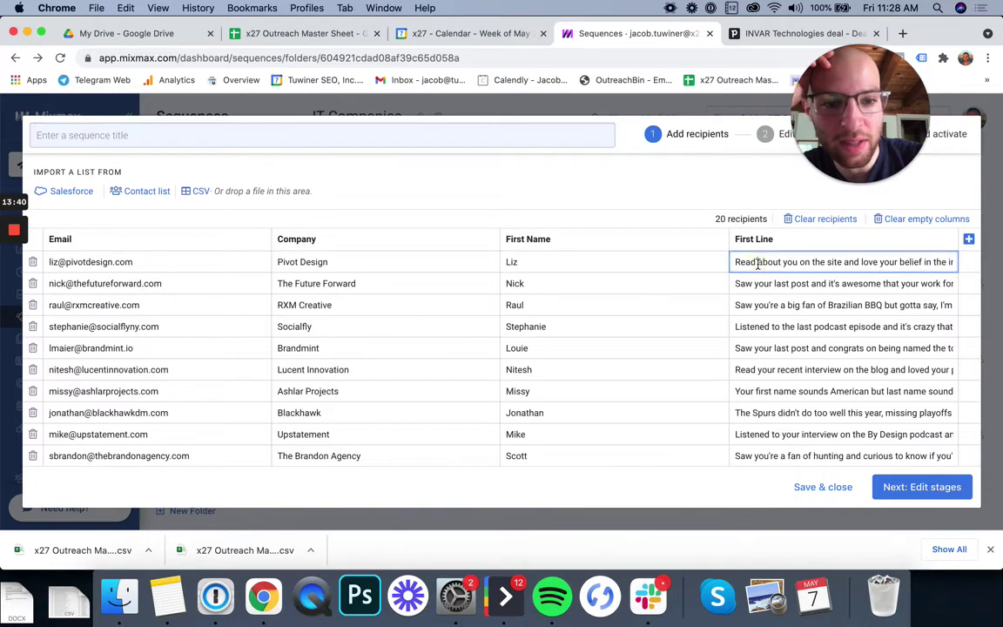
click(549, 262)
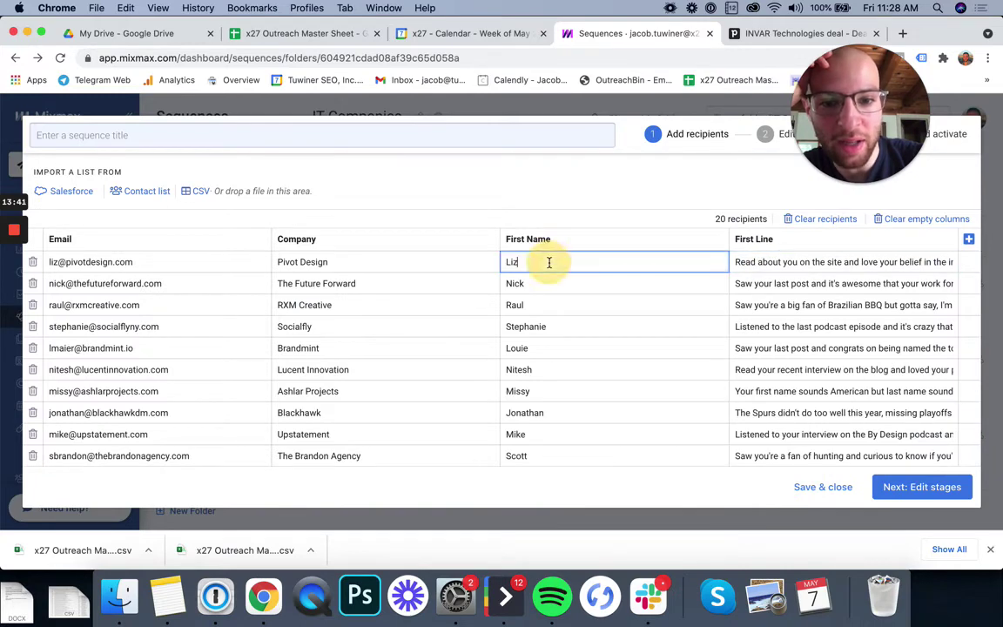
click(881, 485)
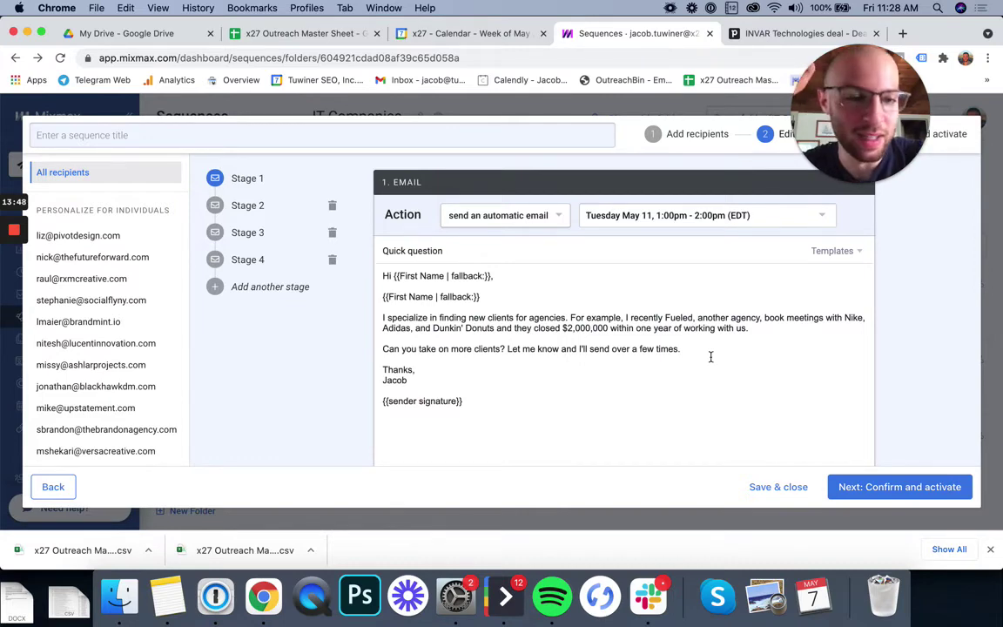
click(505, 596)
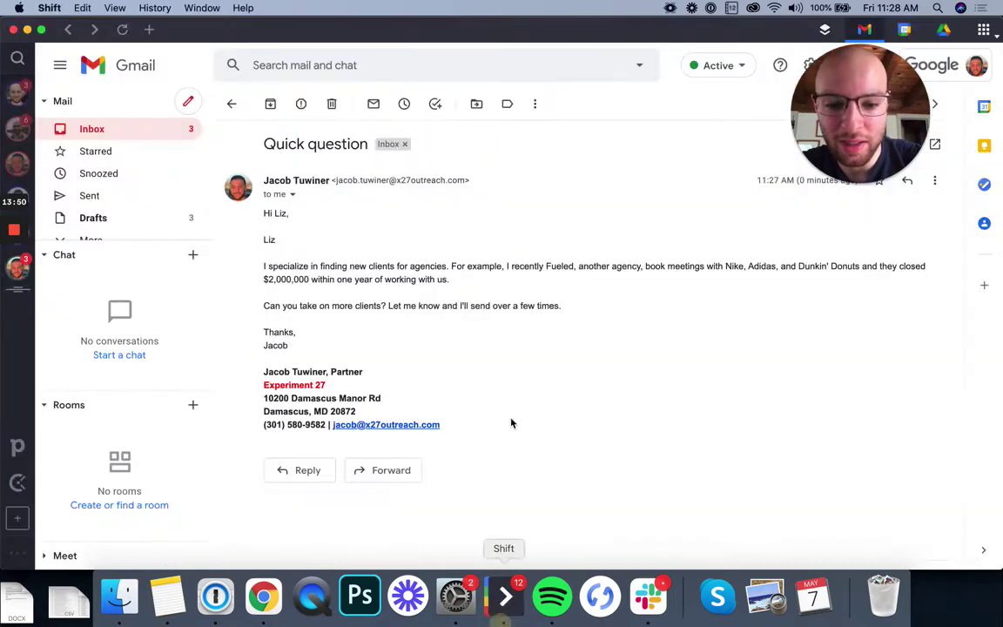
triple_click(251, 228)
click(270, 238)
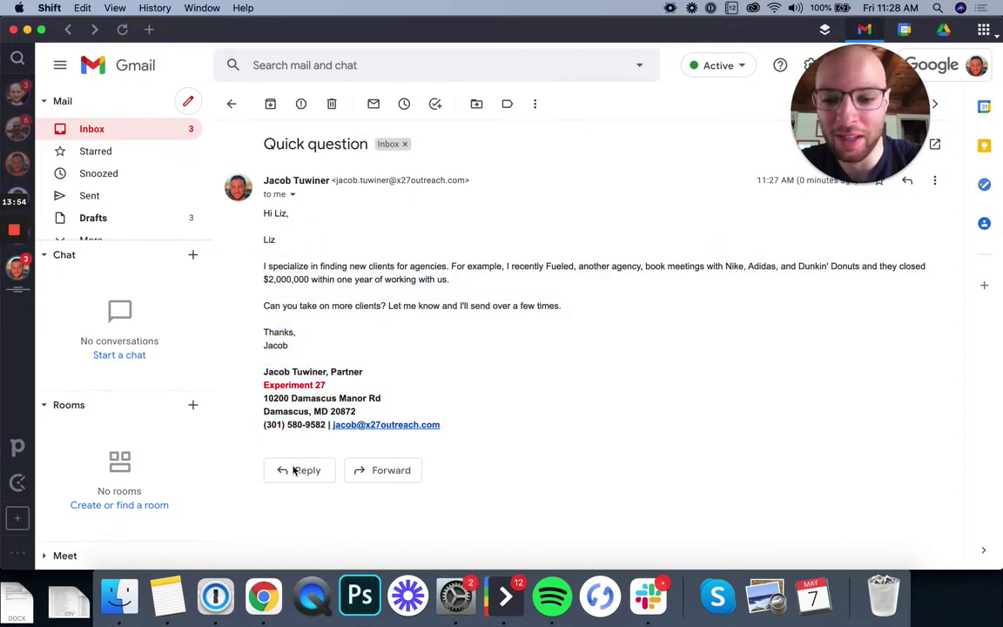
Replace the repeated {{First Name}} on Stage 1's second line with {{First Line}}, then send a new test
click(262, 620)
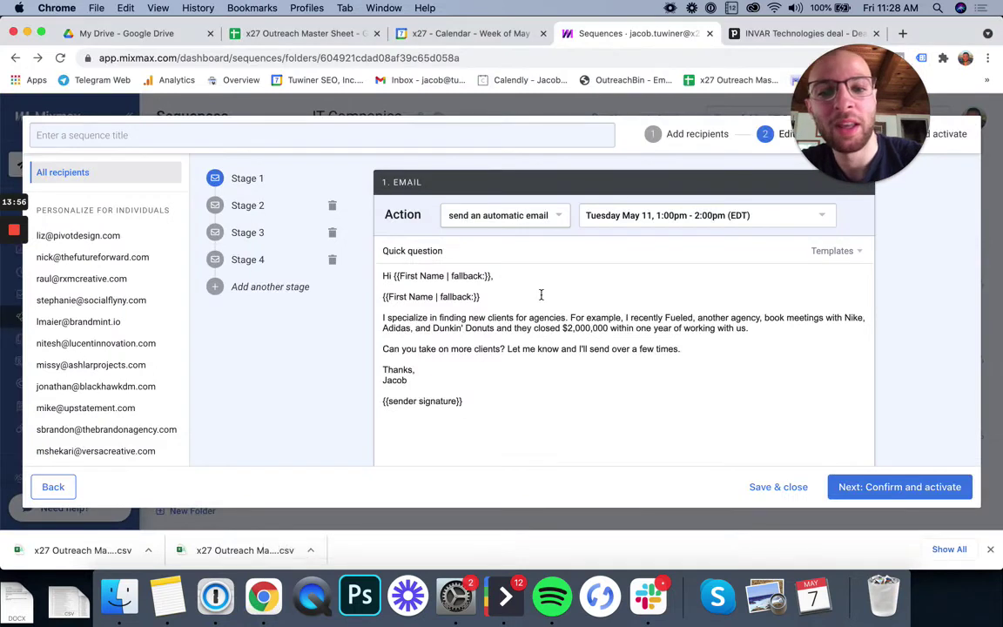
drag(507, 302, 337, 298)
text({{fir)
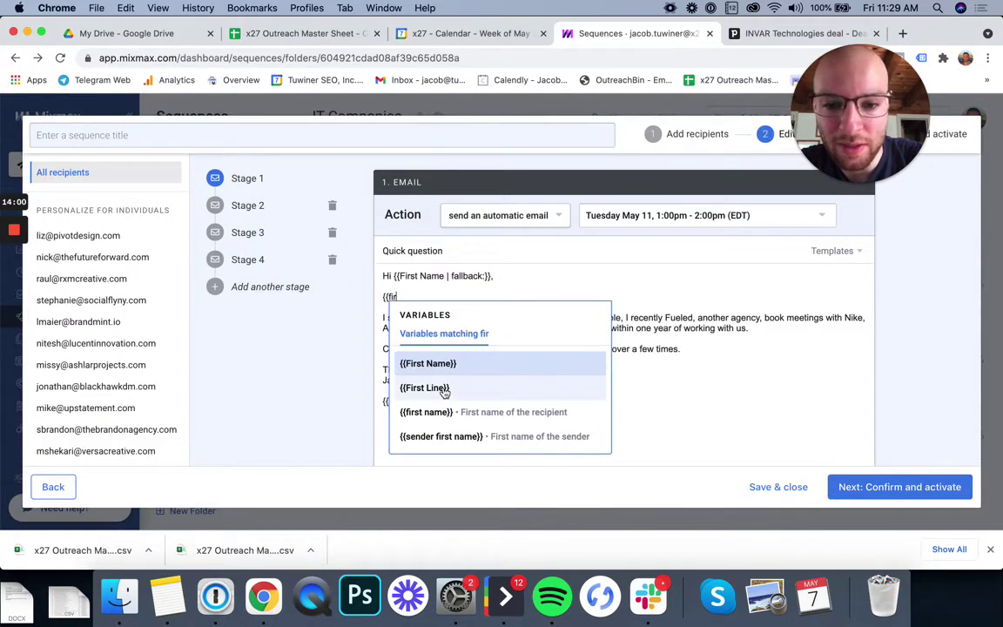
click(427, 388)
scroll(510, 378, down, 1)
scroll(511, 378, down, 2)
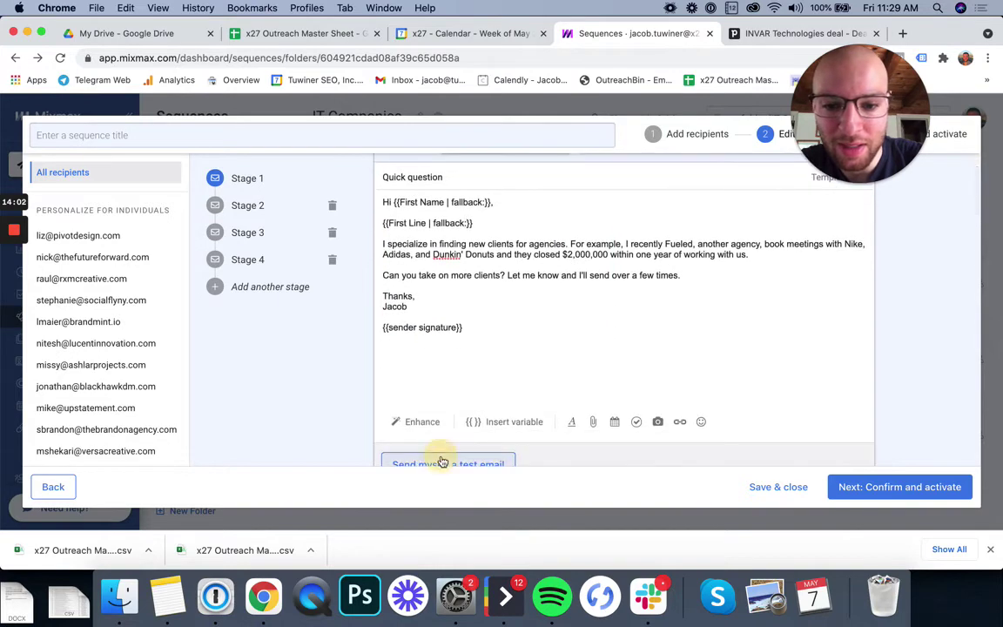
click(445, 460)
click(528, 332)
Refresh the Gmail inbox and delete the three outdated messages
key(super+Tab)
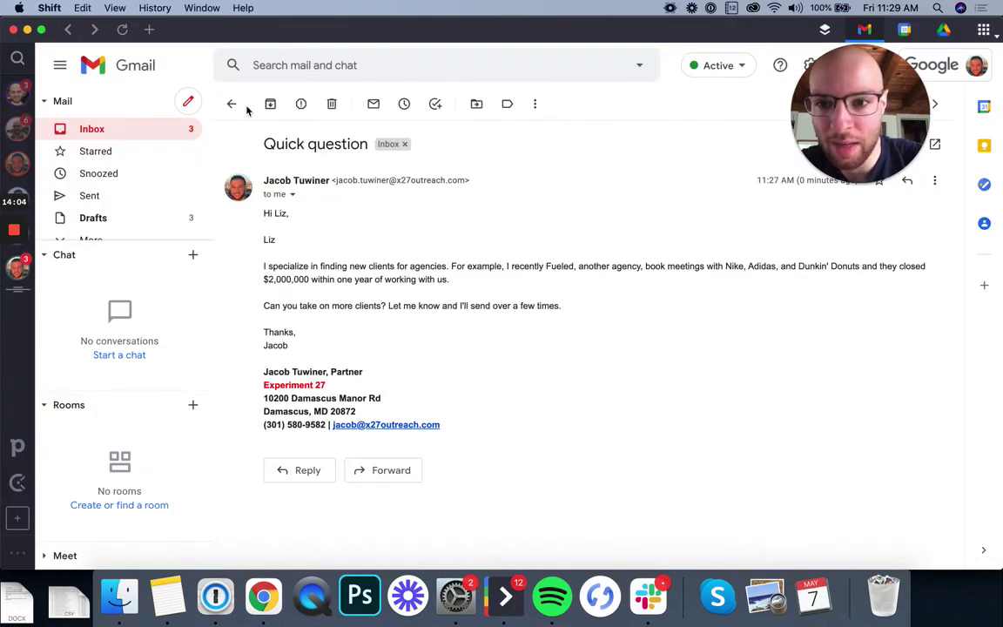
click(234, 105)
click(273, 104)
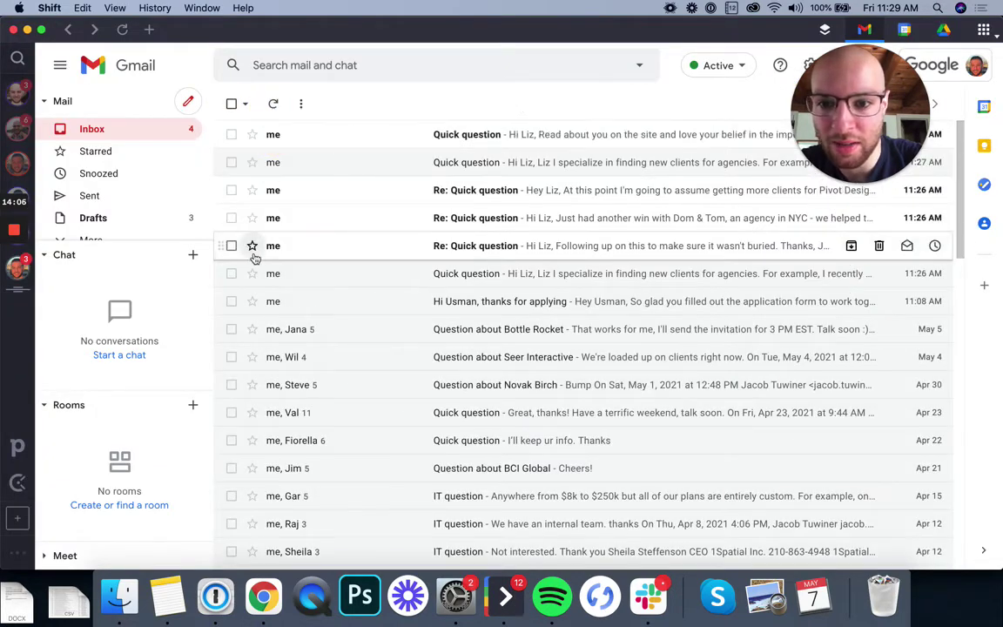
click(231, 299)
click(231, 273)
click(231, 162)
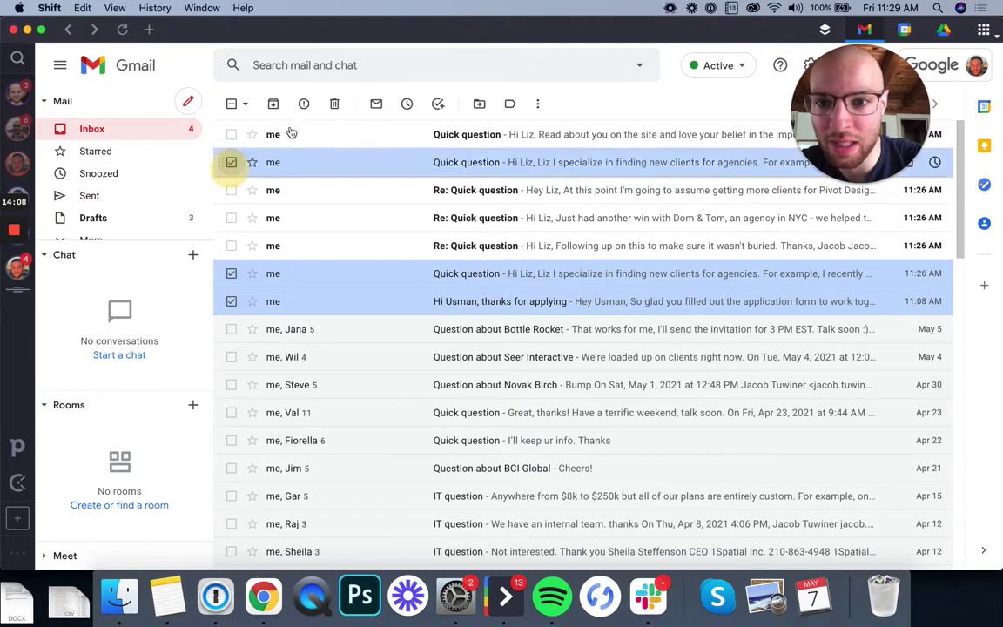
click(334, 104)
Open the newest 'Quick question' test and check its personalized first line and body
click(372, 139)
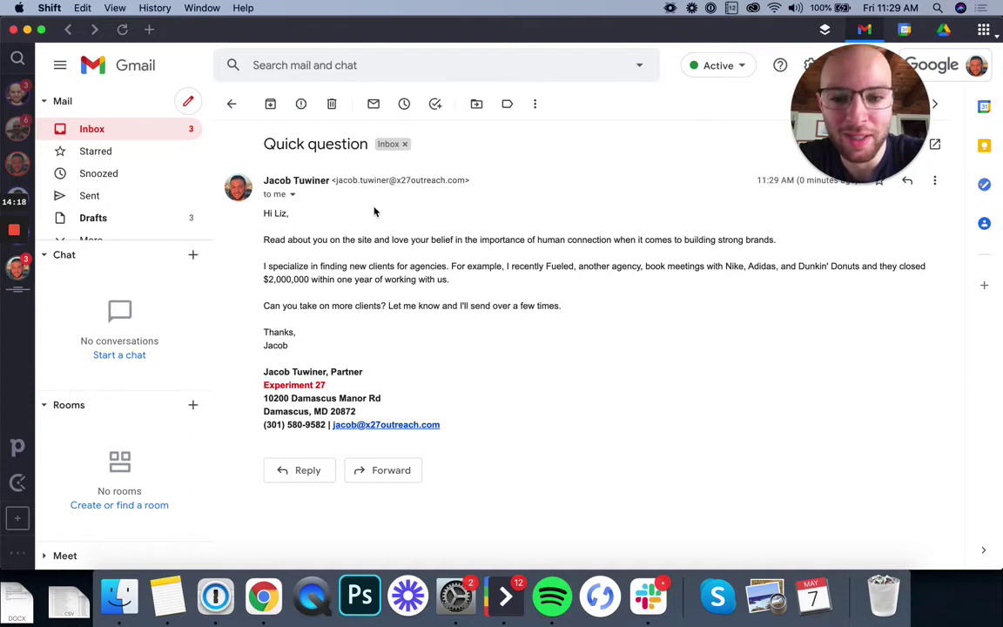
click(327, 242)
double_click(324, 240)
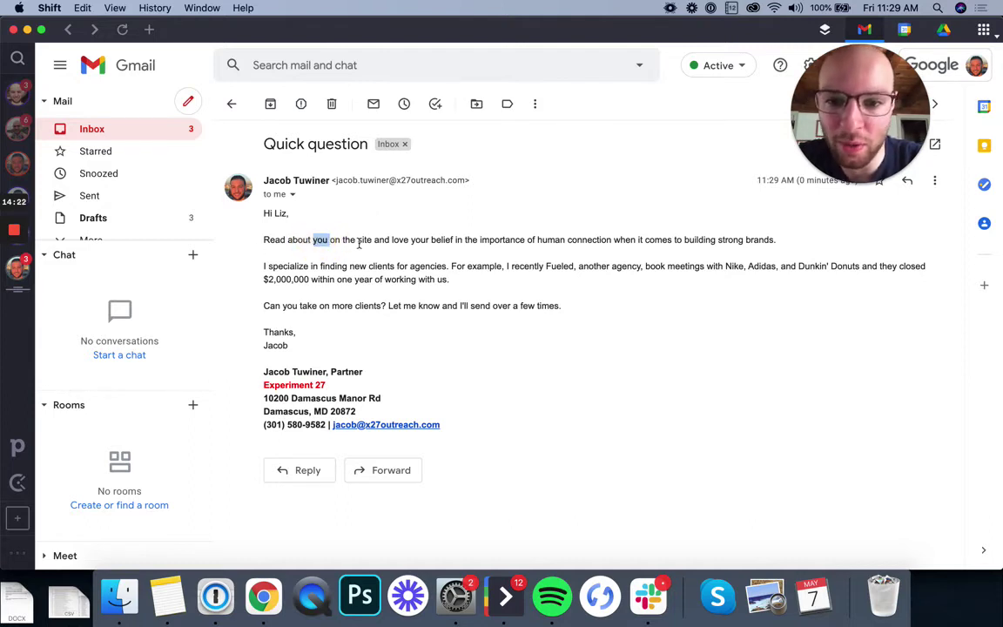
click(413, 241)
double_click(414, 241)
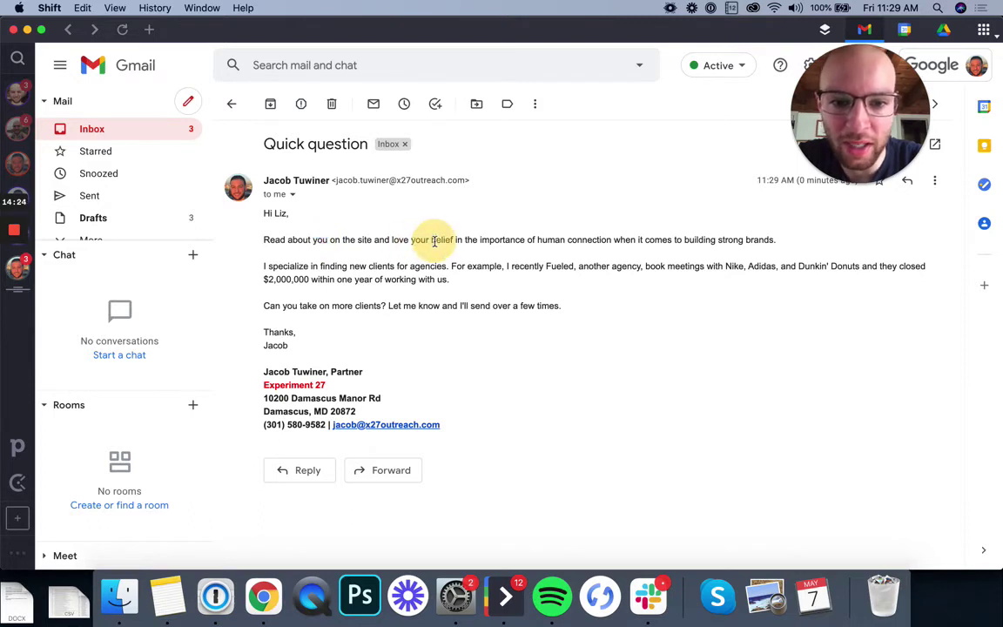
click(634, 249)
drag(778, 241, 270, 236)
click(269, 236)
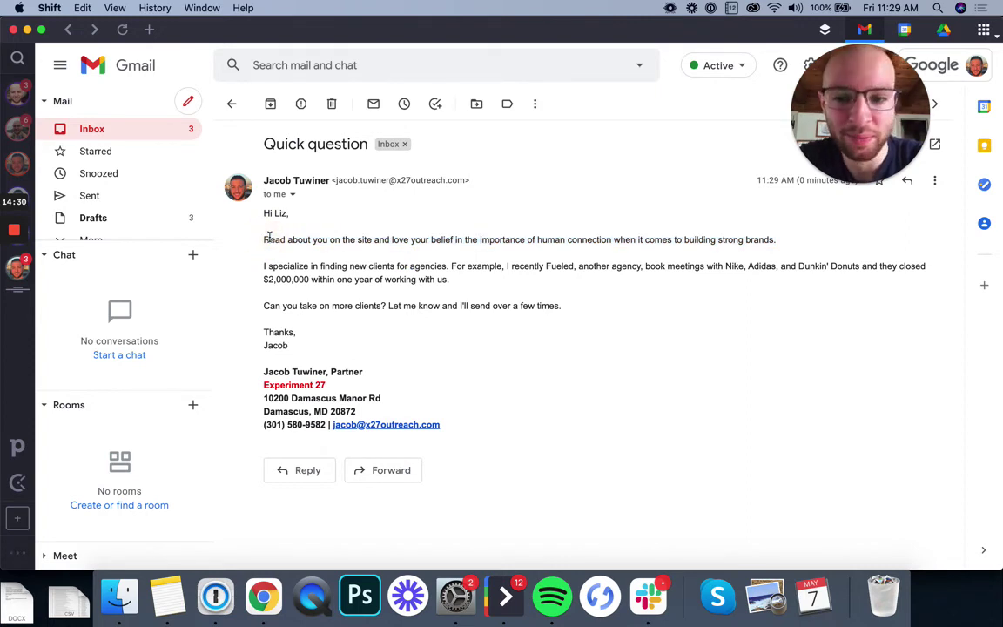
drag(243, 240, 501, 281)
click(298, 312)
Read the 'Following up', Dom & Tom, and 'At this point' follow-up test emails
click(231, 104)
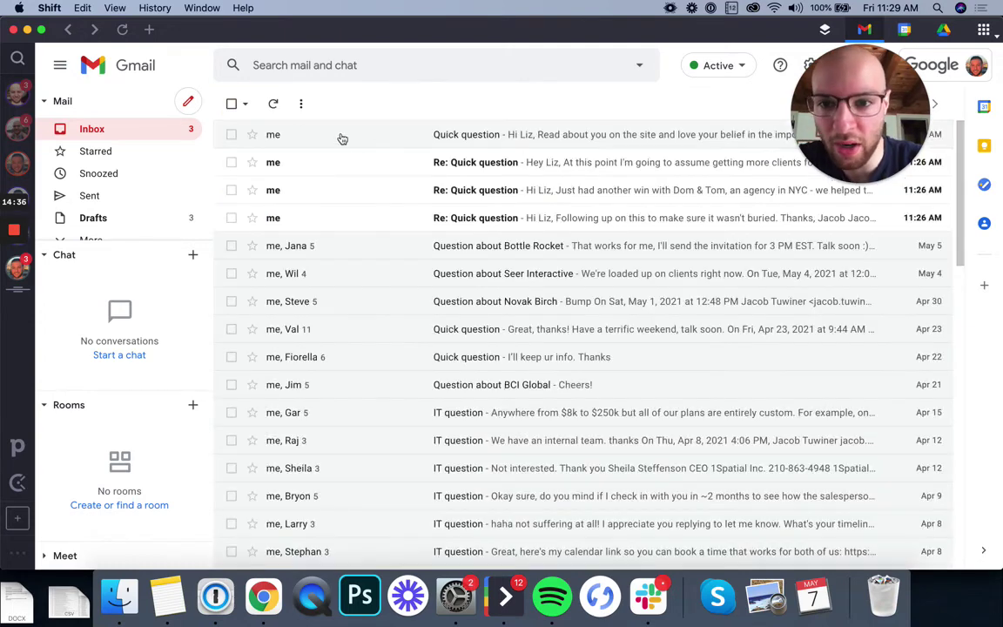
click(352, 220)
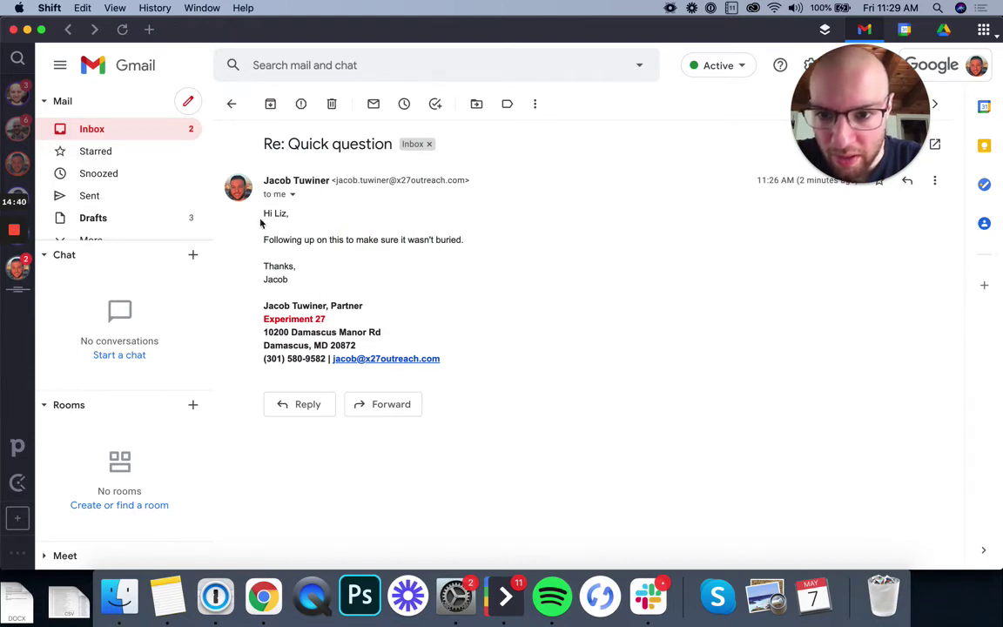
click(230, 103)
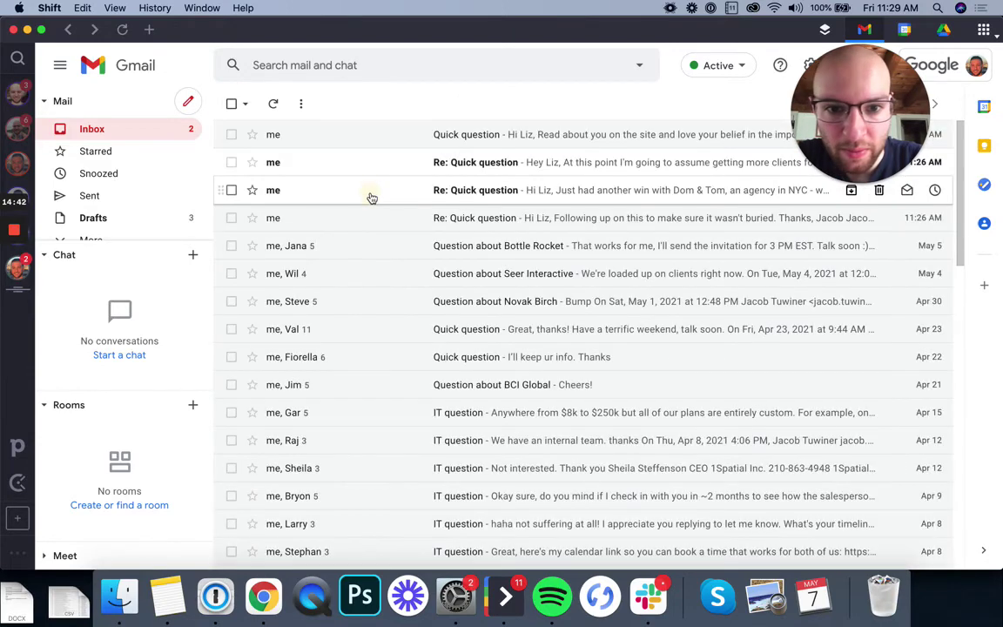
click(369, 197)
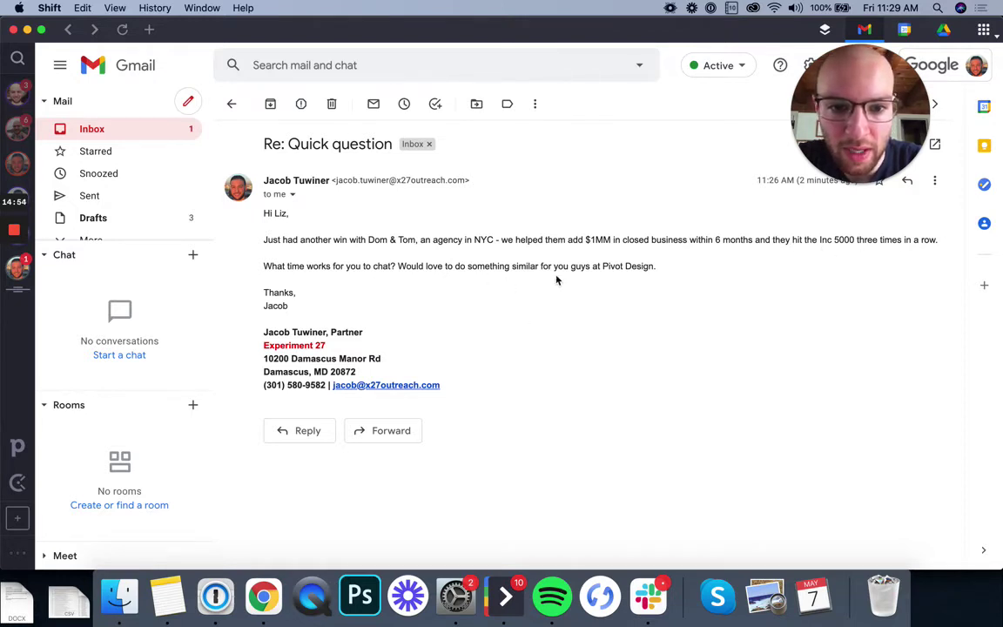
click(238, 113)
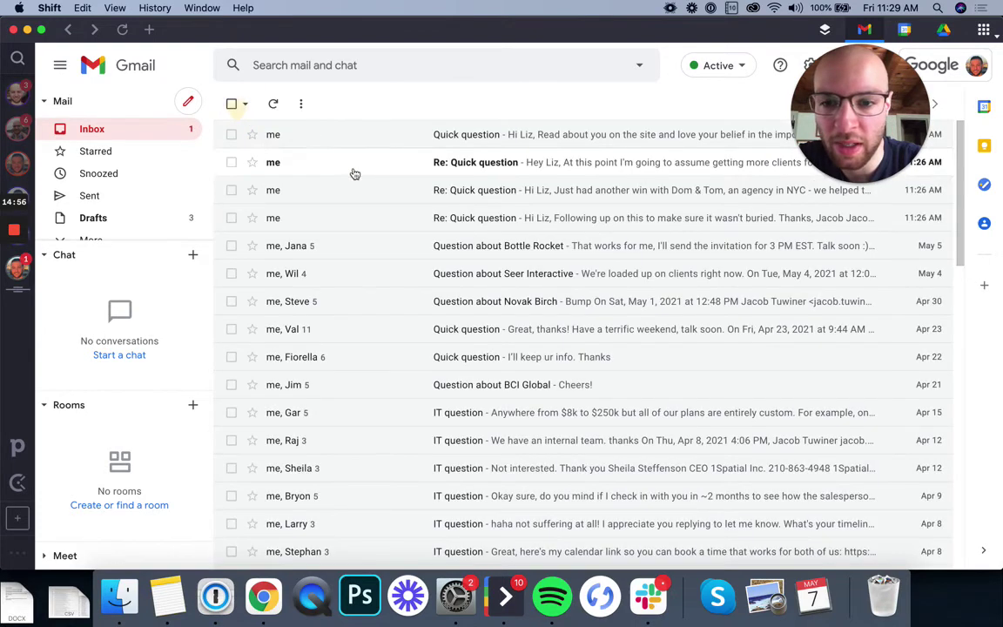
click(372, 168)
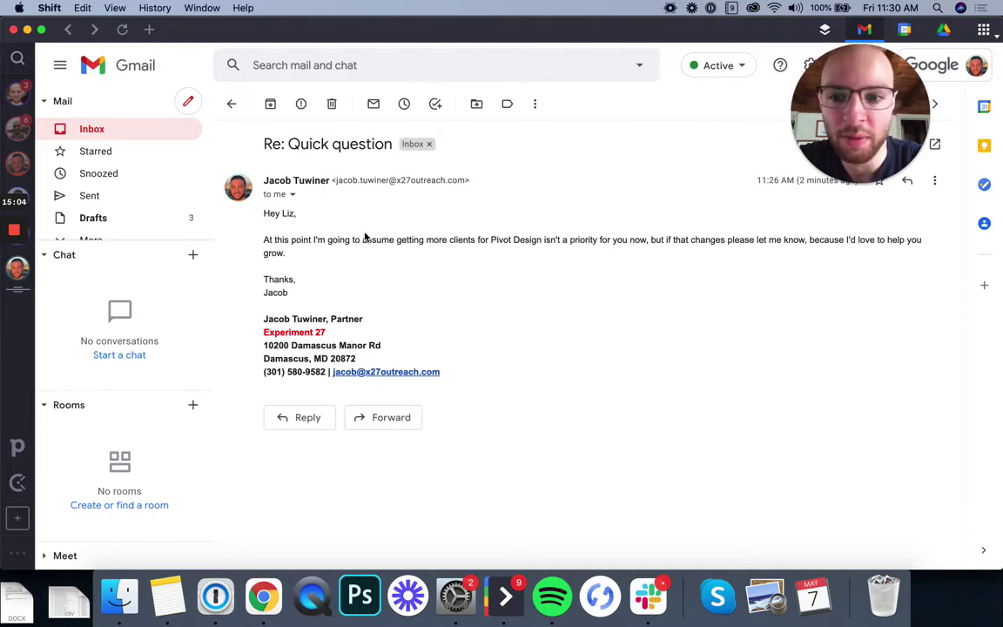
Select all four test emails in the inbox and delete them
click(231, 105)
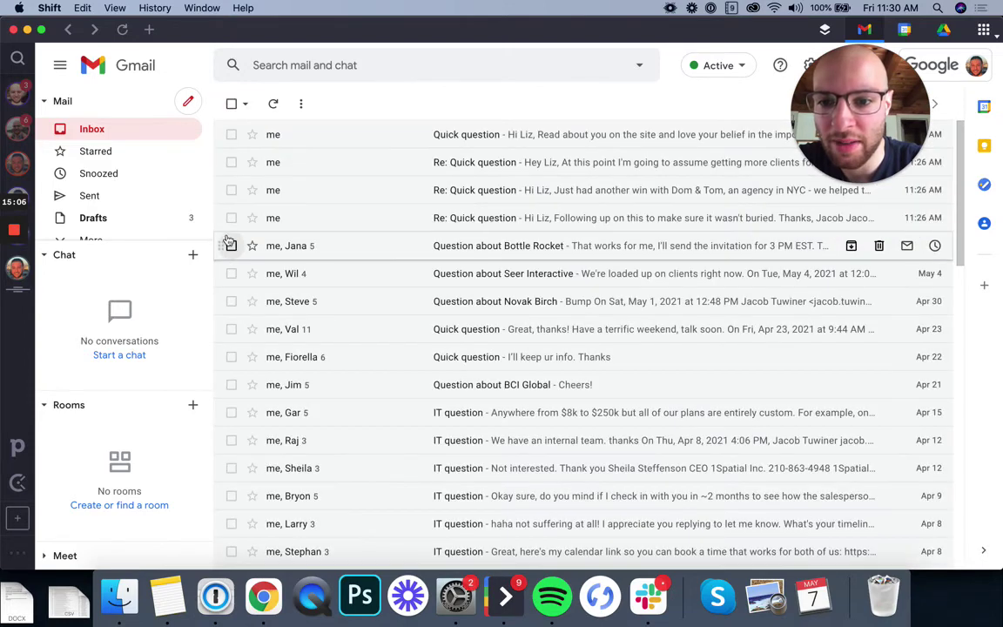
click(231, 217)
click(230, 190)
click(231, 162)
click(231, 134)
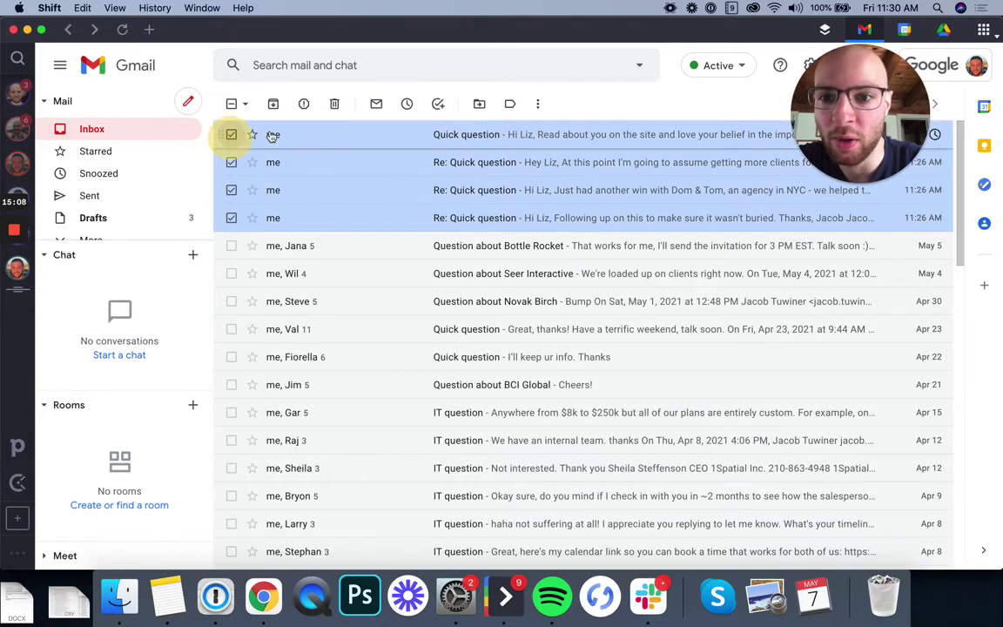
click(334, 104)
Advance to Confirm and activate and enable Track clicks alongside open tracking
click(263, 596)
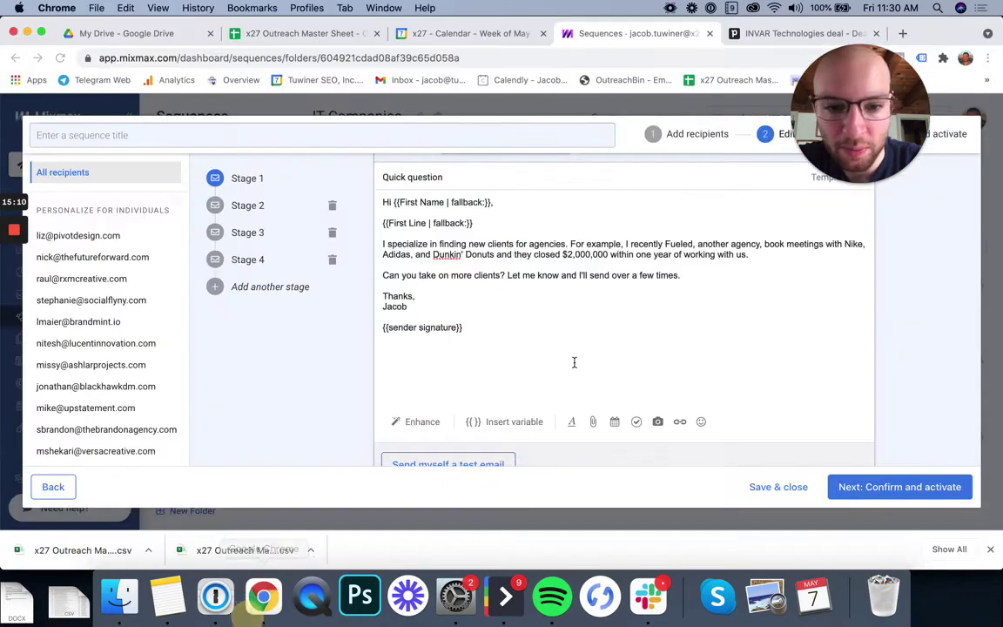
scroll(633, 318, down, 15)
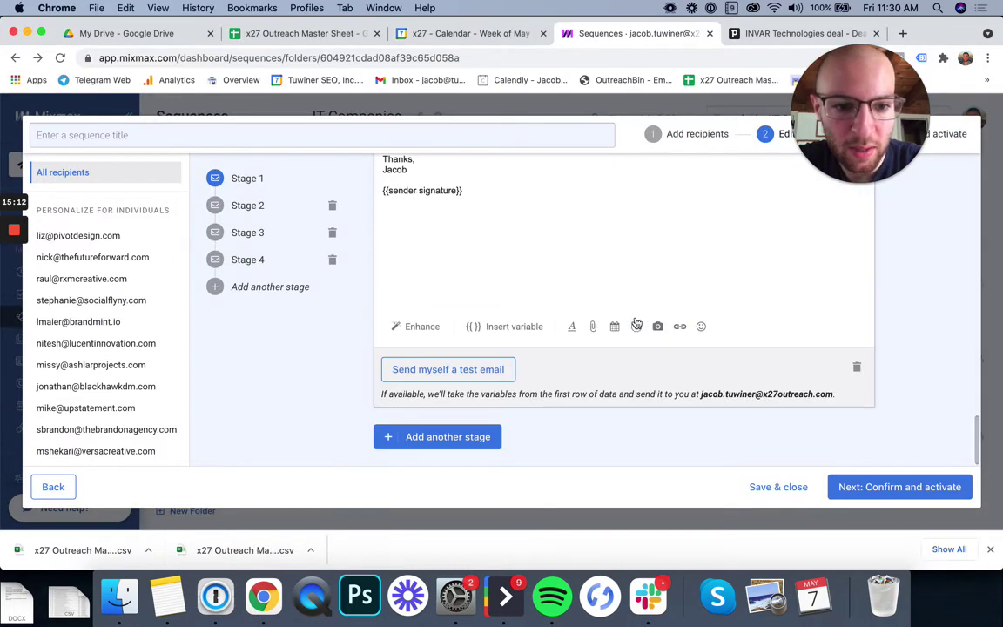
scroll(636, 322, up, 10)
click(851, 493)
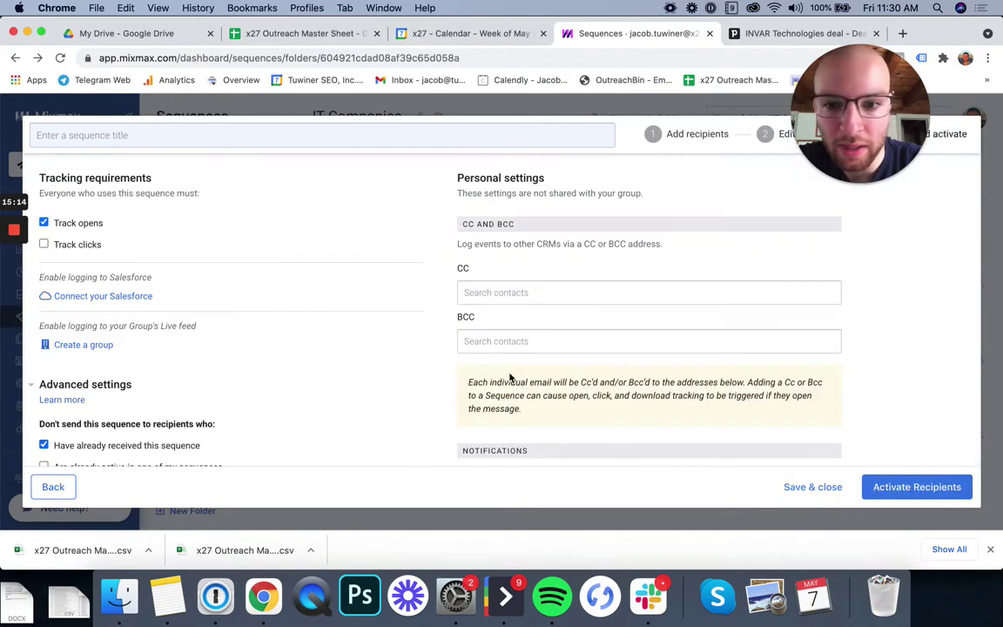
click(82, 245)
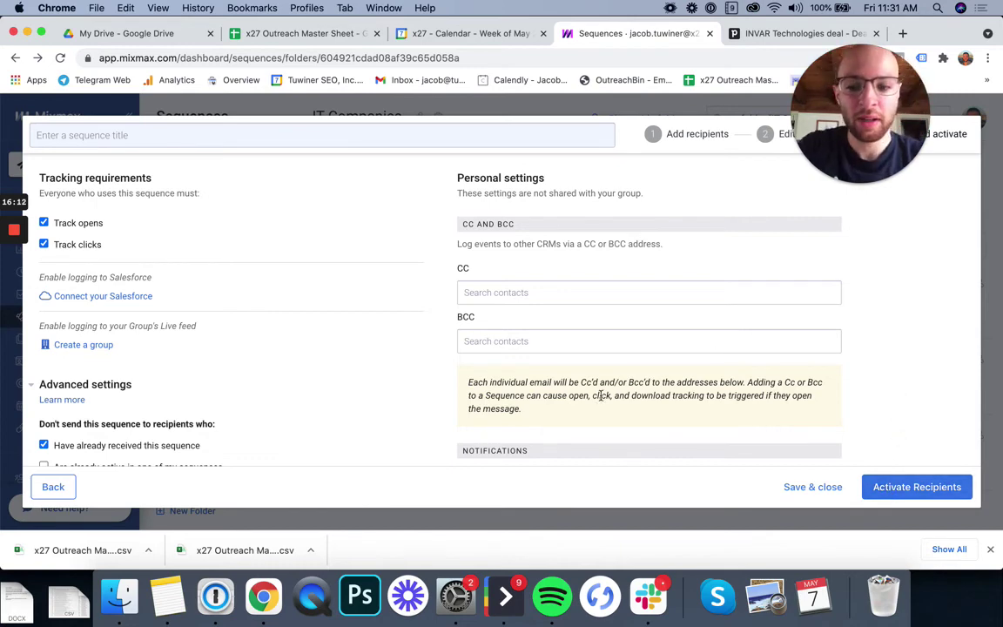
Save and close the sequence, then archive the Untitled sequence in the Example folder
click(799, 487)
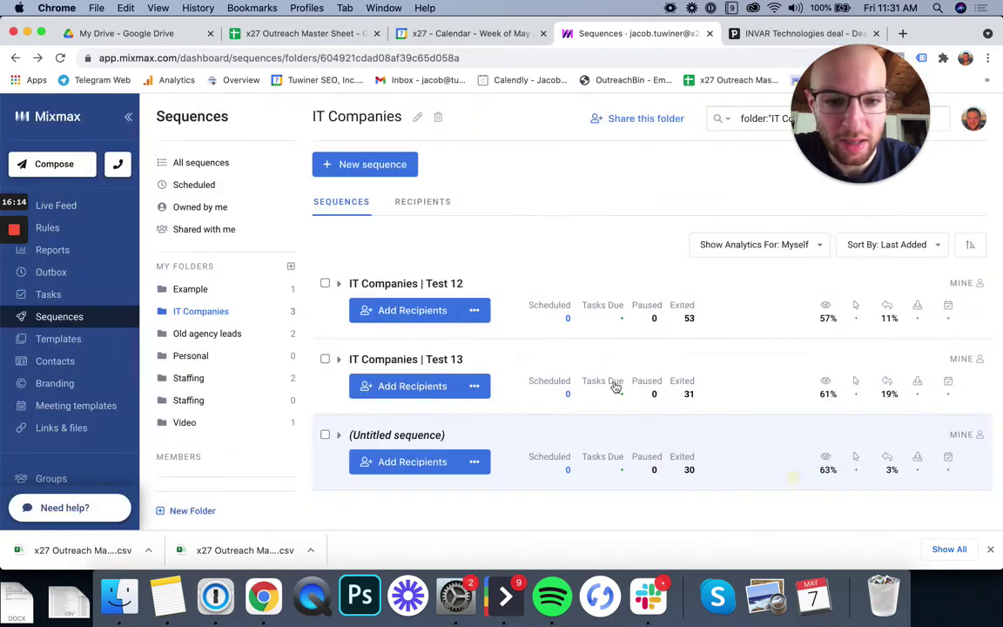
click(235, 289)
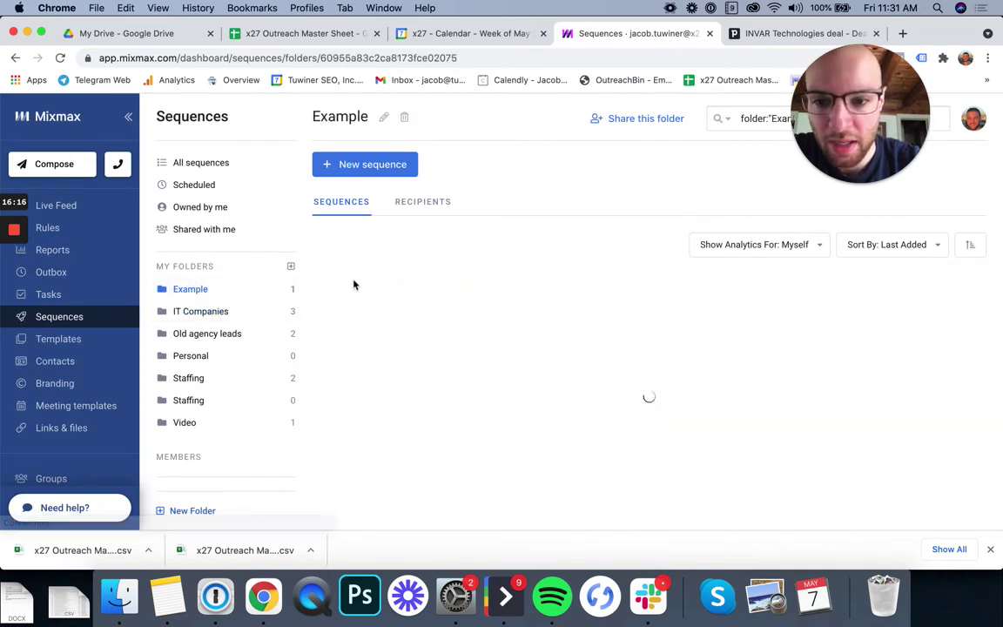
click(326, 284)
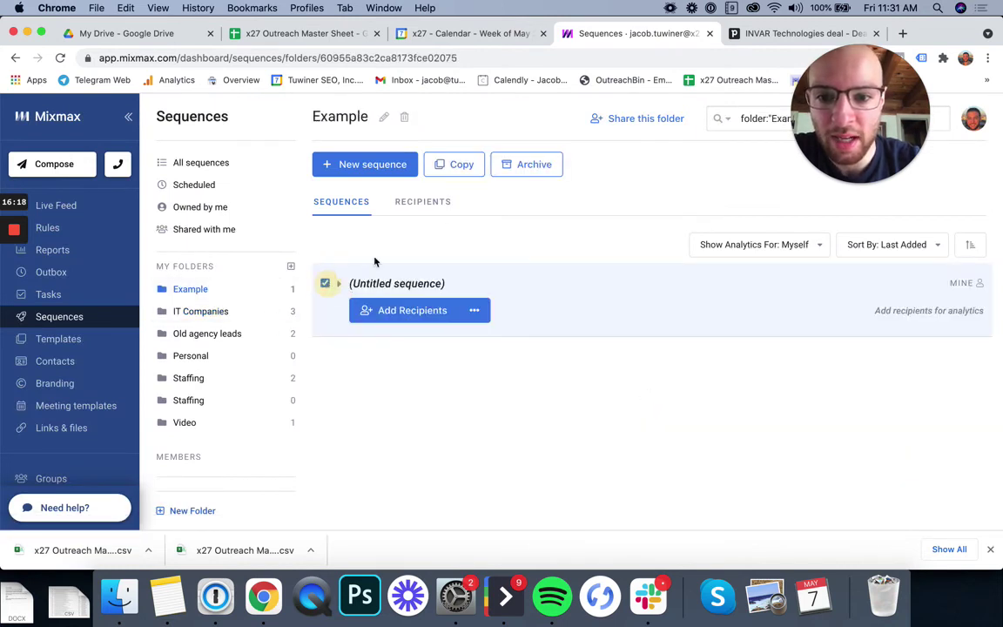
click(477, 309)
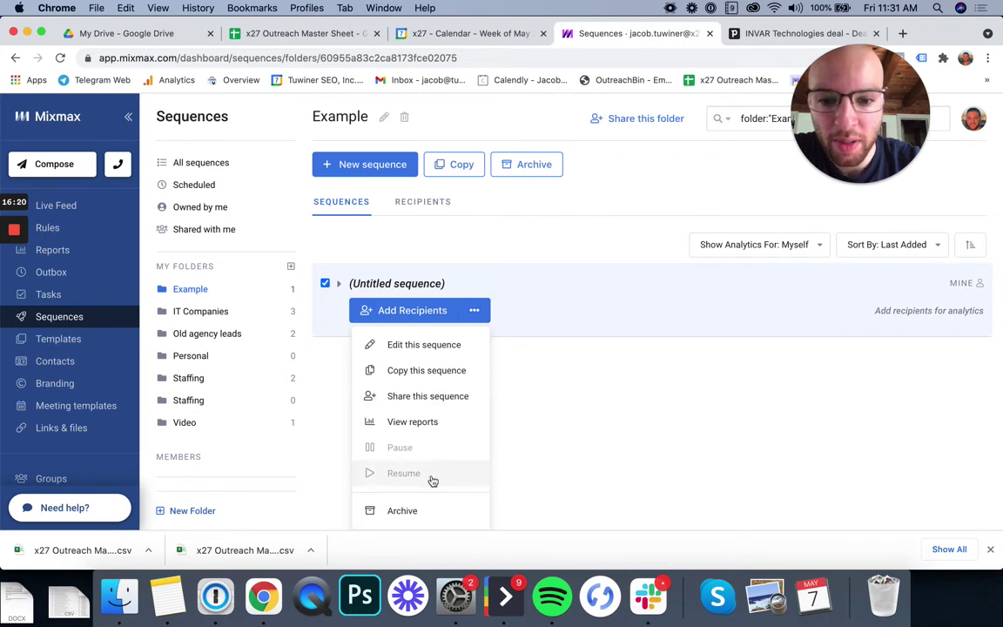
click(430, 505)
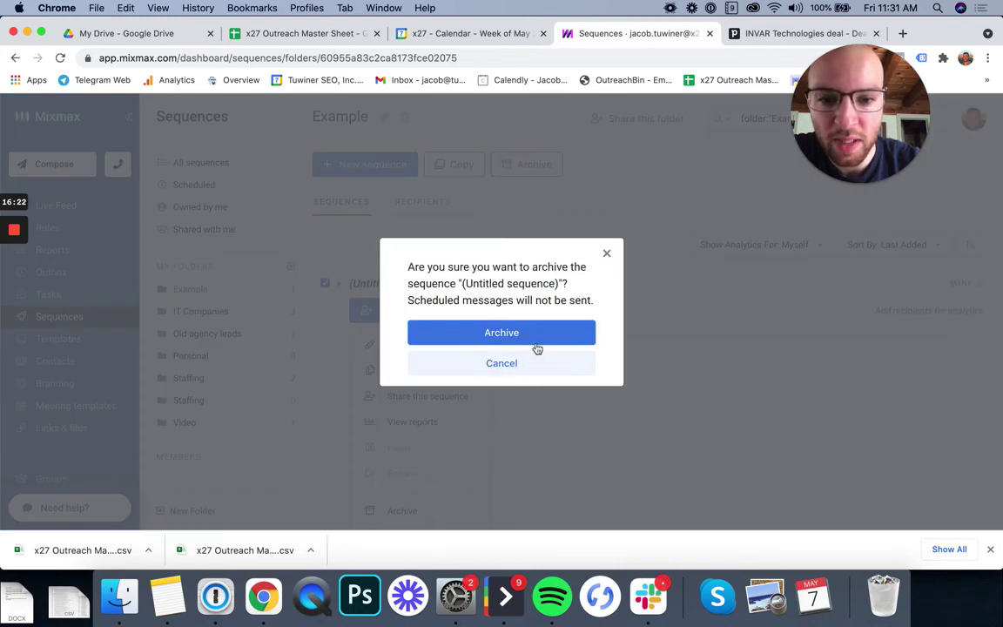
click(536, 340)
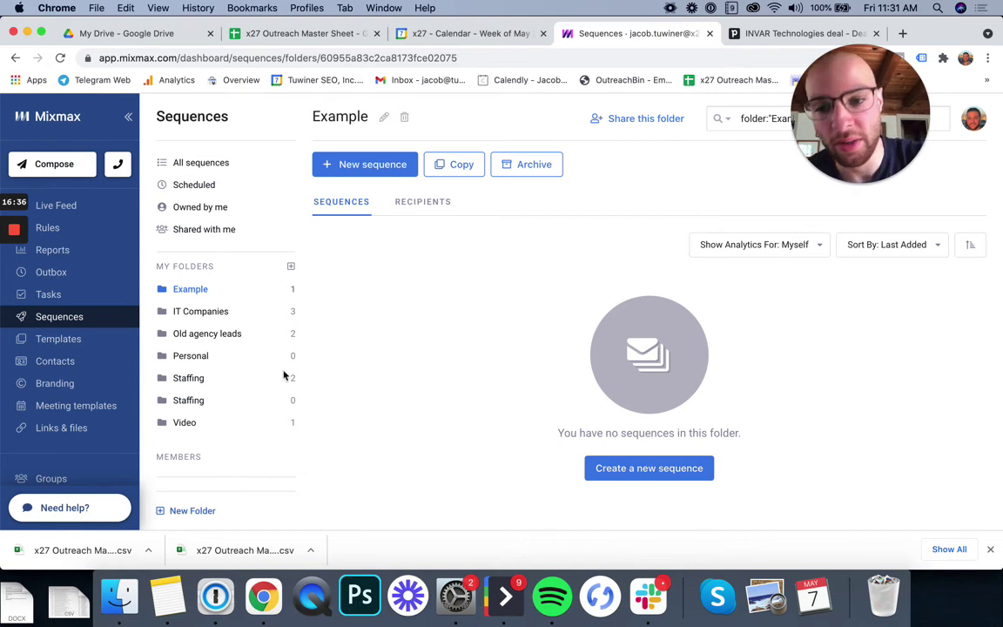
Open the Video | Test 17 report, view Stage 1–5 email stats, and exit with Done
click(209, 423)
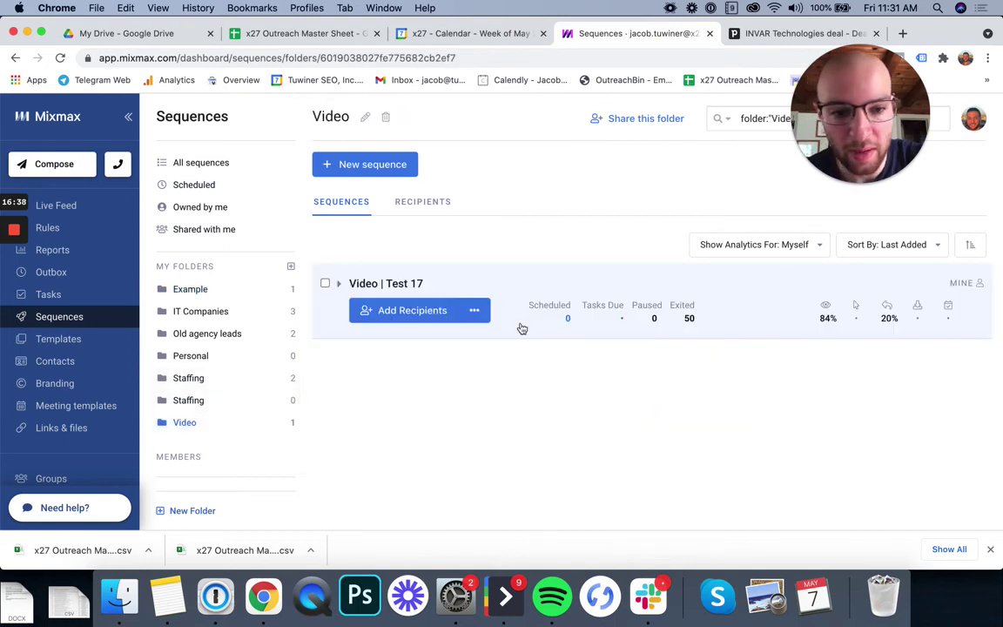
click(802, 316)
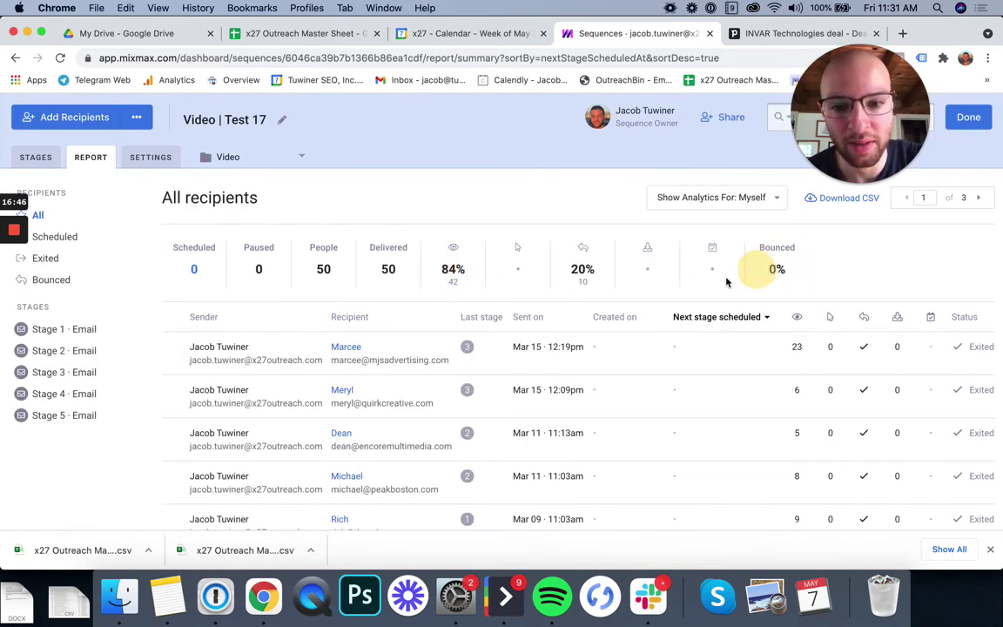
click(72, 328)
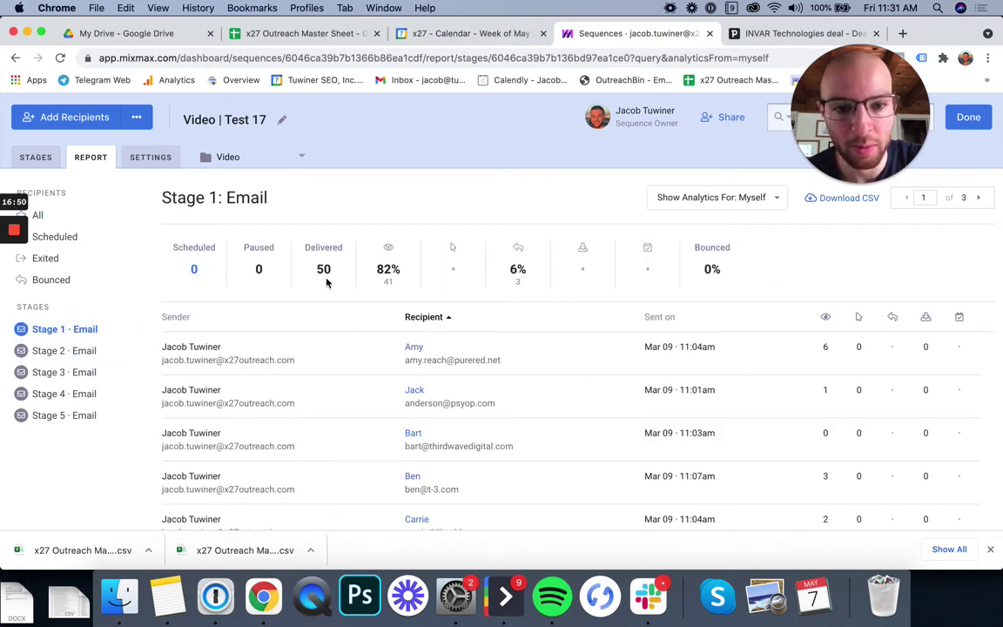
click(96, 351)
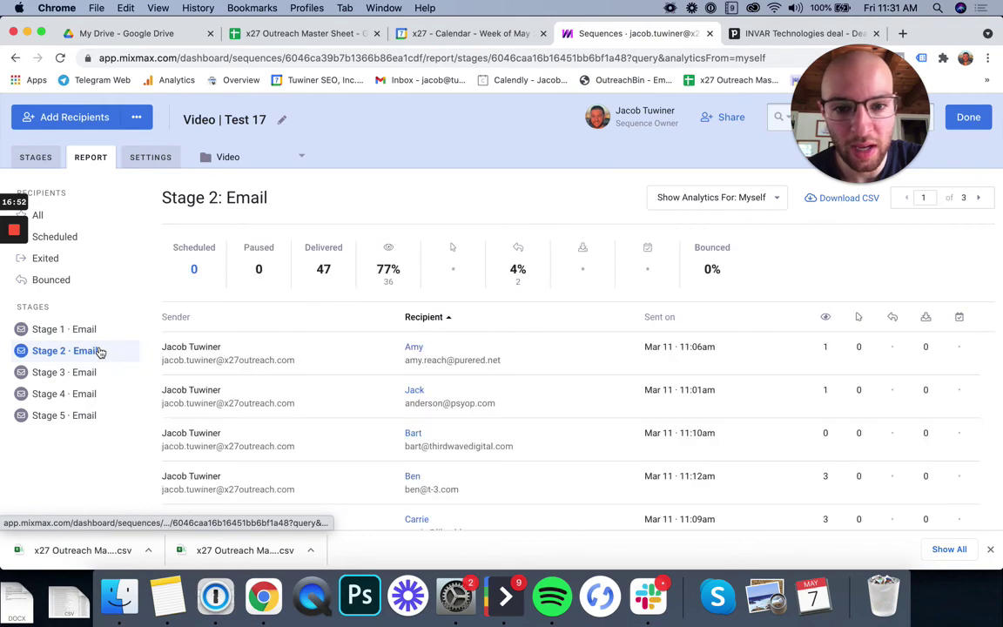
click(94, 372)
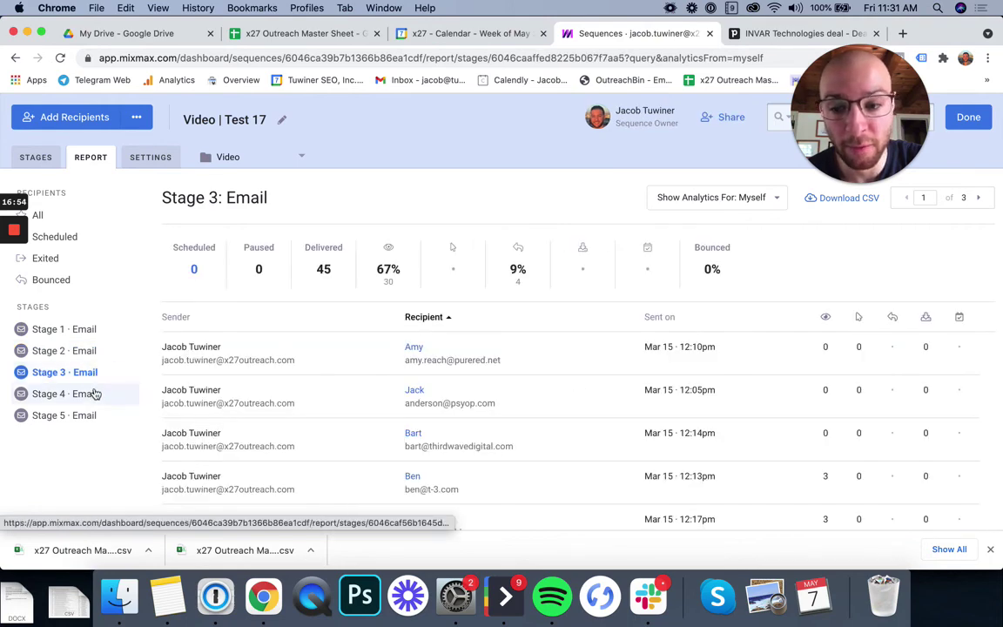
click(96, 395)
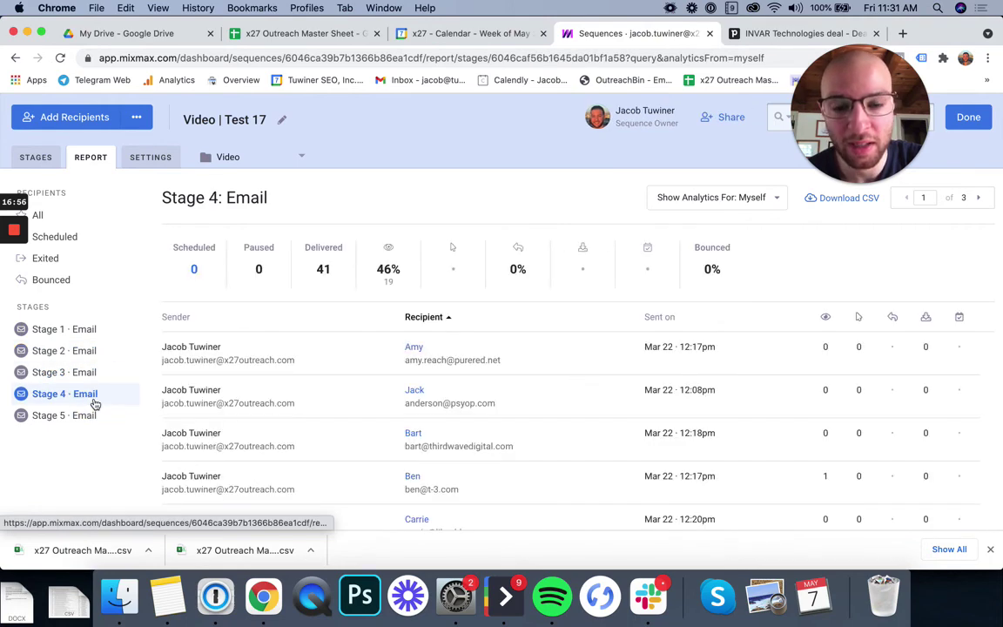
click(94, 416)
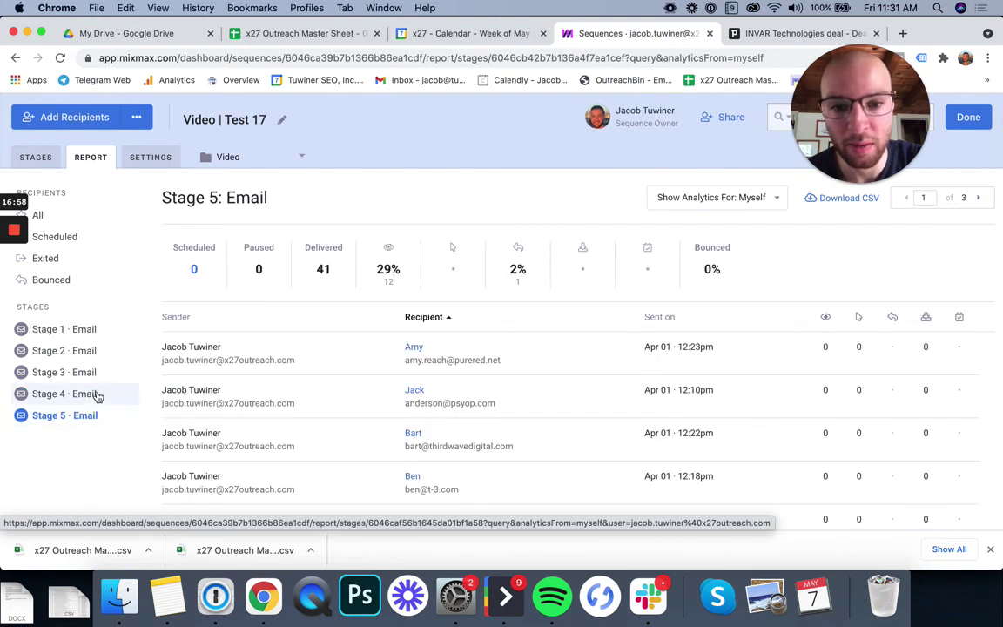
click(97, 330)
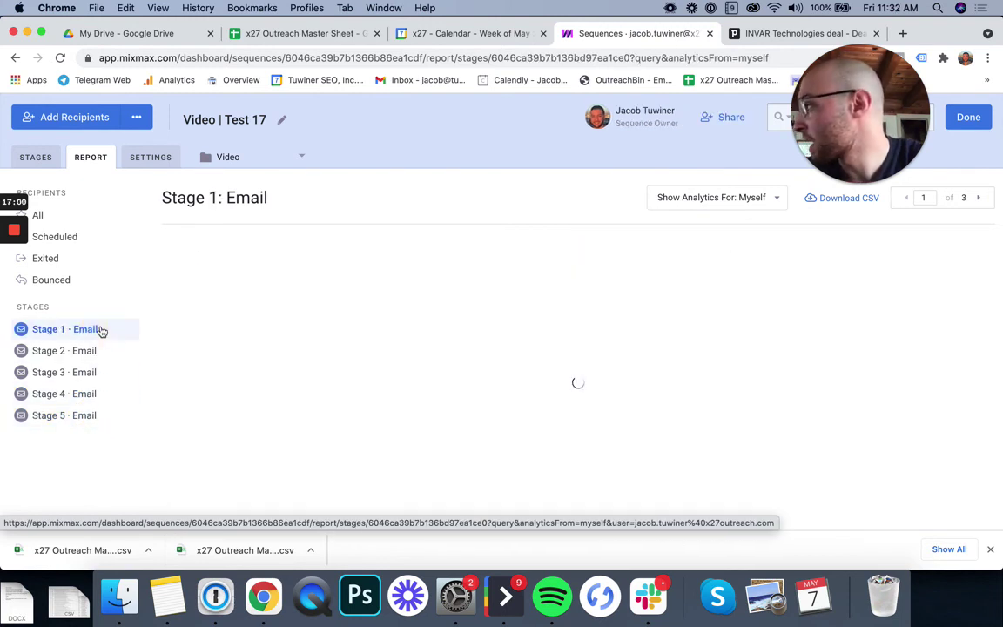
click(977, 116)
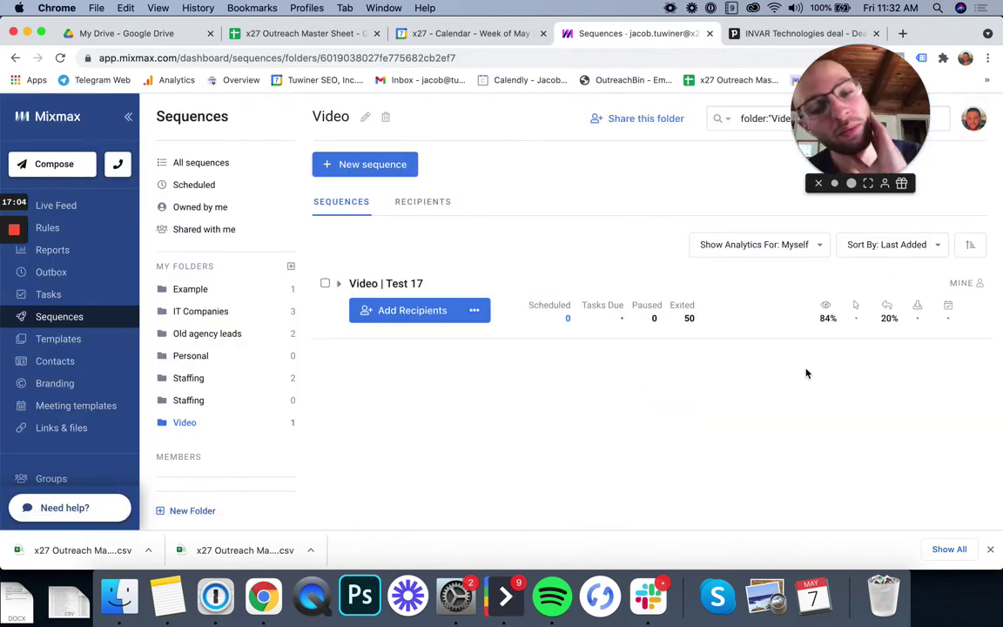